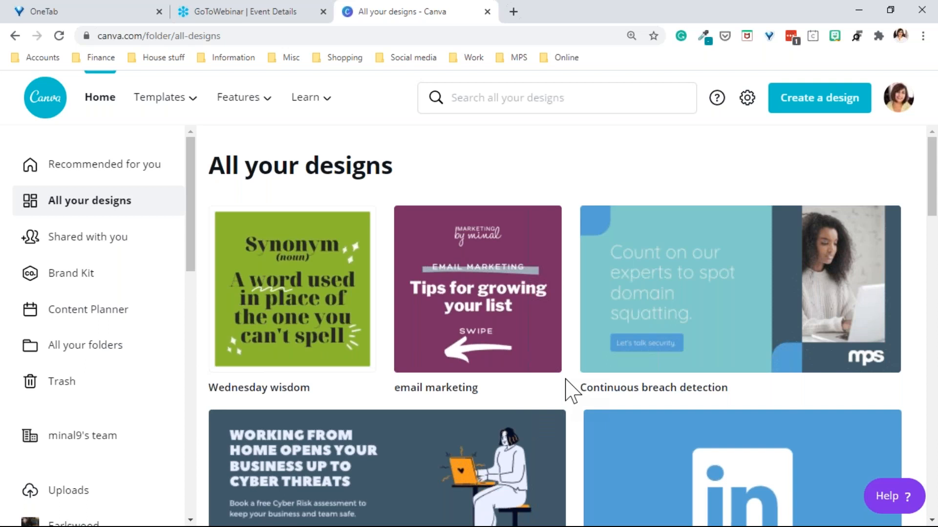
- Search for "tip" from the home page and view the matching templates and the matching designs of your own
left_click(91, 168)
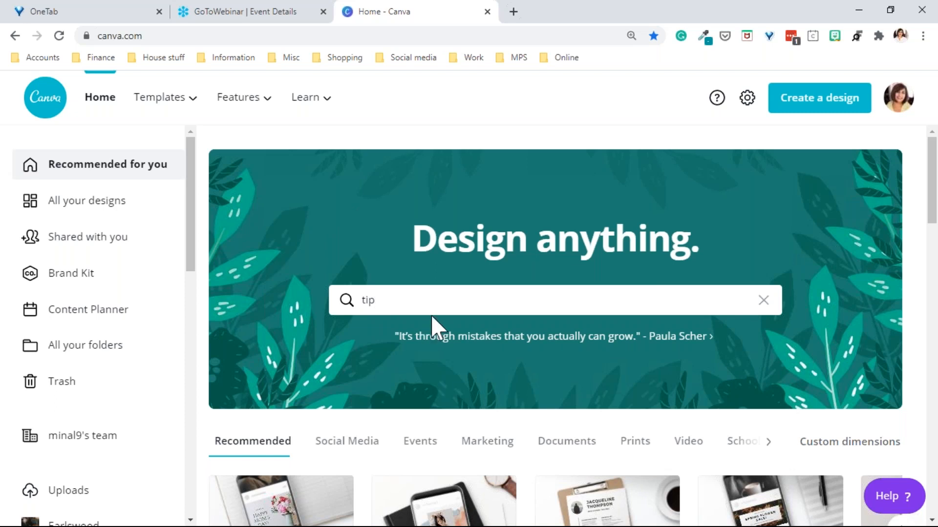
double_click(354, 308)
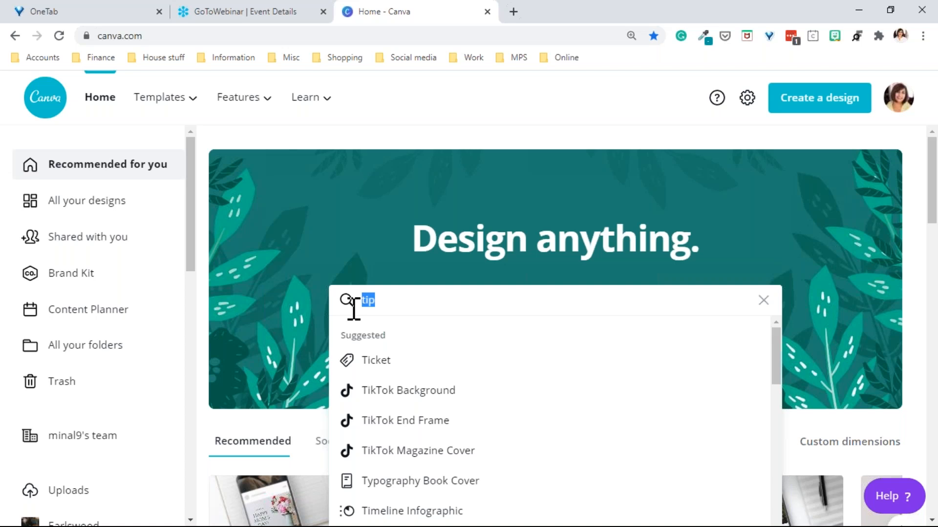
key("Return")
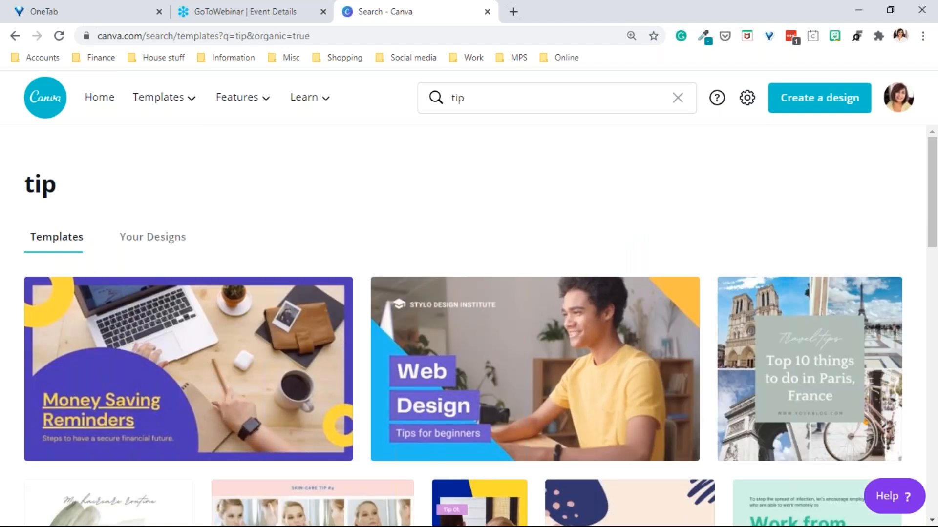
scroll(7, 357, "down", 6)
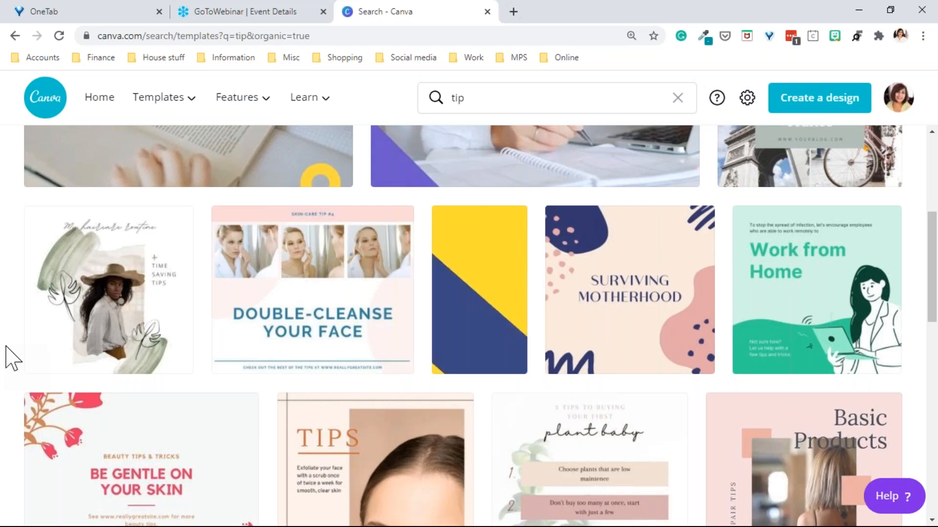
scroll(9, 356, "up", 6)
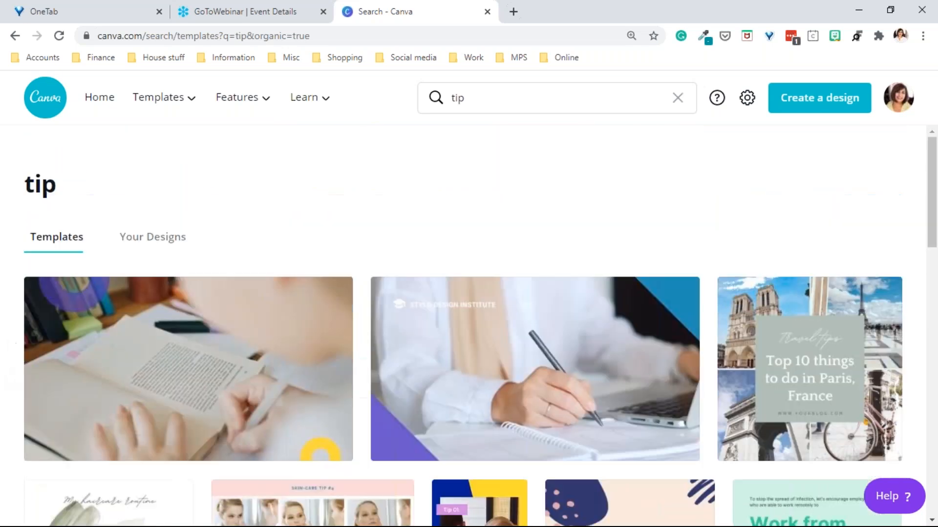
left_click(153, 237)
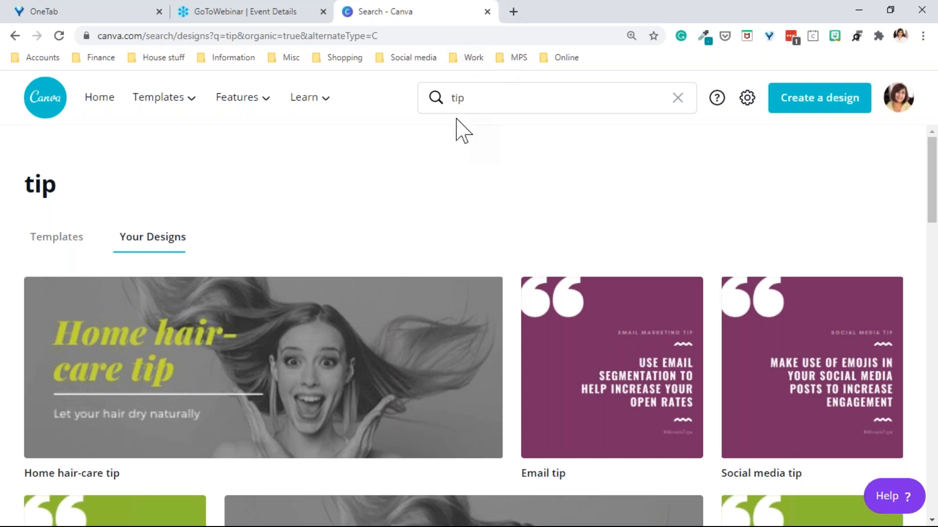
- Open the complete collection of your own designs from the home page and look through the older designs
left_click(104, 104)
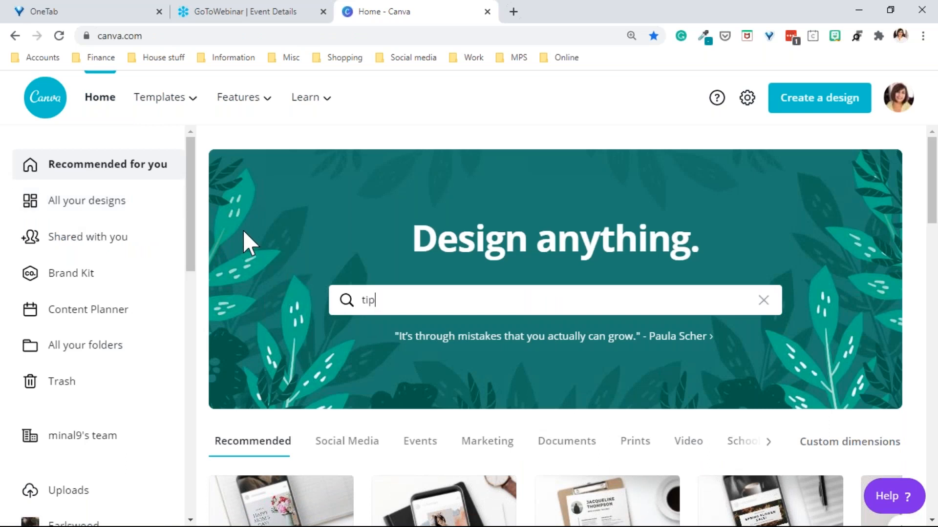
left_click(104, 223)
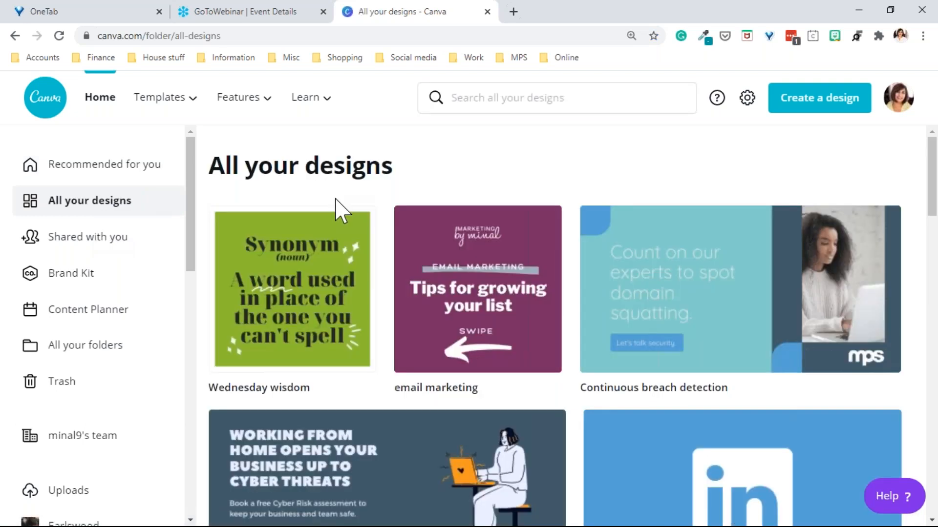
mouse_move(342, 209)
scroll(572, 241, "down", 2)
scroll(578, 251, "down", 2)
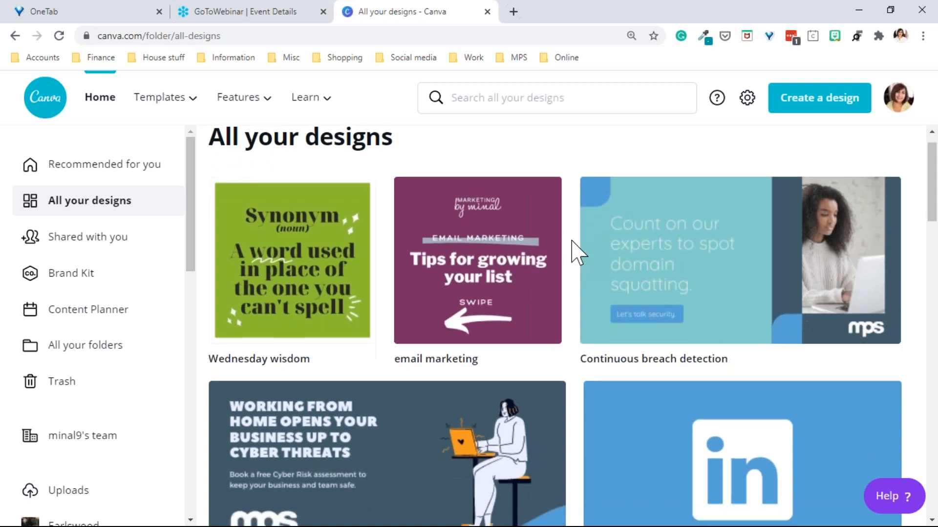
scroll(577, 251, "up", 1)
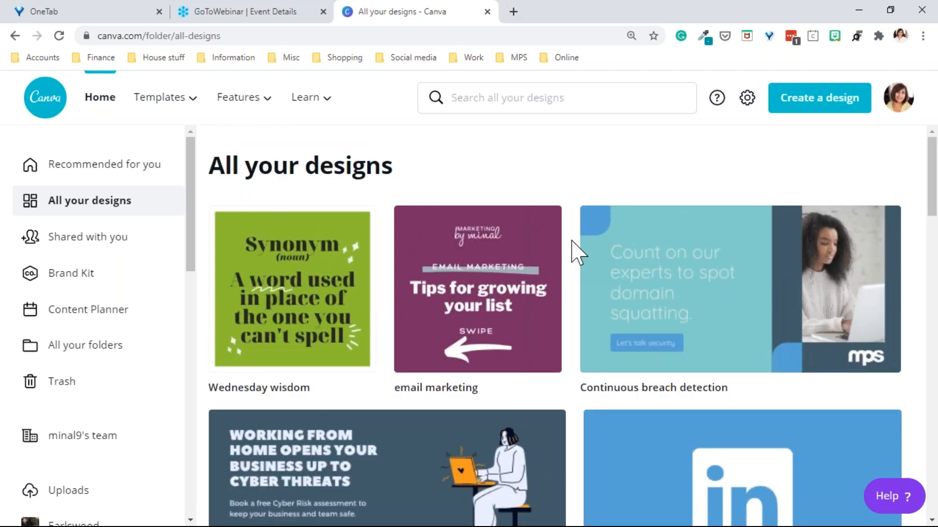
scroll(578, 251, "down", 10)
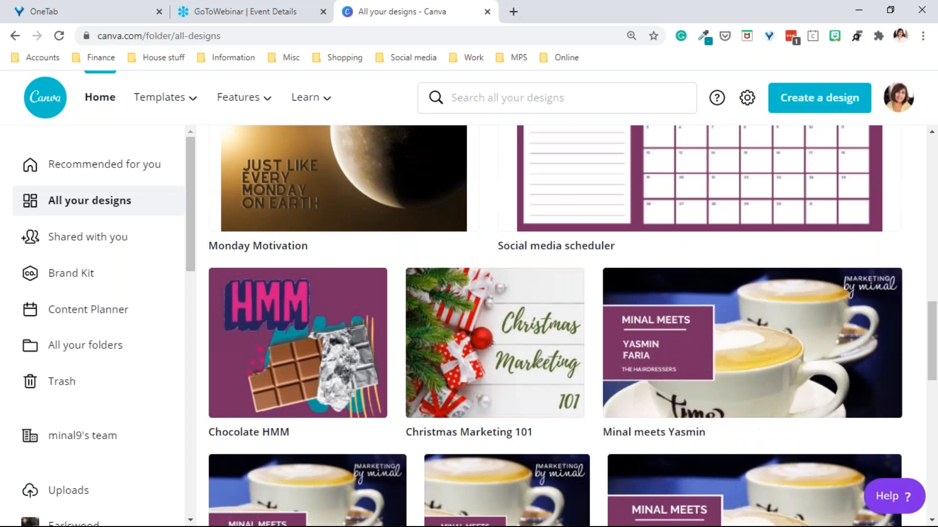
scroll(577, 252, "down", 15)
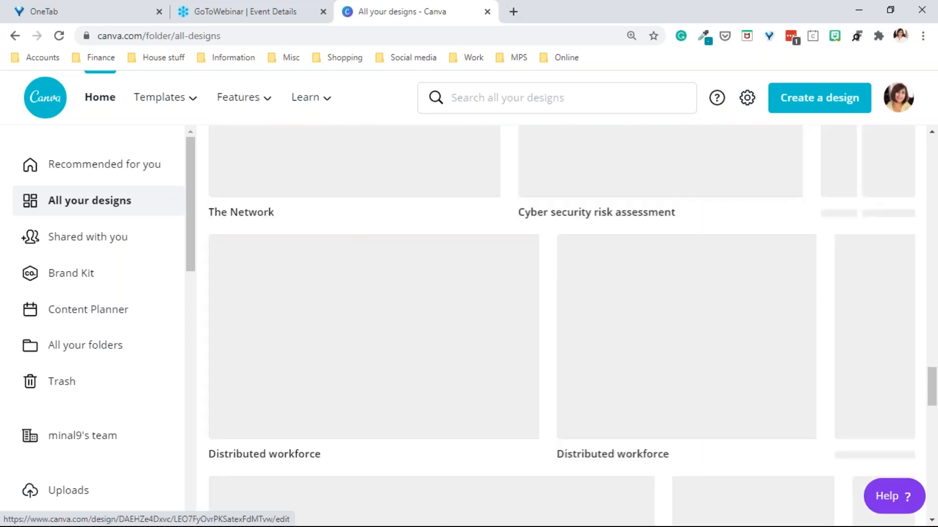
scroll(578, 252, "down", 3)
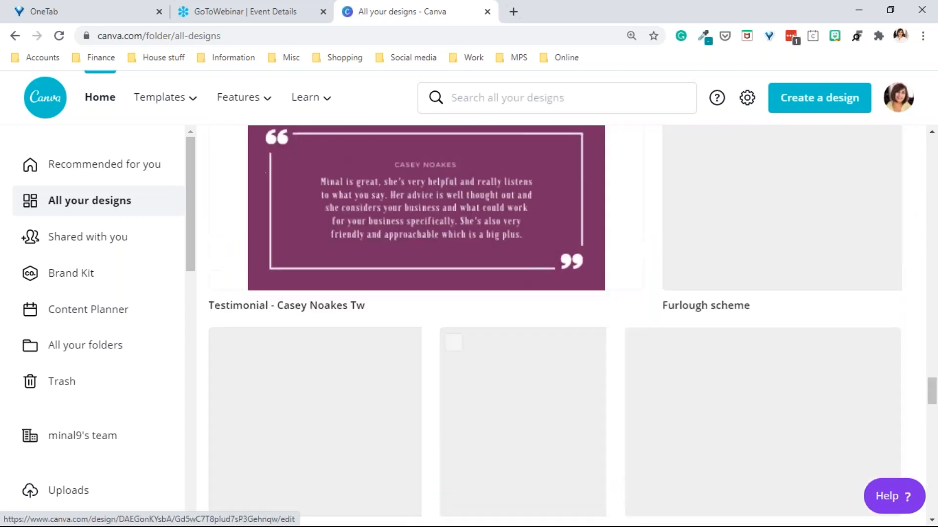
scroll(578, 251, "up", 4)
scroll(576, 251, "up", 20)
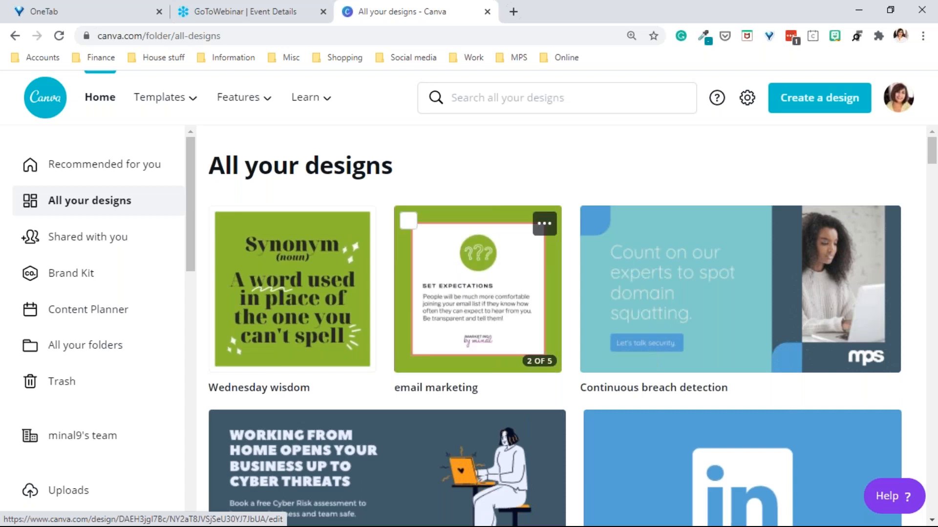
- Return to the home page and review the recommended design types, recent designs and team templates
mouse_move(112, 92)
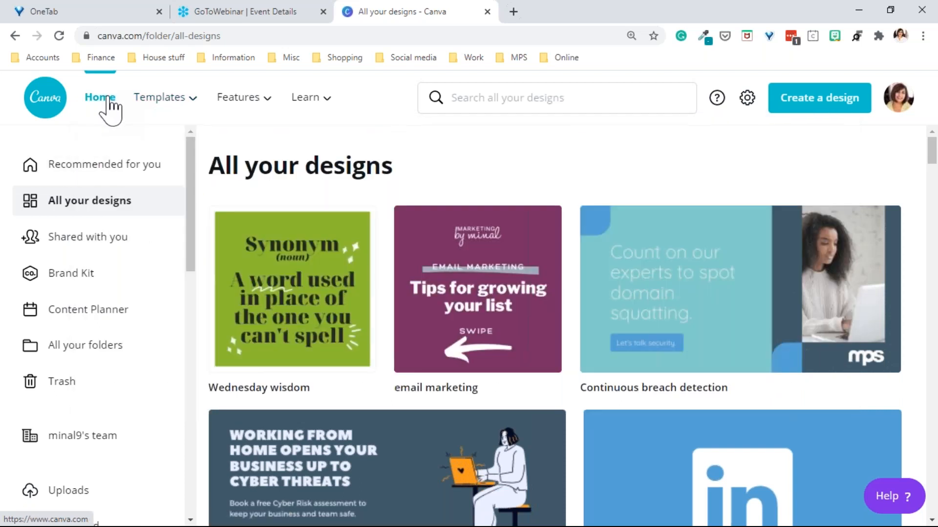
left_click(108, 99)
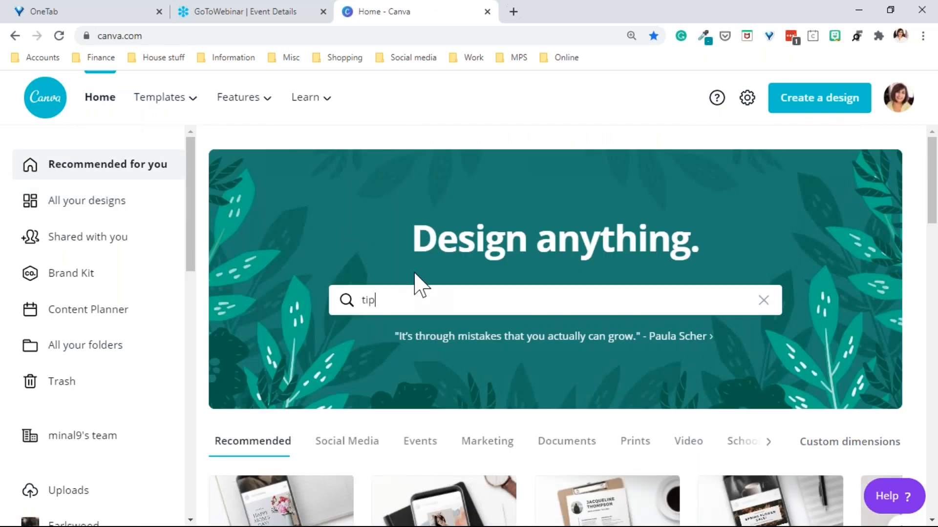
scroll(414, 273, "down", 4)
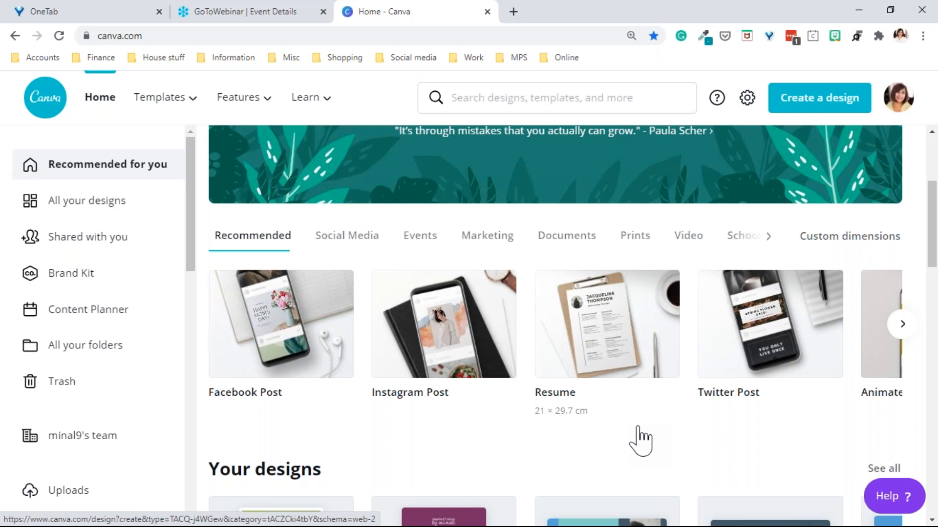
scroll(479, 435, "down", 3)
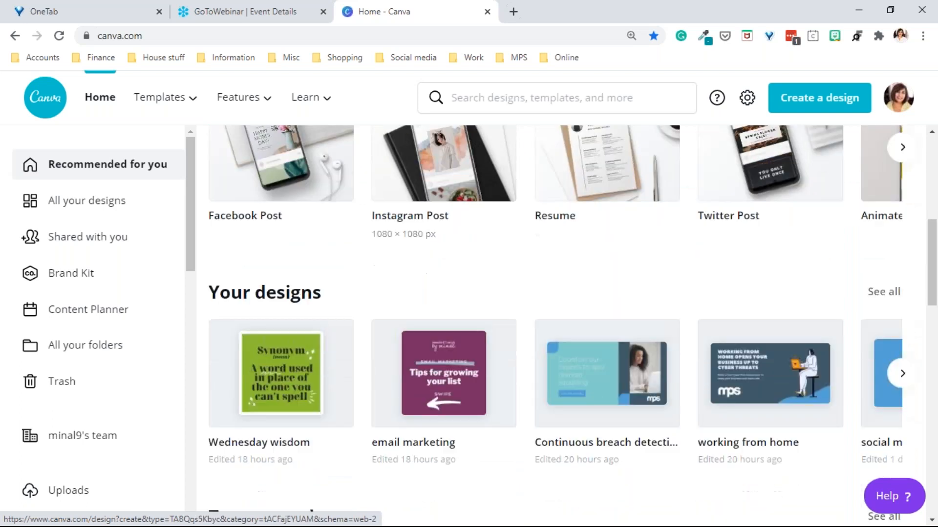
scroll(506, 488, "down", 1)
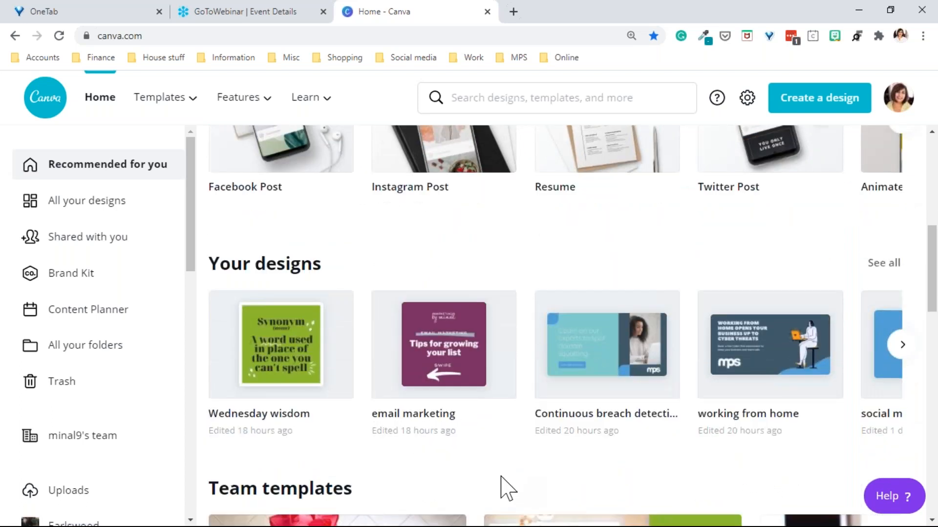
scroll(506, 488, "down", 4)
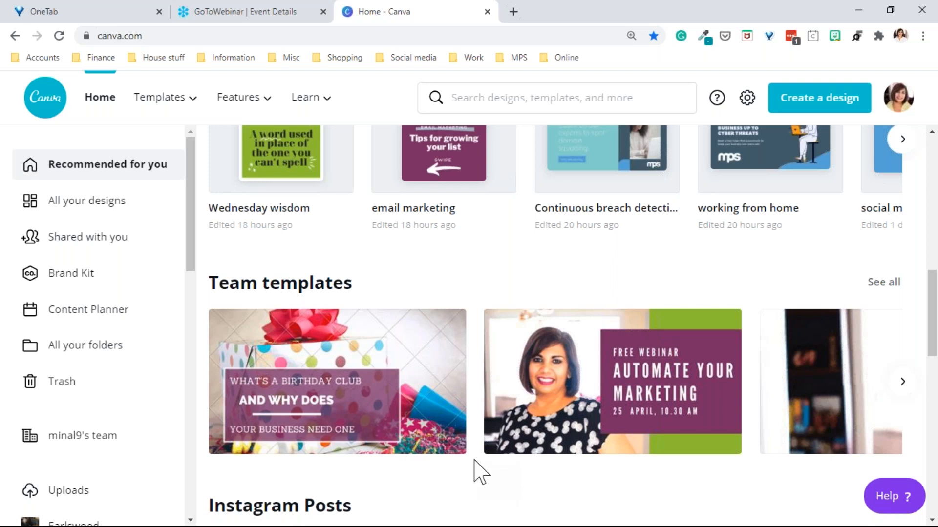
- Browse the home page's template categories from Instagram Posts through Logos, Posters and Presentations to Instagram Stories
scroll(477, 471, "down", 7)
scroll(397, 415, "down", 6)
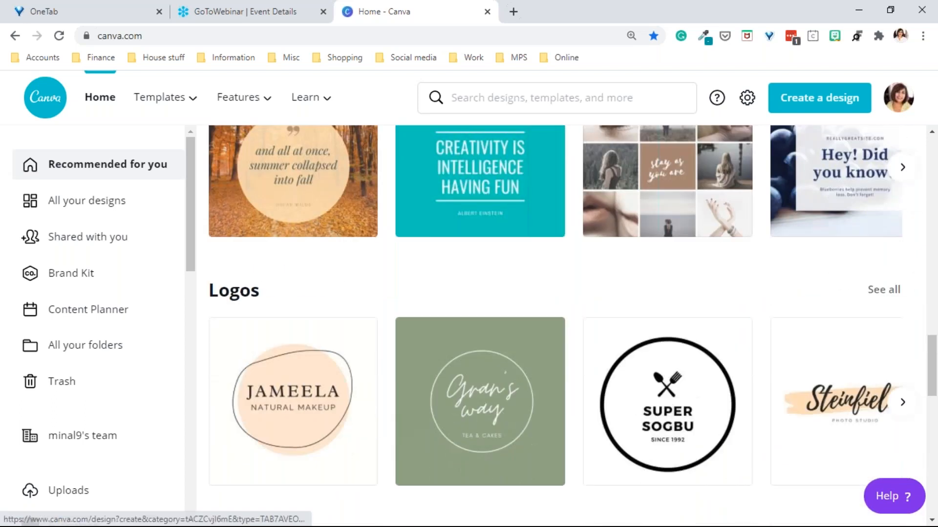
scroll(386, 430, "down", 6)
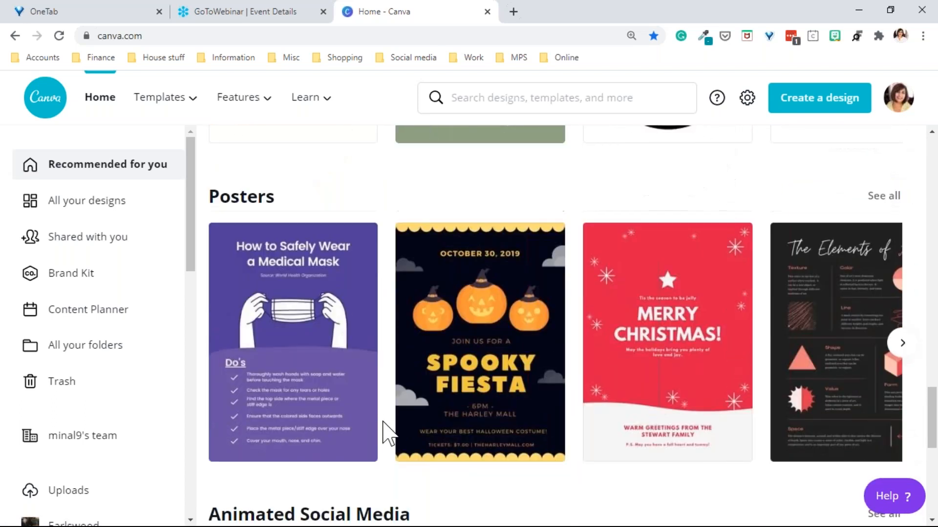
scroll(383, 434, "down", 2)
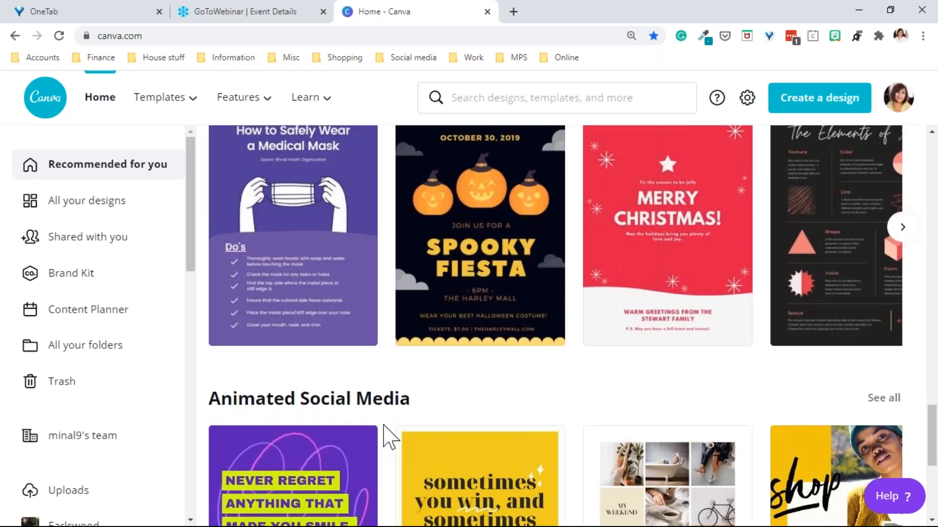
scroll(383, 436, "down", 3)
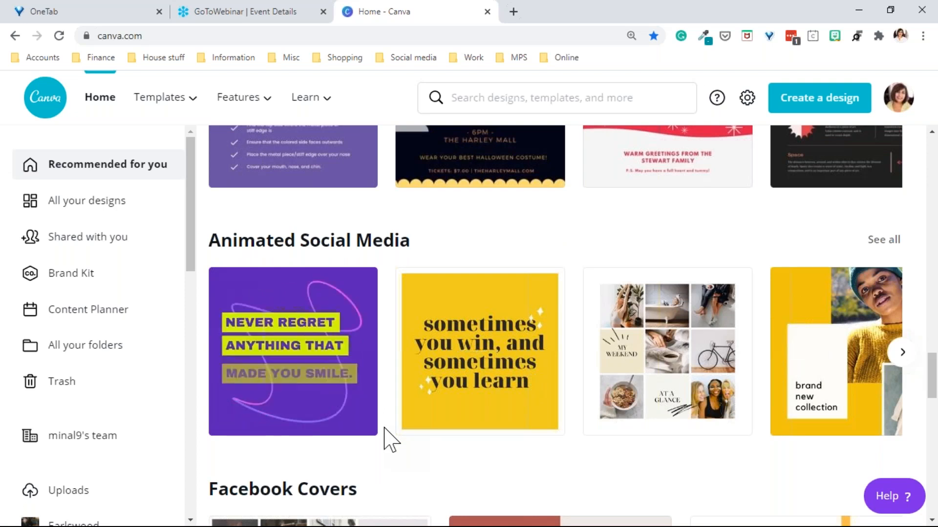
scroll(391, 440, "down", 8)
scroll(392, 443, "down", 5)
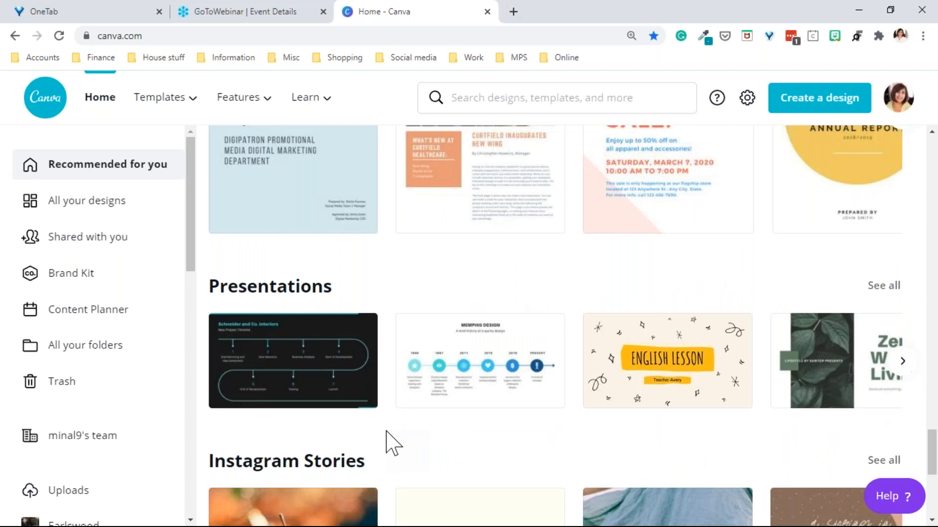
scroll(391, 443, "down", 4)
scroll(391, 444, "up", 1)
scroll(392, 445, "down", 4)
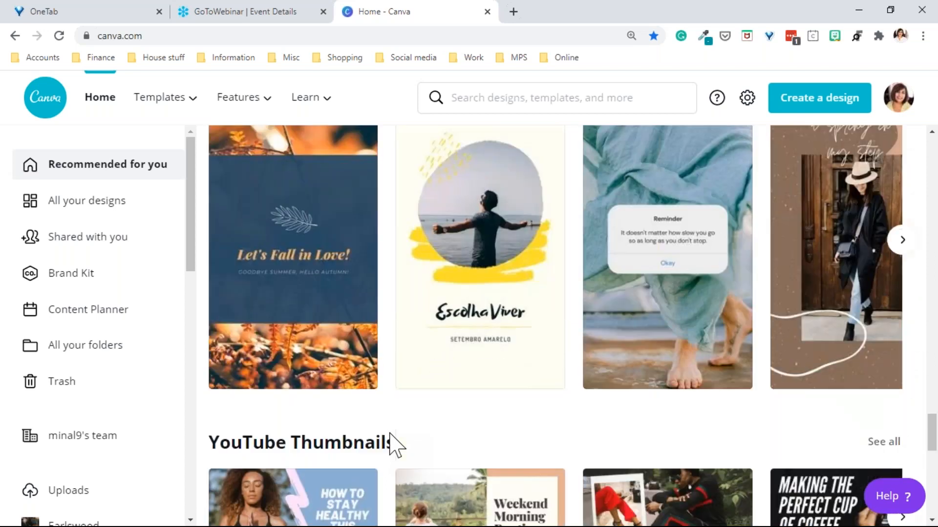
scroll(393, 444, "up", 3)
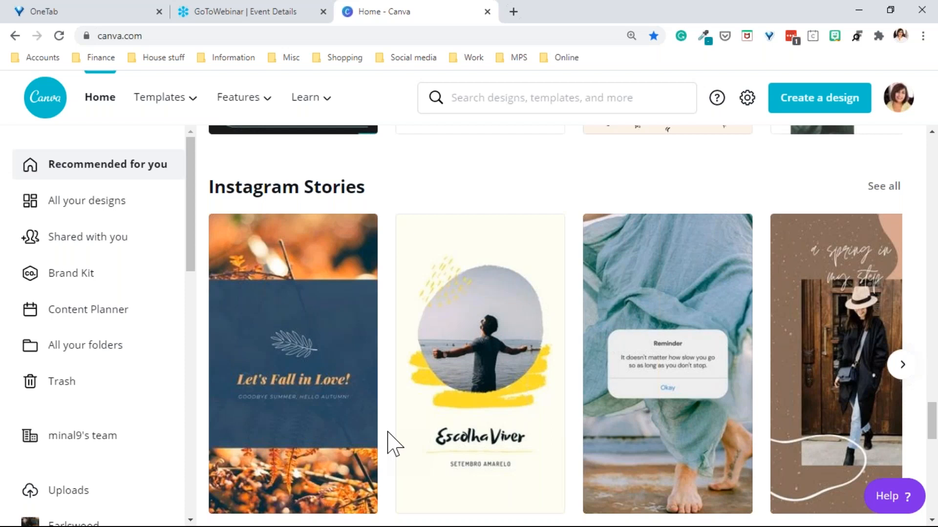
- Examine the further template categories from YouTube Thumbnails through Flyers, Videos and Infographics to Pinterest Pins
scroll(393, 445, "down", 5)
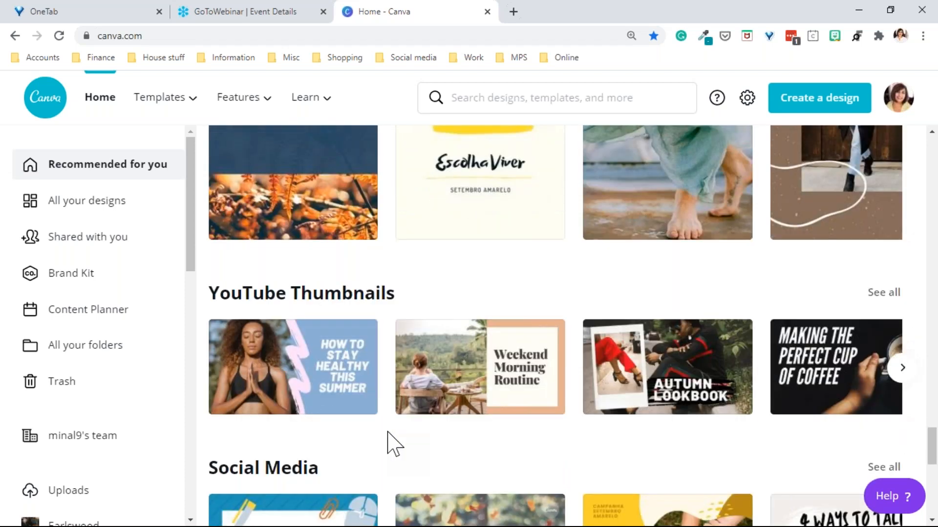
scroll(394, 444, "down", 8)
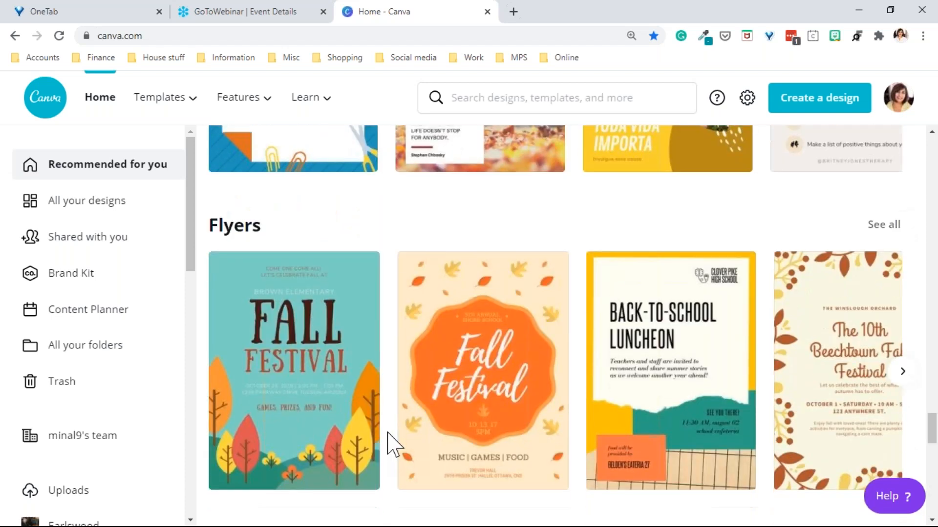
scroll(387, 432, "down", 1)
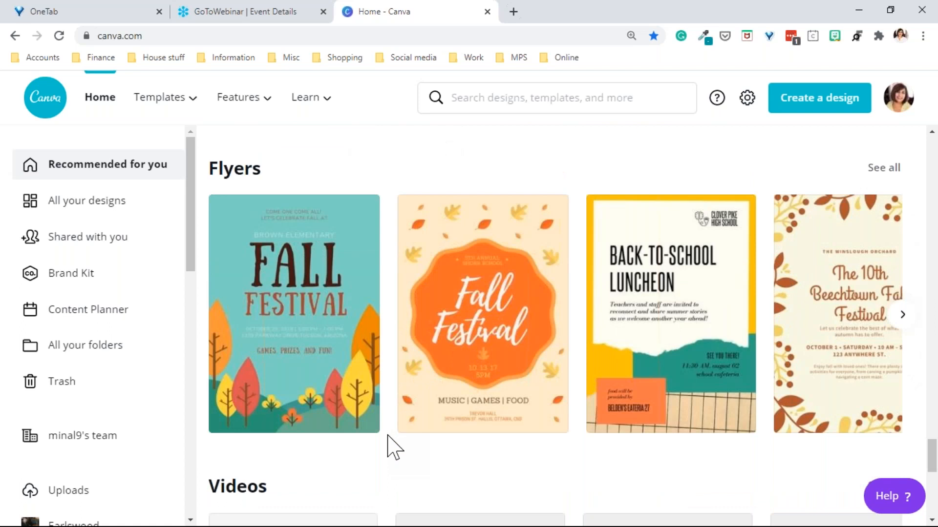
scroll(387, 434, "down", 4)
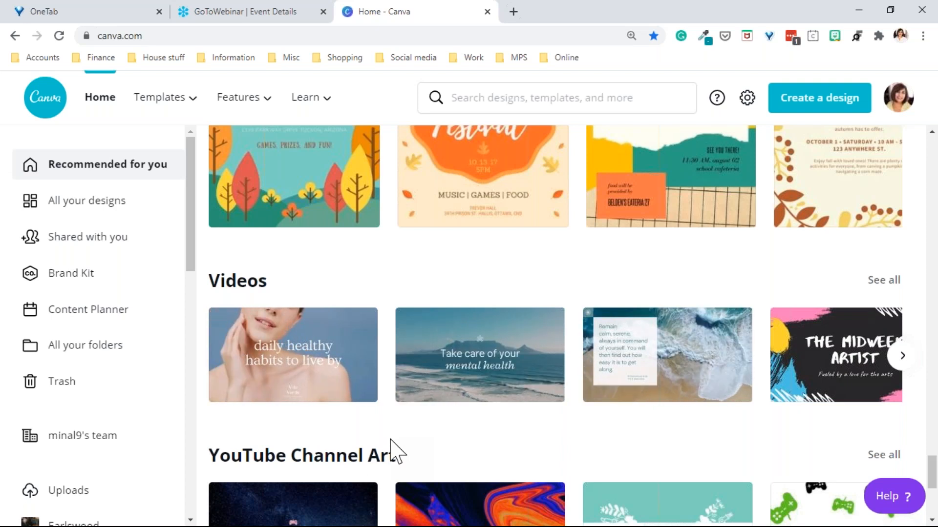
scroll(393, 453, "down", 5)
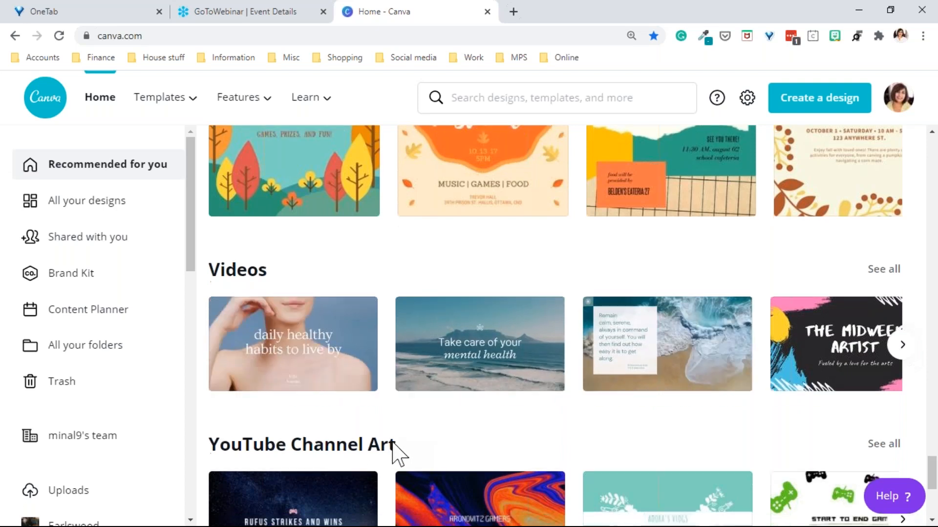
scroll(393, 453, "down", 12)
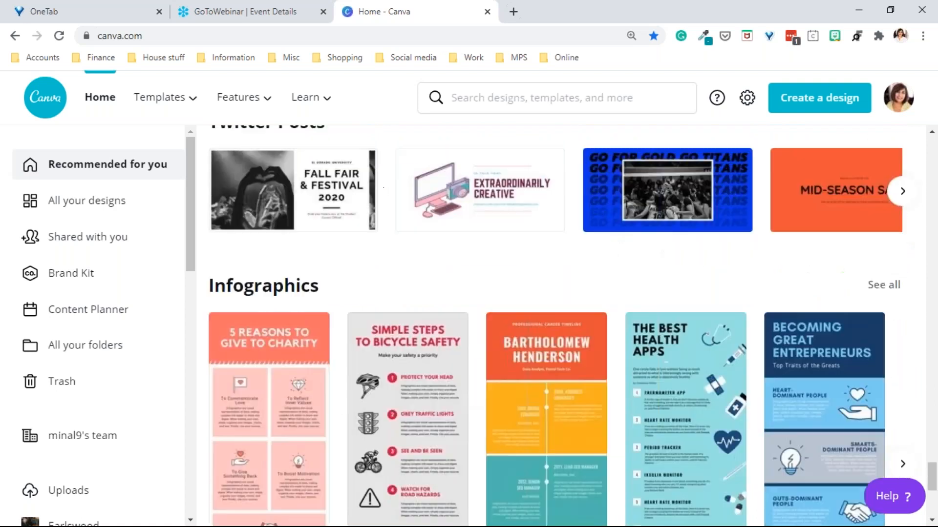
scroll(556, 326, "down", 10)
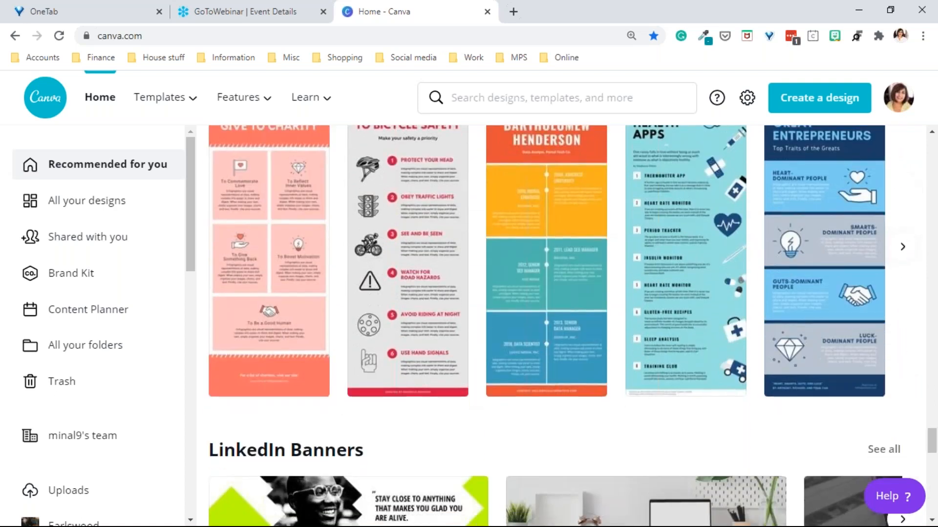
scroll(557, 326, "down", 1)
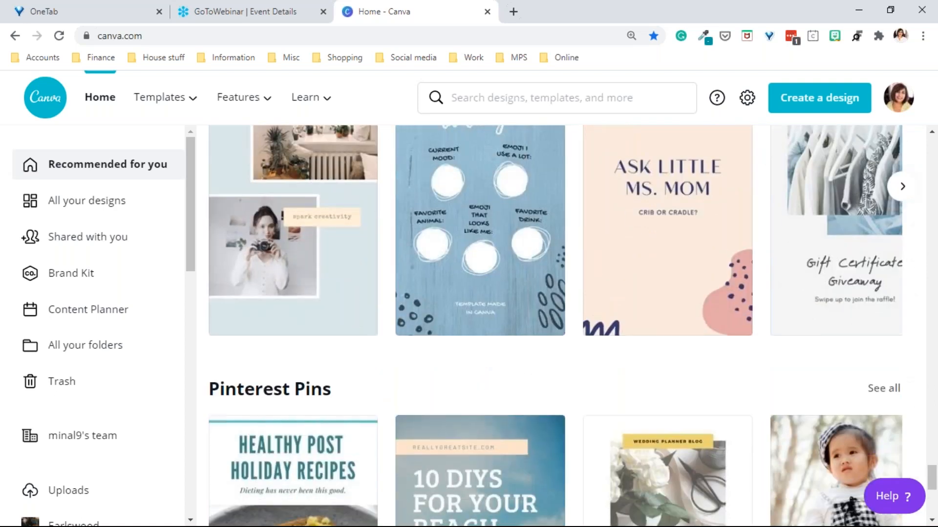
- Look through the remaining template categories from Pinterest Pins through Youtube Intros, Cards and Mood Boards Photo Collages to Instagram Story Highlight Cover
scroll(393, 452, "down", 4)
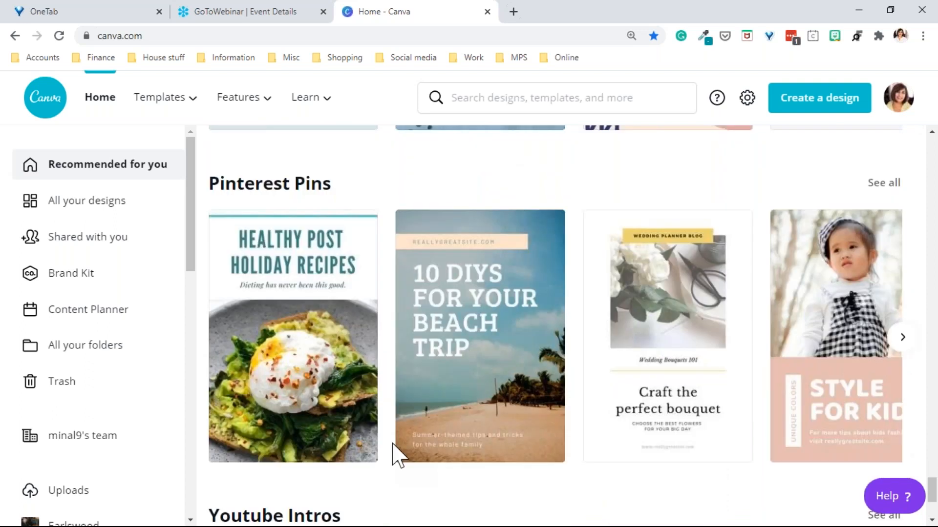
scroll(394, 453, "down", 3)
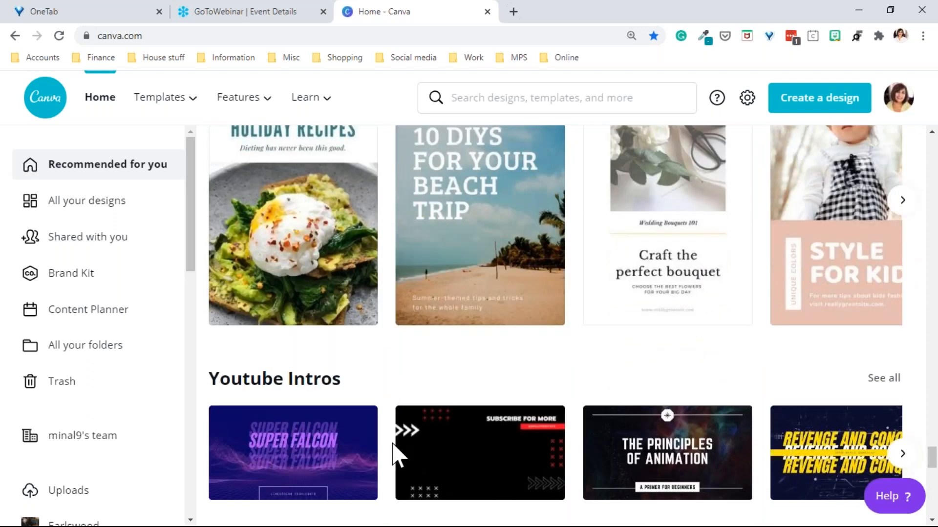
scroll(393, 450, "down", 8)
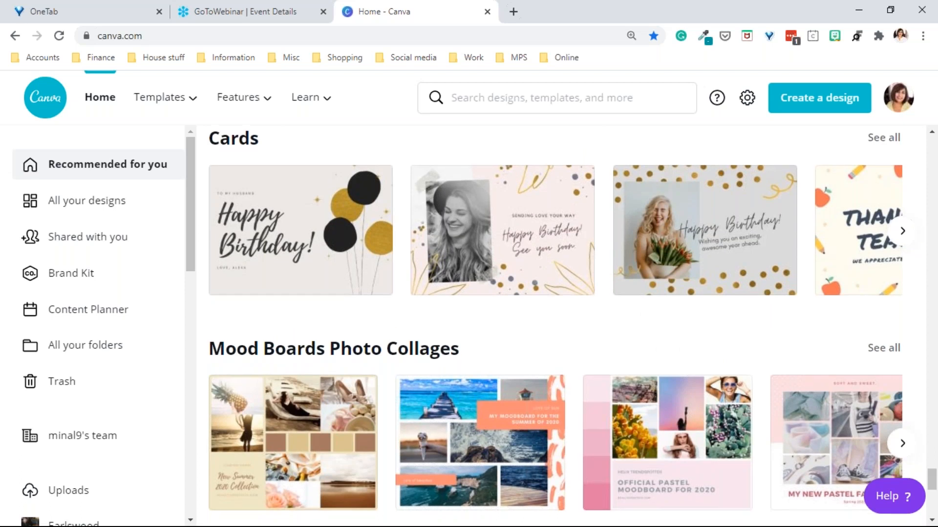
scroll(561, 324, "down", 1)
scroll(340, 280, "down", 7)
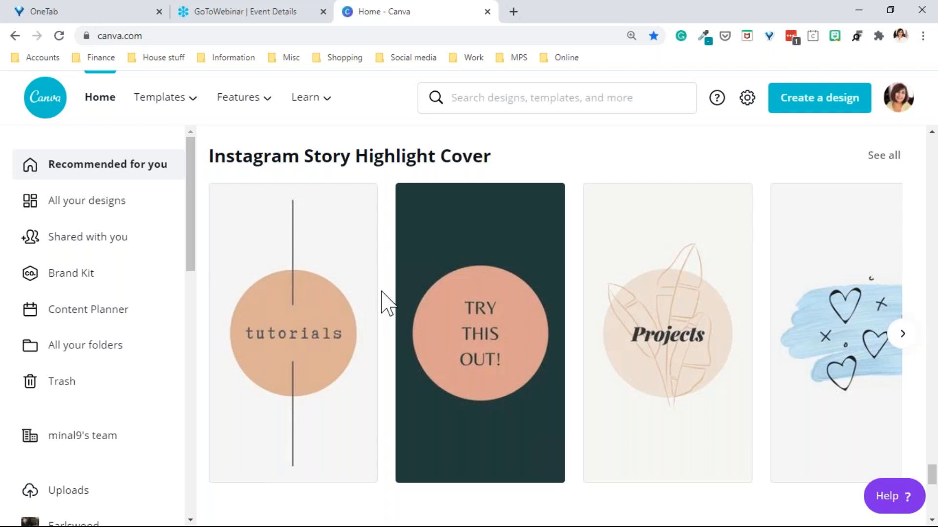
- Open the Brand Kit and examine its brand logos, brand colour palettes, brand fonts and uploaded fonts
left_click(81, 289)
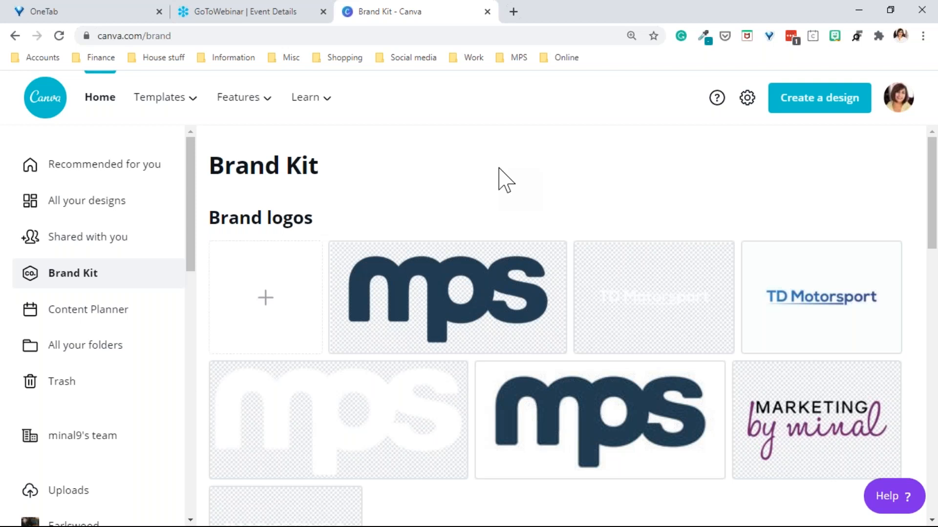
scroll(498, 180, "down", 4)
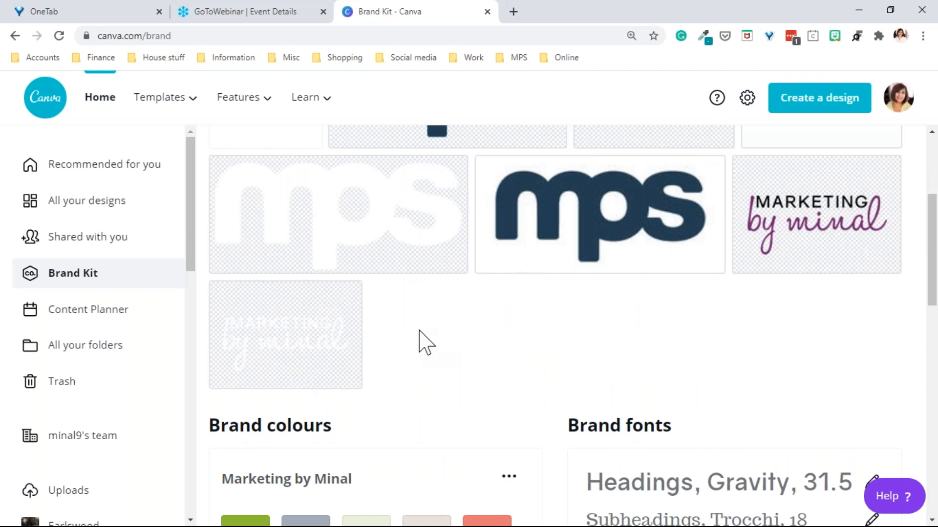
scroll(491, 307, "down", 3)
scroll(498, 307, "down", 1)
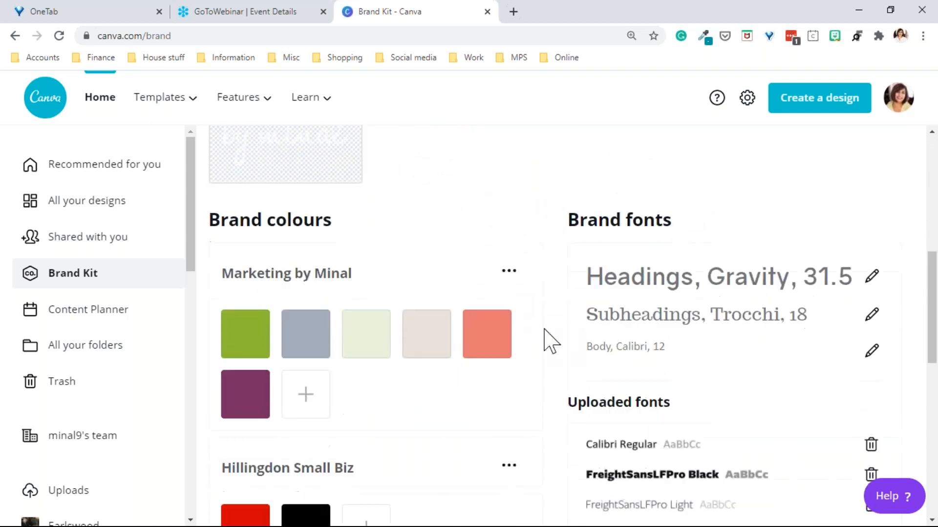
scroll(498, 337, "down", 1)
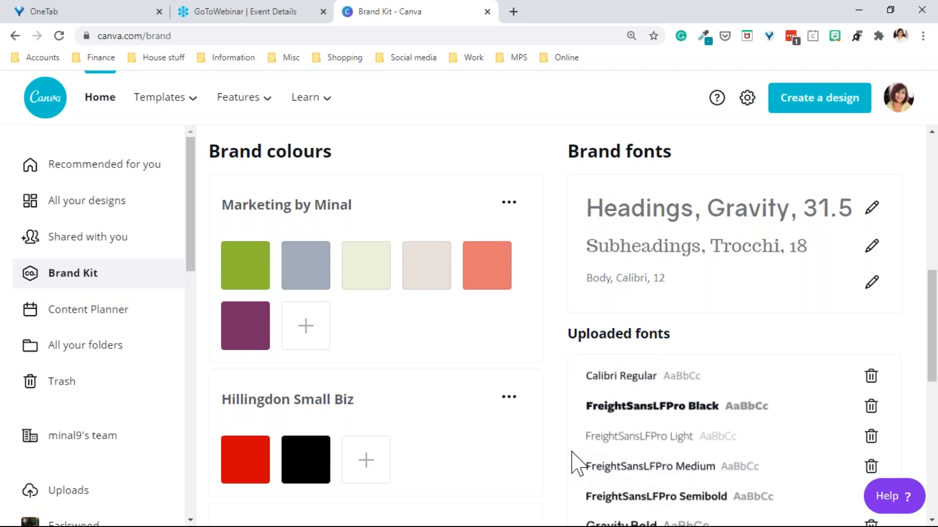
scroll(577, 464, "down", 5)
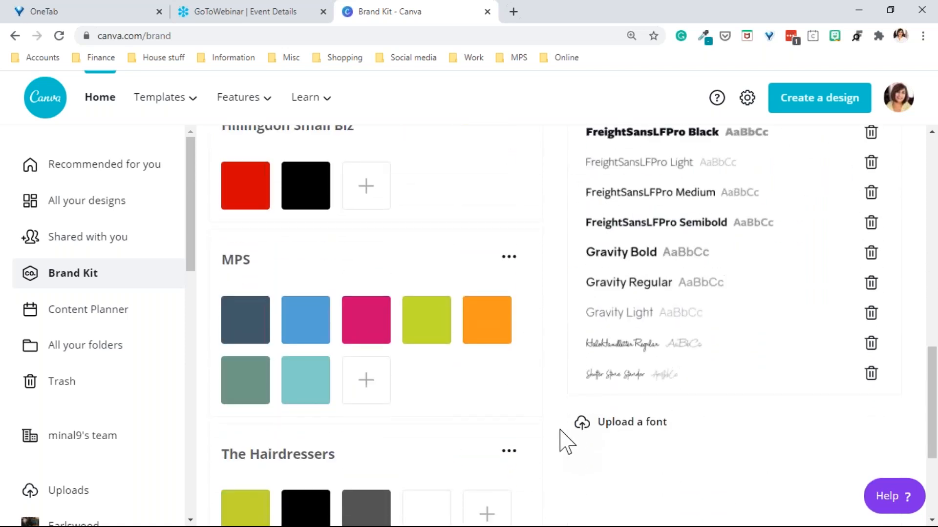
scroll(567, 442, "down", 4)
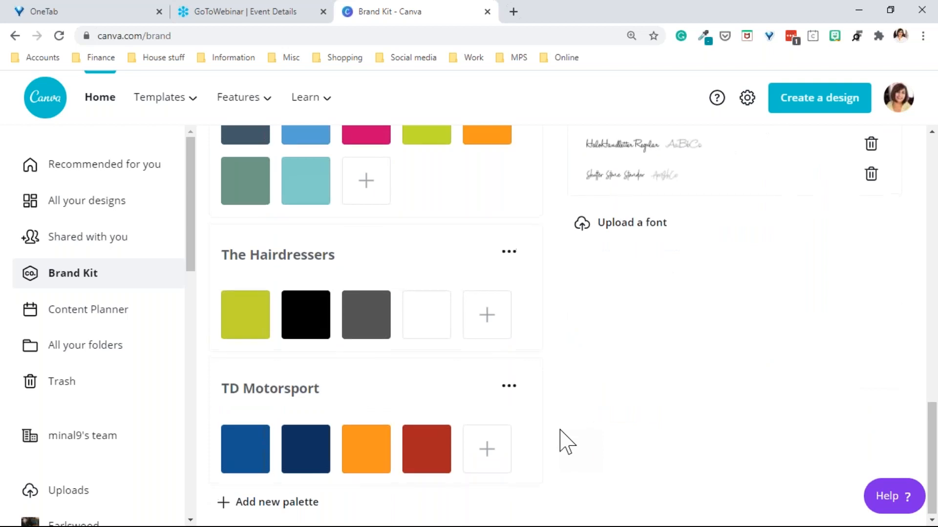
- Review the brand logos and colours again, and view the options offered for the Marketing by Minal palette
scroll(561, 440, "up", 8)
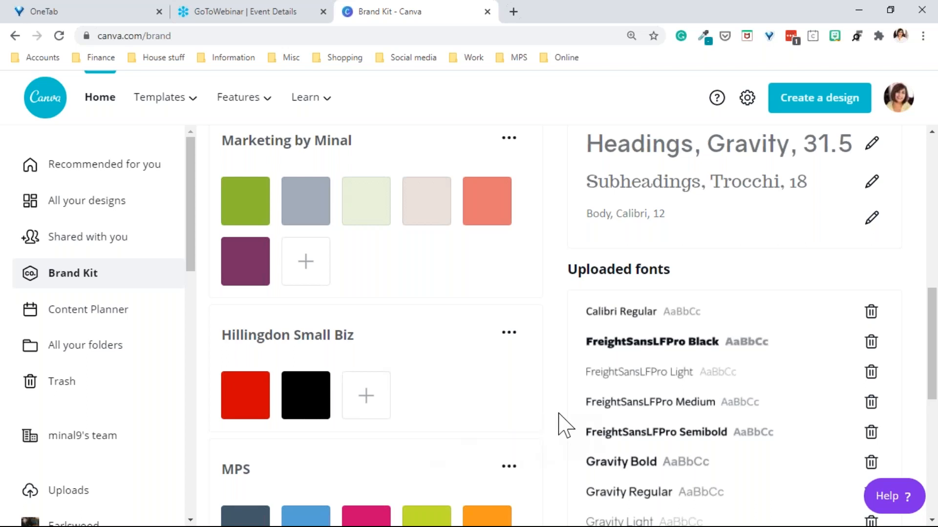
scroll(560, 425, "up", 10)
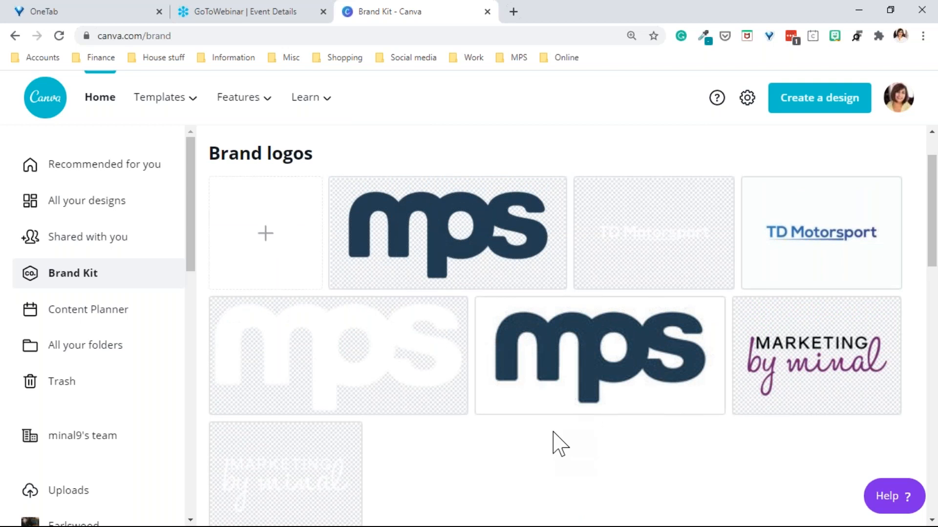
scroll(557, 444, "down", 7)
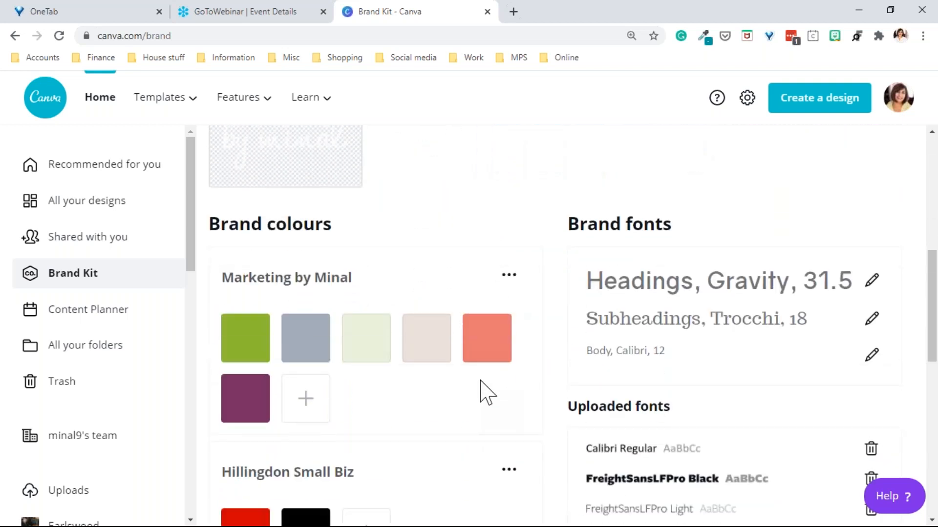
scroll(482, 391, "down", 3)
scroll(483, 386, "up", 1)
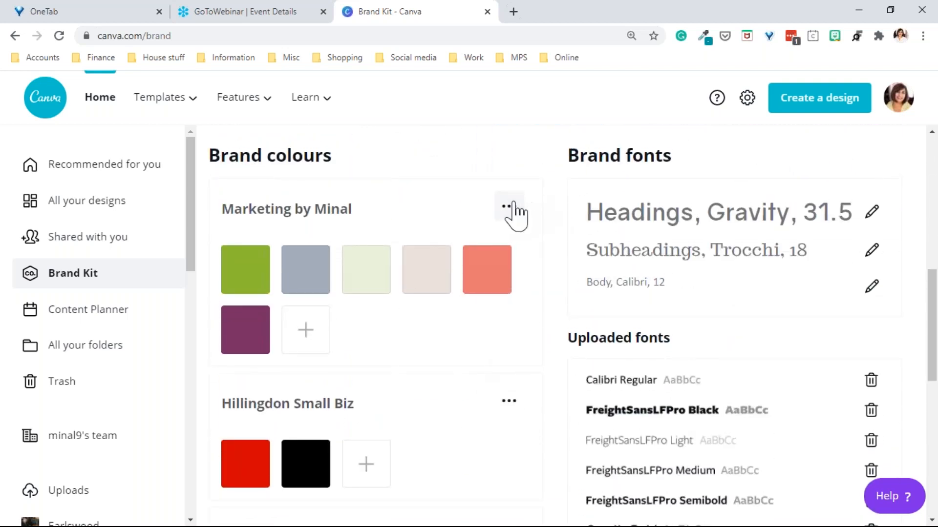
left_click(509, 206)
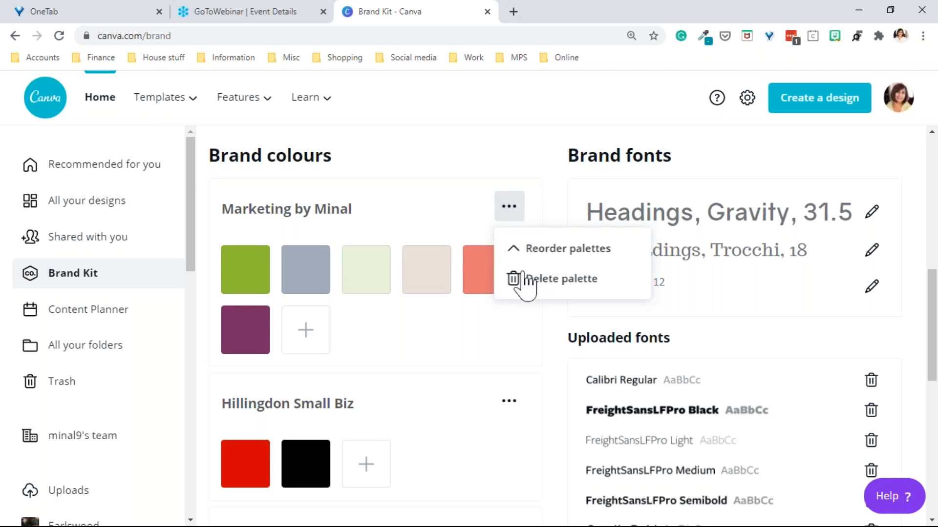
left_click(425, 346)
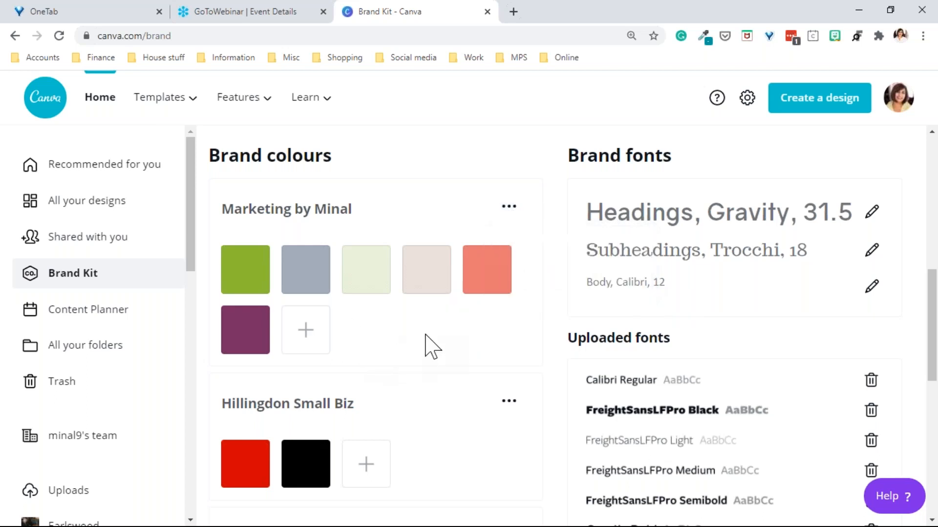
- Add a dark blue colour to the Marketing by Minal palette and remove it again
left_click(307, 350)
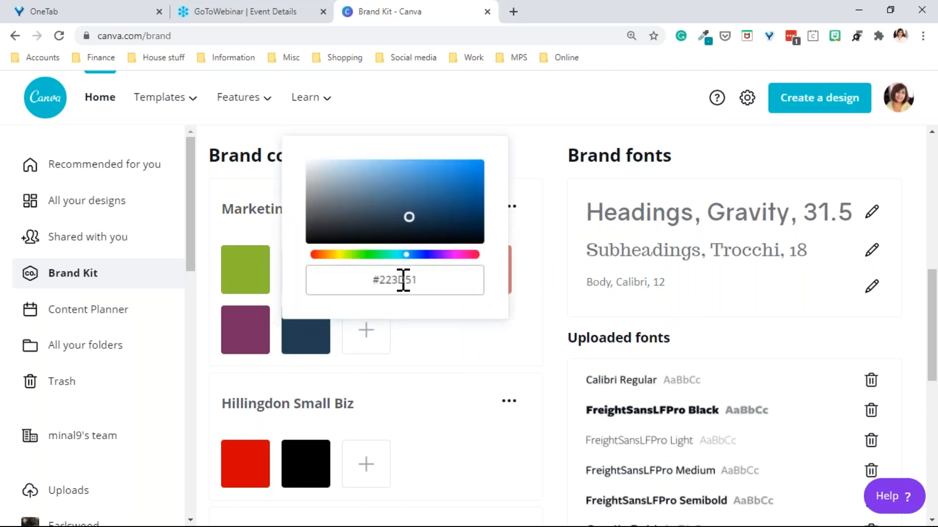
left_click(402, 408)
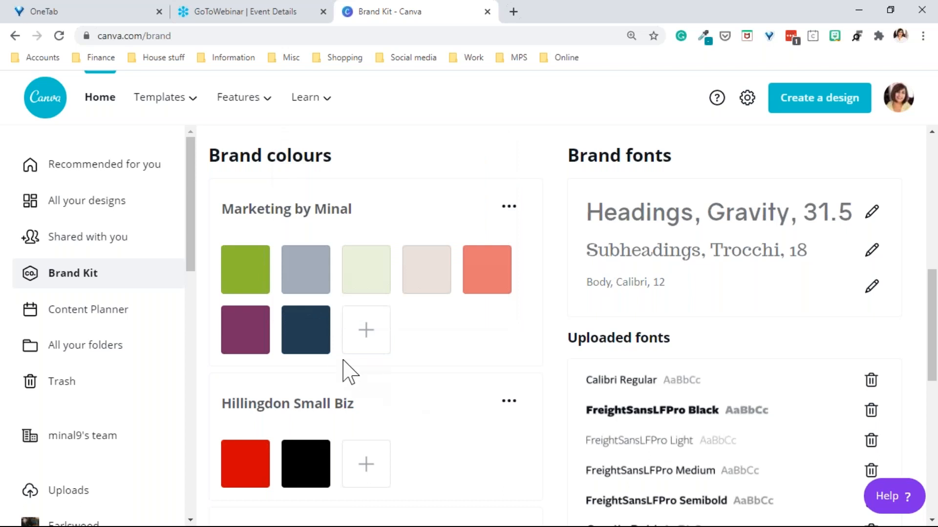
left_click(330, 309)
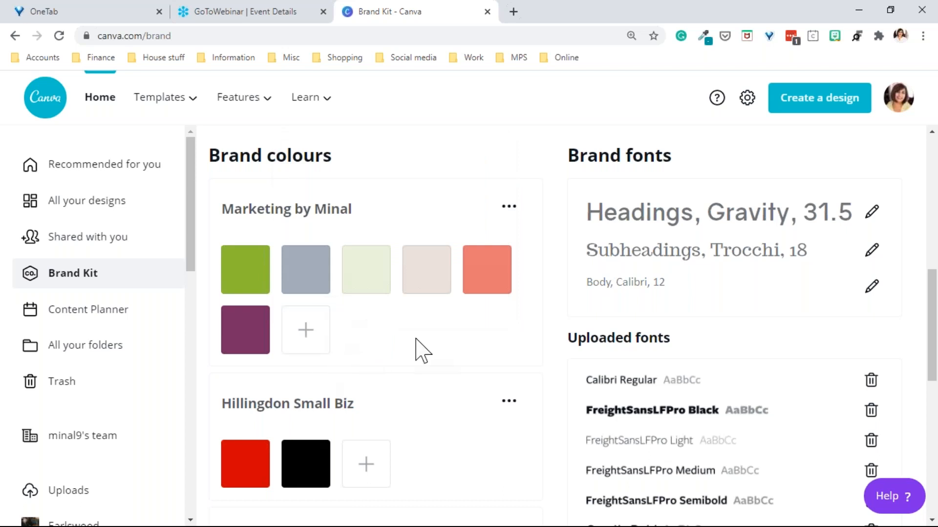
- Add a new brand colour palette below TD Motorsport and give it two dark blue colours and a teal
scroll(446, 356, "up", 10)
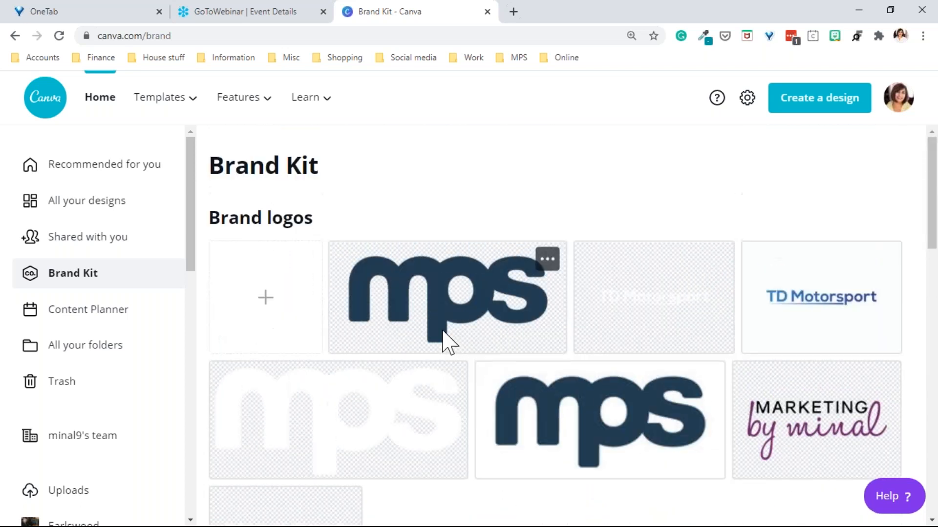
scroll(443, 331, "down", 10)
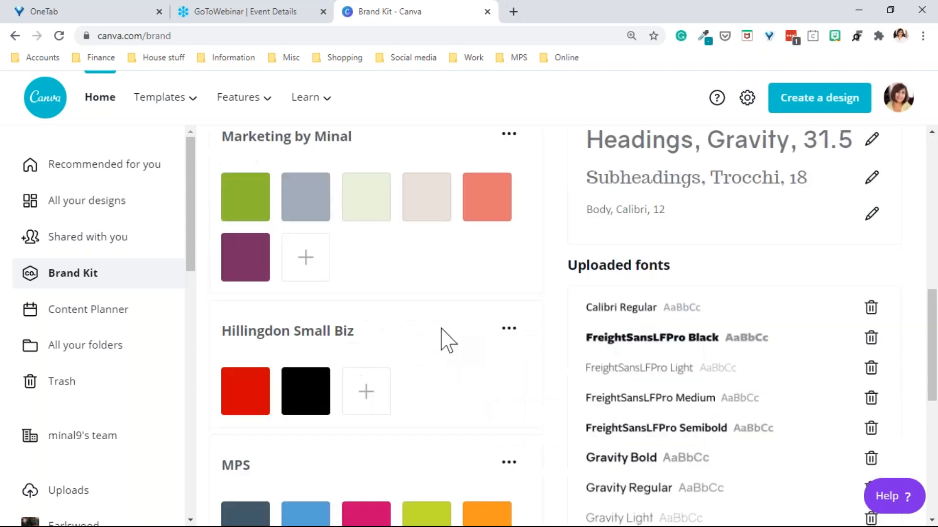
scroll(446, 340, "down", 3)
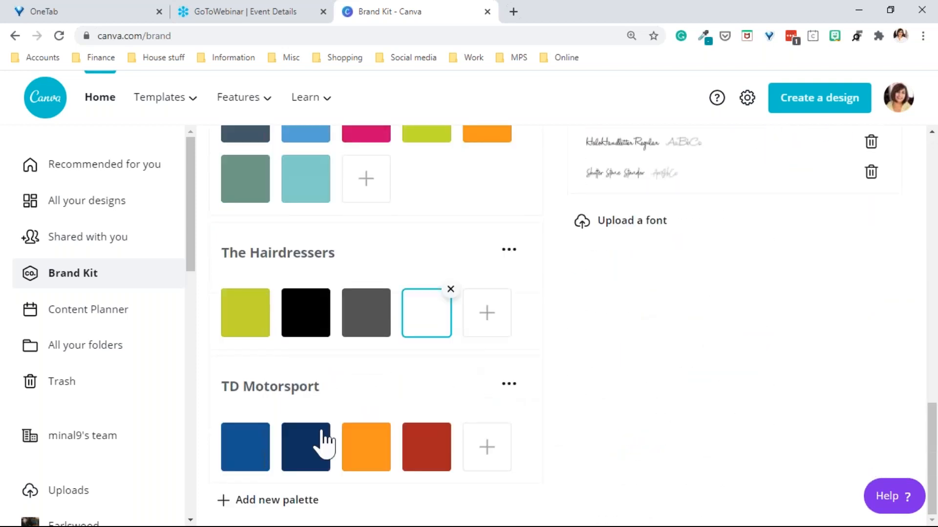
left_click(276, 509)
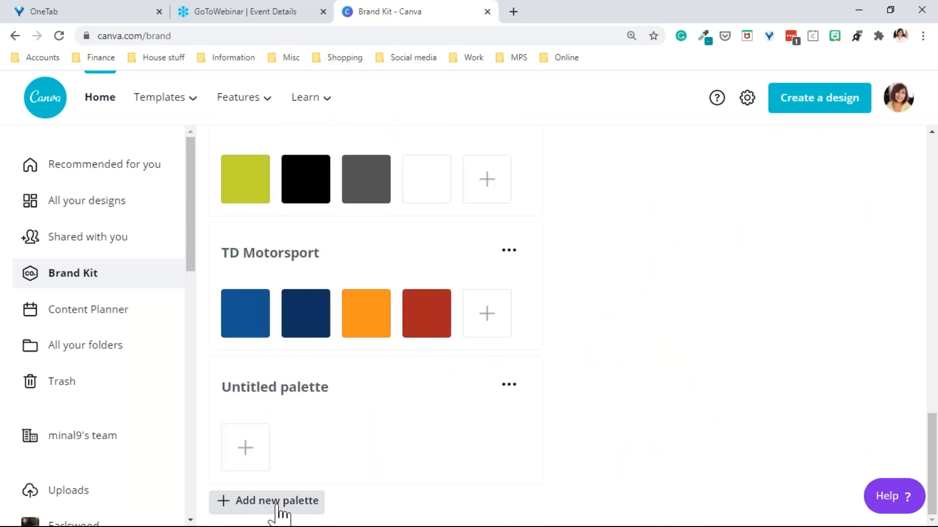
left_click(250, 394)
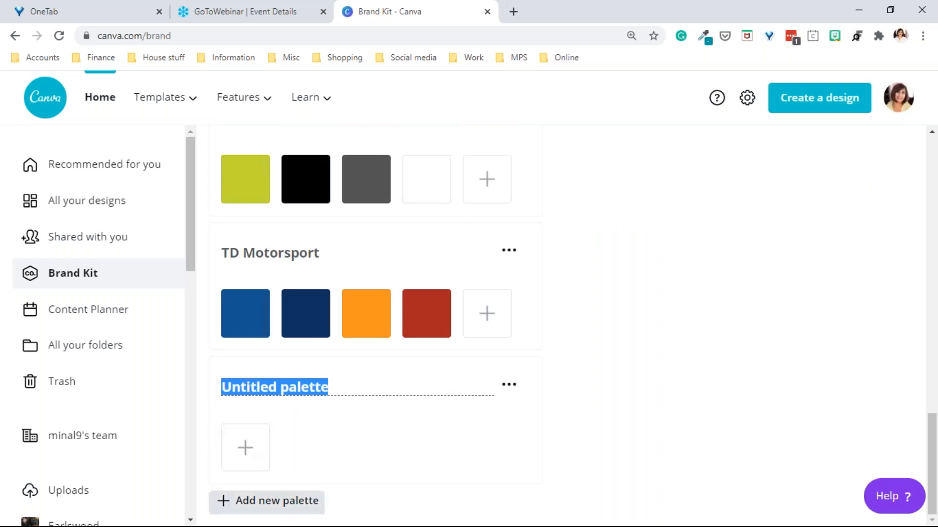
left_click(246, 454)
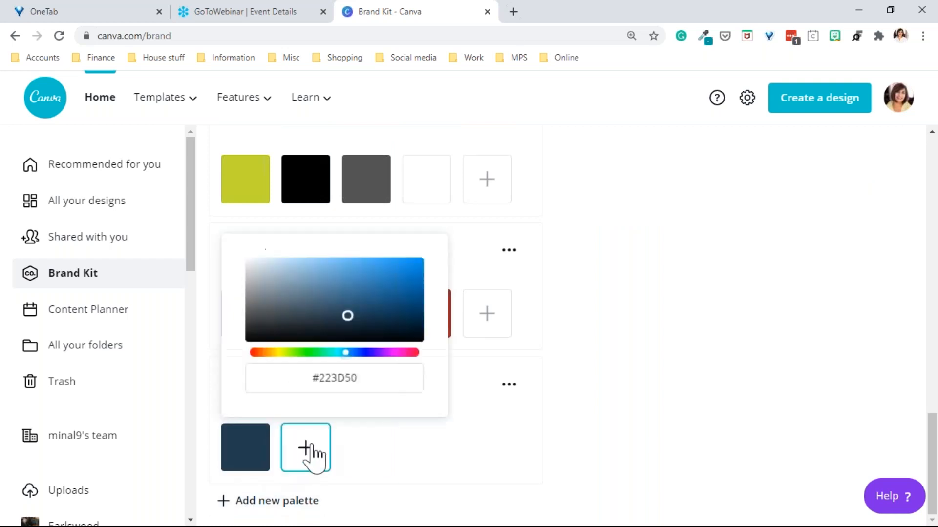
left_click(307, 453)
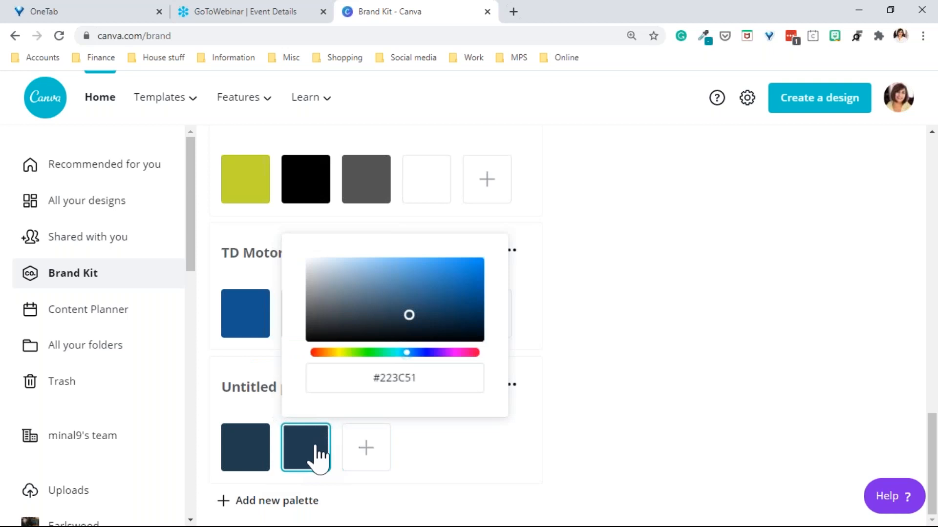
left_click(362, 447)
left_click(494, 435)
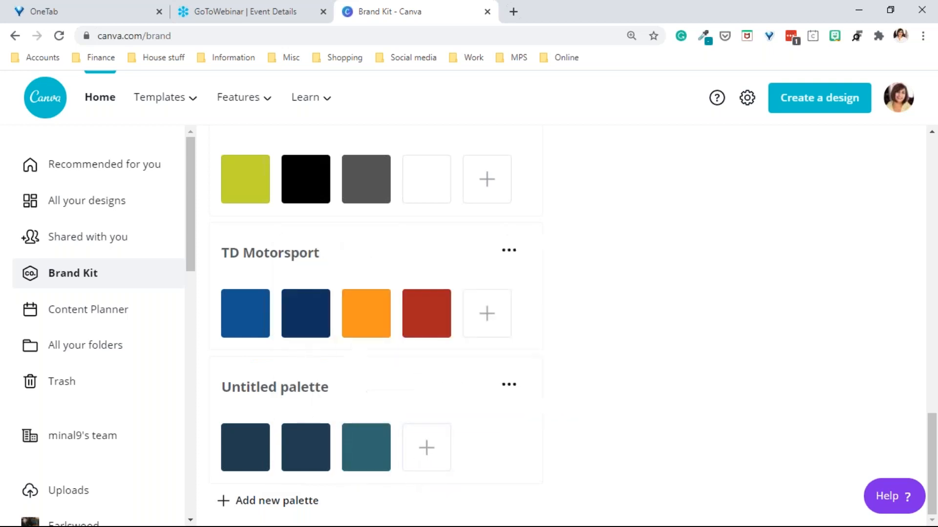
- Delete the newly added untitled palette from the brand colours
left_click(509, 386)
left_click(513, 459)
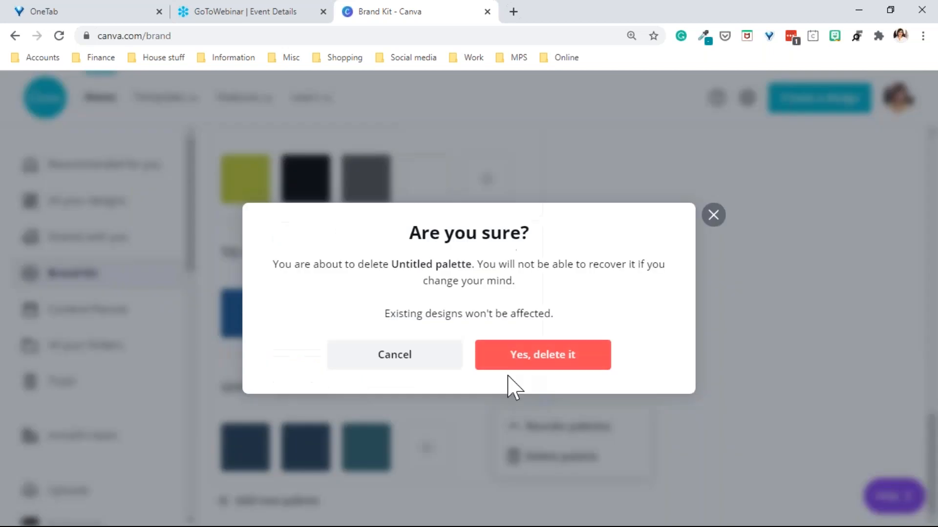
left_click(512, 363)
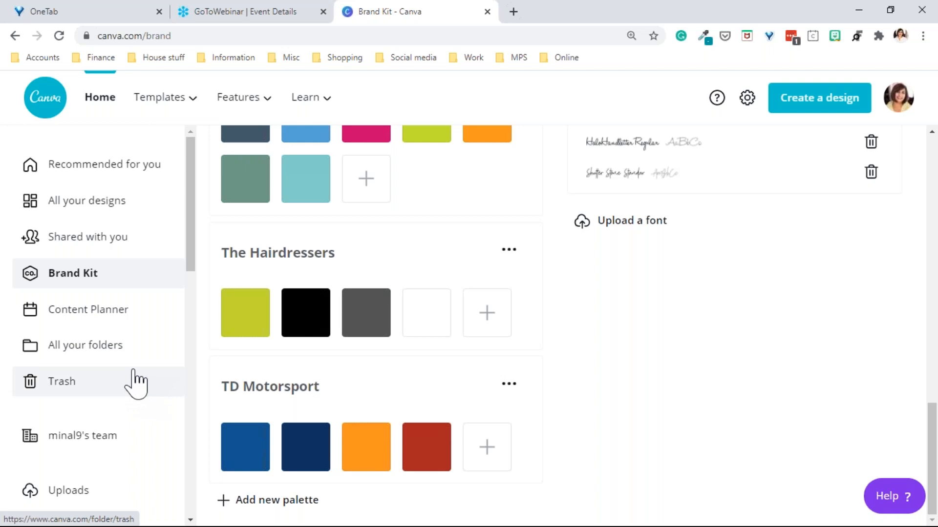
- Open the overview of all your folders and look through the default and client folders
scroll(136, 383, "down", 3)
scroll(98, 317, "down", 2)
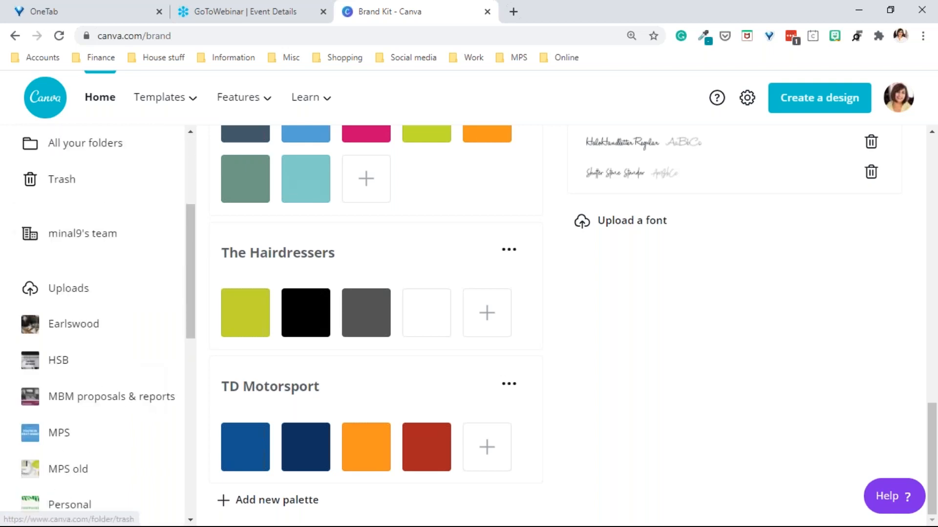
scroll(105, 288, "up", 3)
left_click(107, 283)
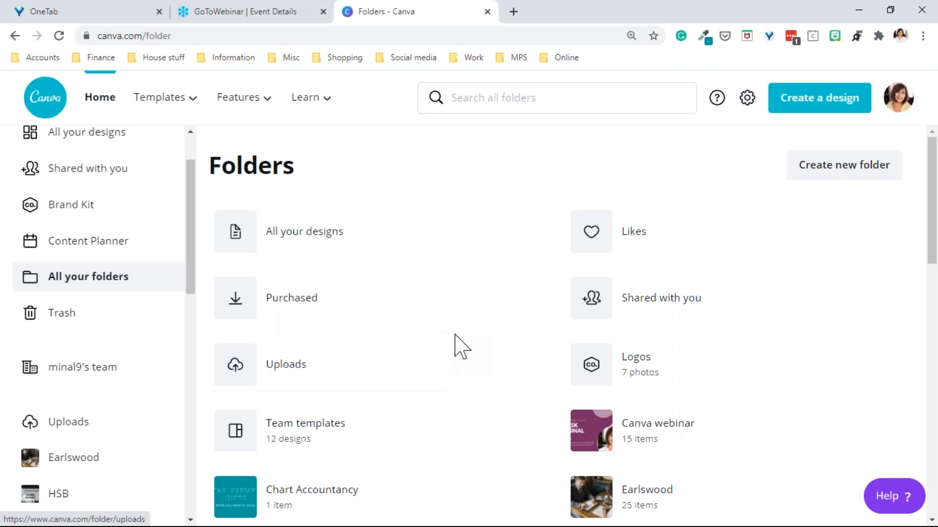
scroll(465, 347, "down", 3)
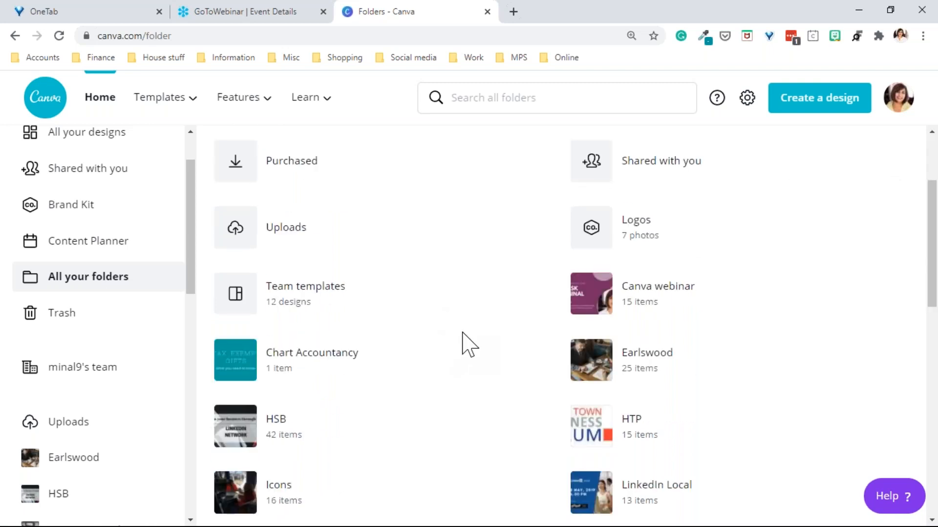
scroll(466, 344, "down", 3)
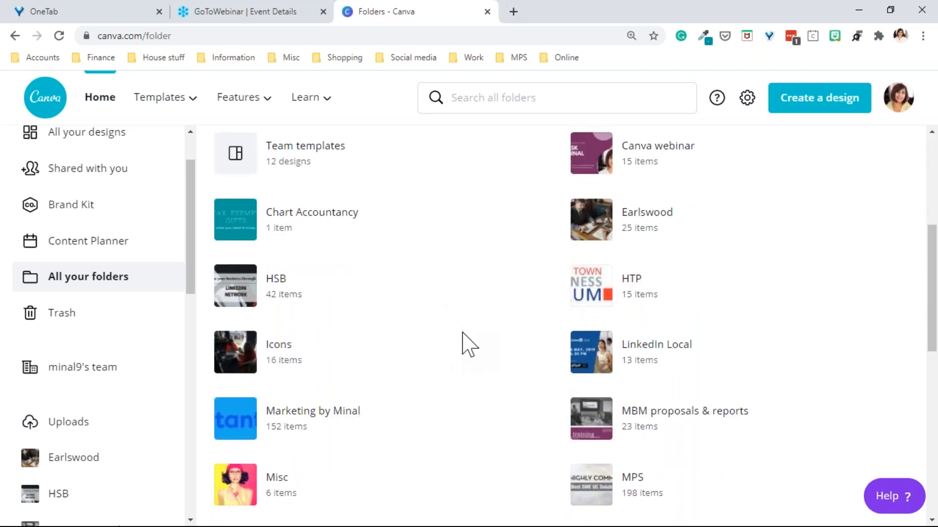
scroll(465, 344, "down", 3)
scroll(473, 336, "up", 1)
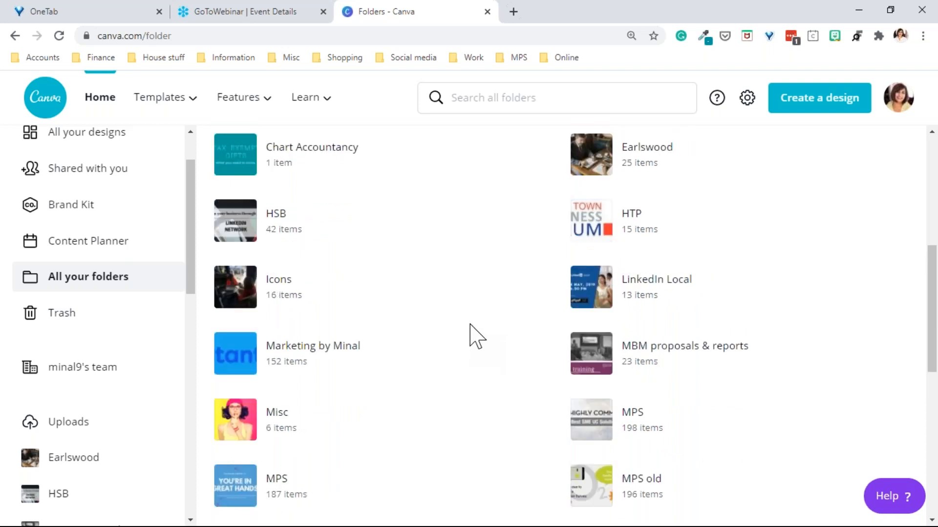
scroll(476, 336, "down", 1)
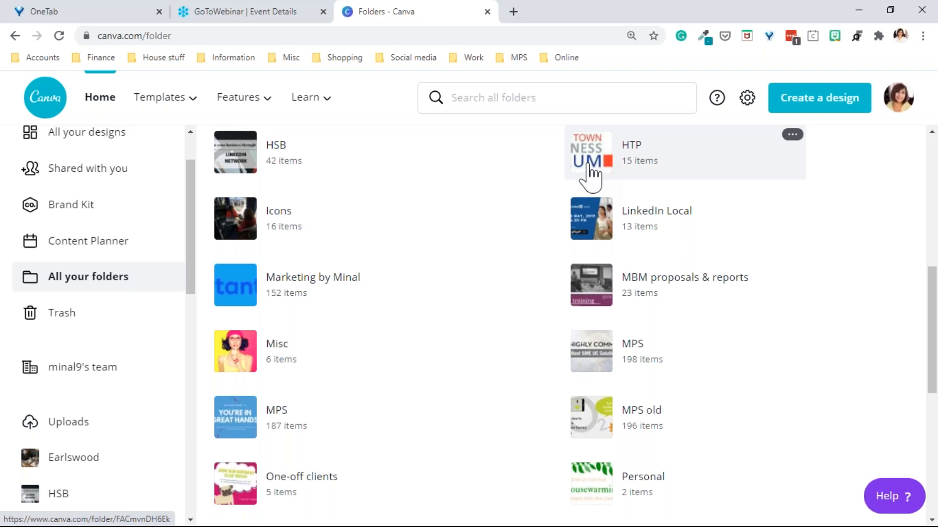
- Look through the remaining client, personal and template folders down to Trash and return to the start of the list
scroll(466, 293, "down", 3)
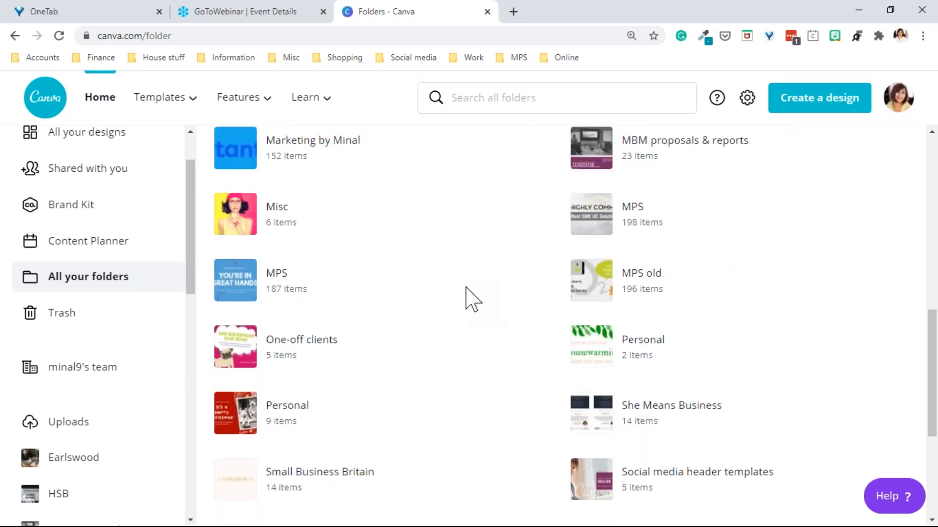
scroll(537, 332, "down", 2)
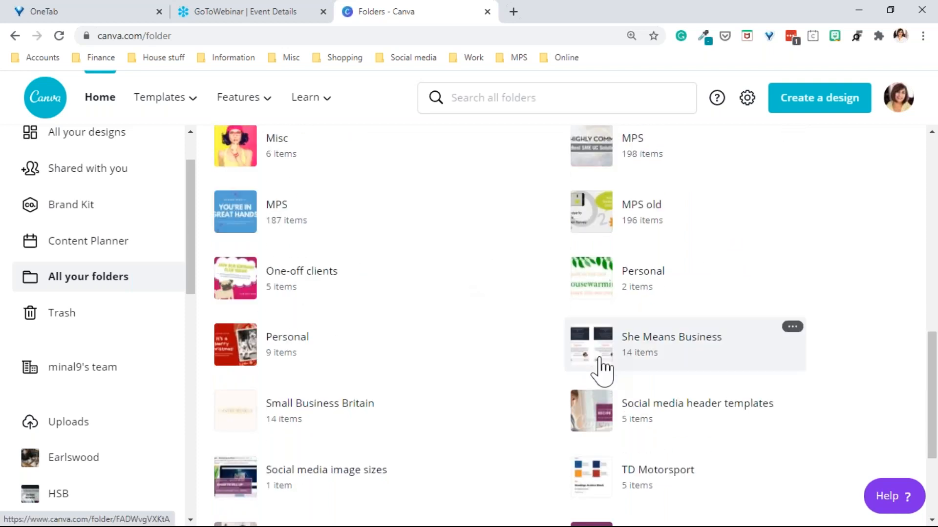
scroll(512, 379, "down", 3)
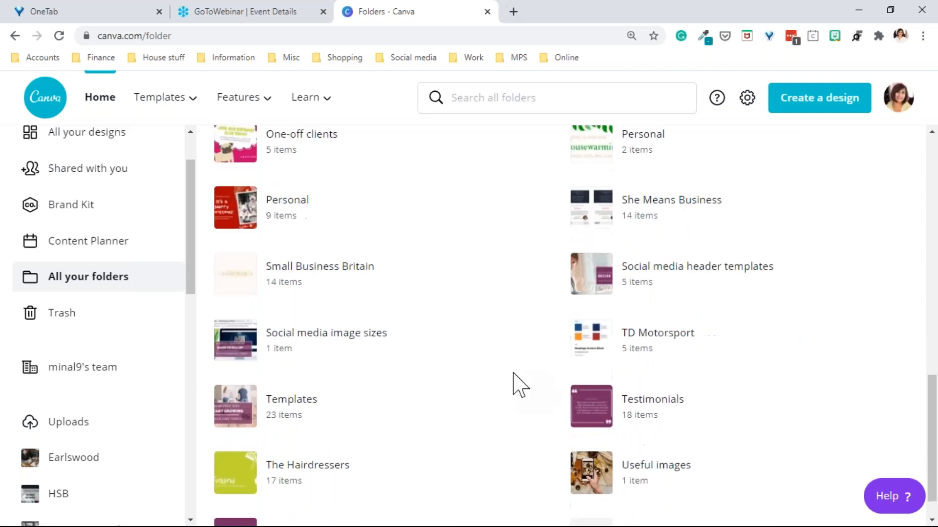
scroll(513, 383, "down", 1)
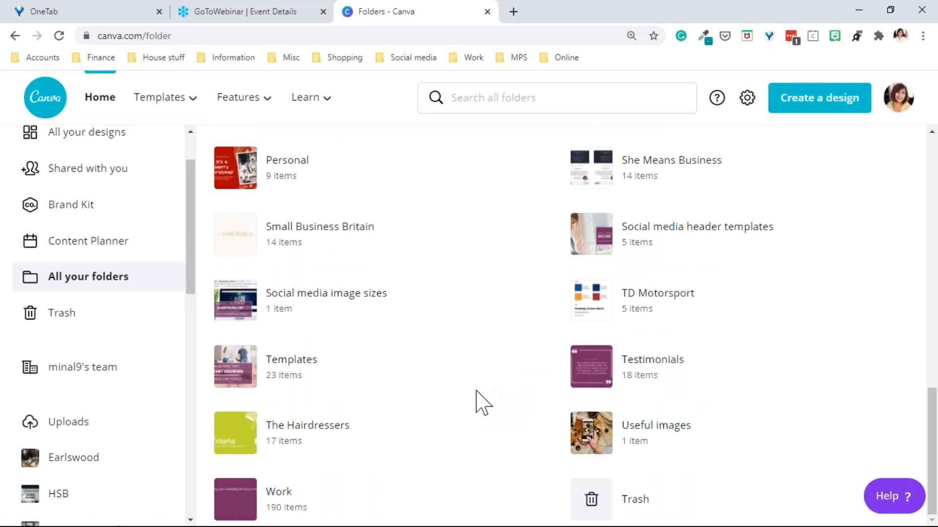
scroll(467, 408, "up", 2)
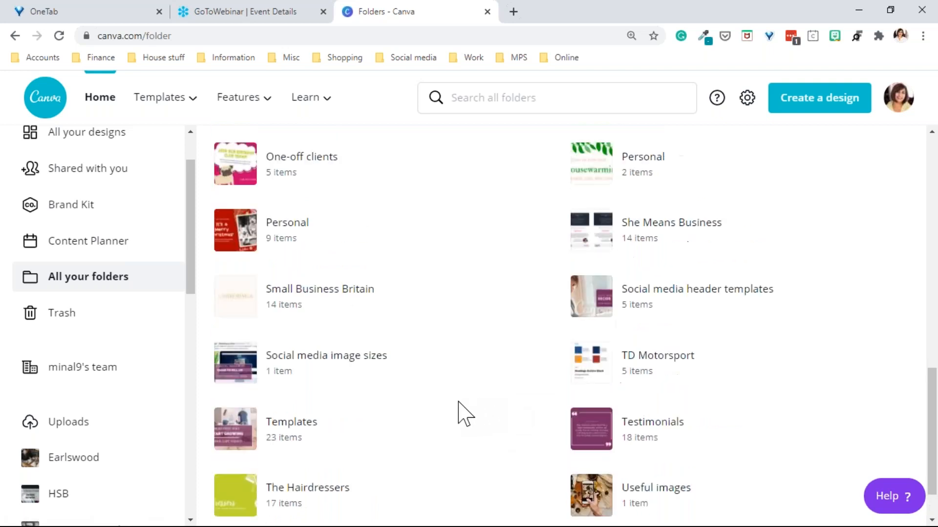
scroll(470, 415, "up", 3)
scroll(293, 325, "down", 2)
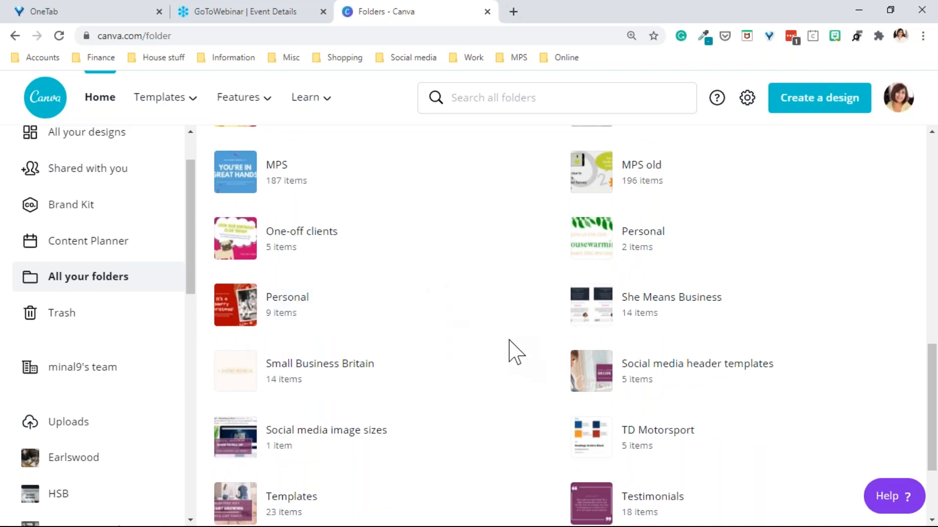
scroll(511, 342, "up", 10)
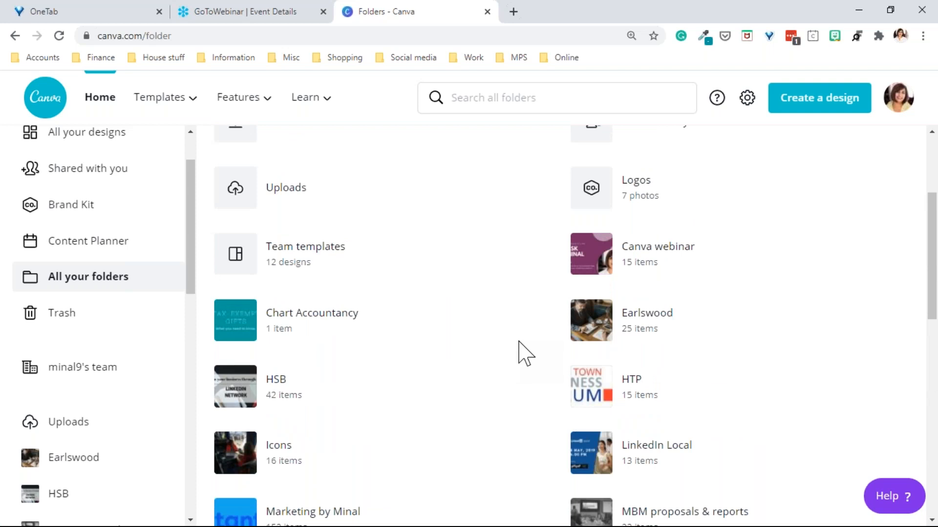
scroll(526, 353, "up", 3)
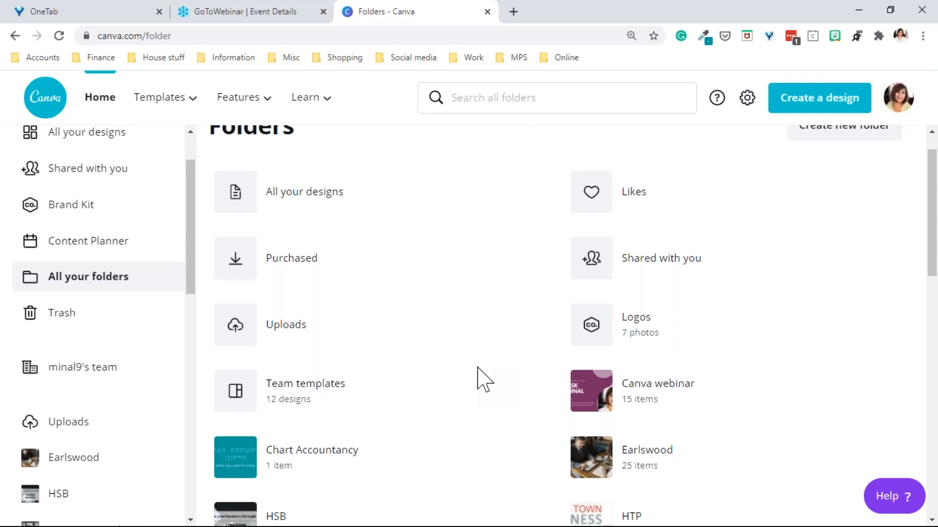
- Open the Canva webinar folder and show only its designs
scroll(479, 372, "down", 3)
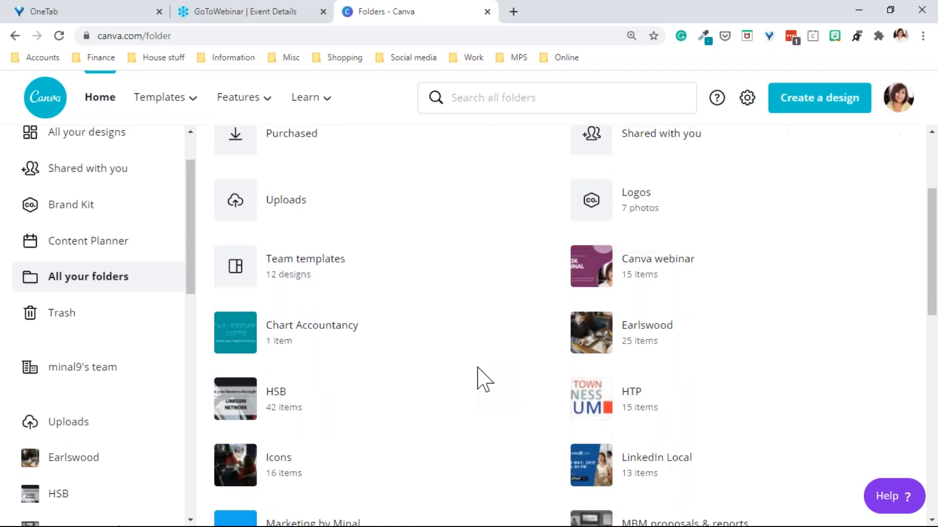
left_click(673, 268)
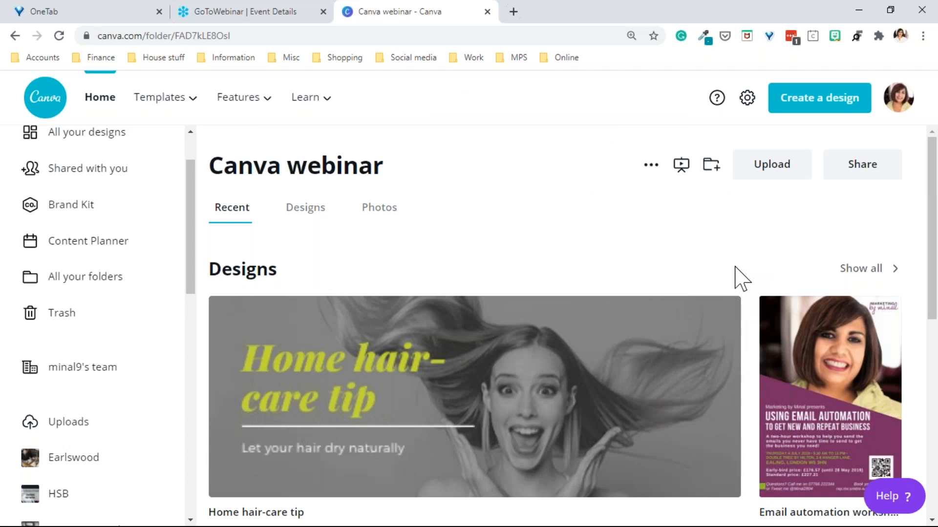
scroll(736, 268, "down", 2)
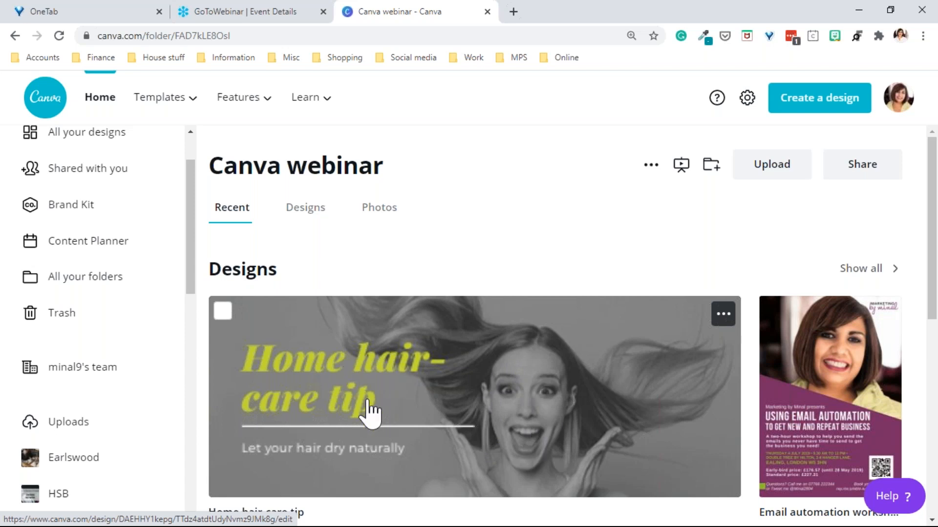
scroll(369, 413, "down", 1)
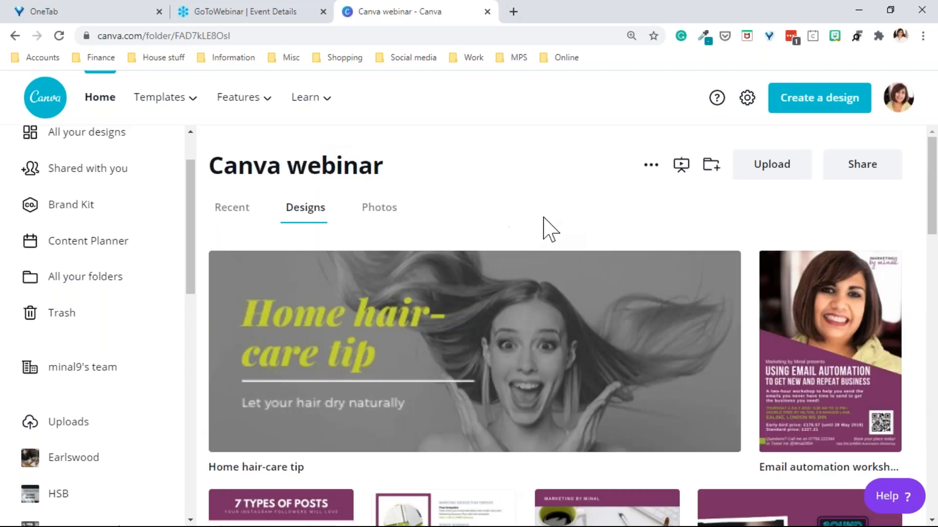
- Open the Email automation workshop flier for editing, zoom it to 75% and collapse the templates panel
left_click(806, 354)
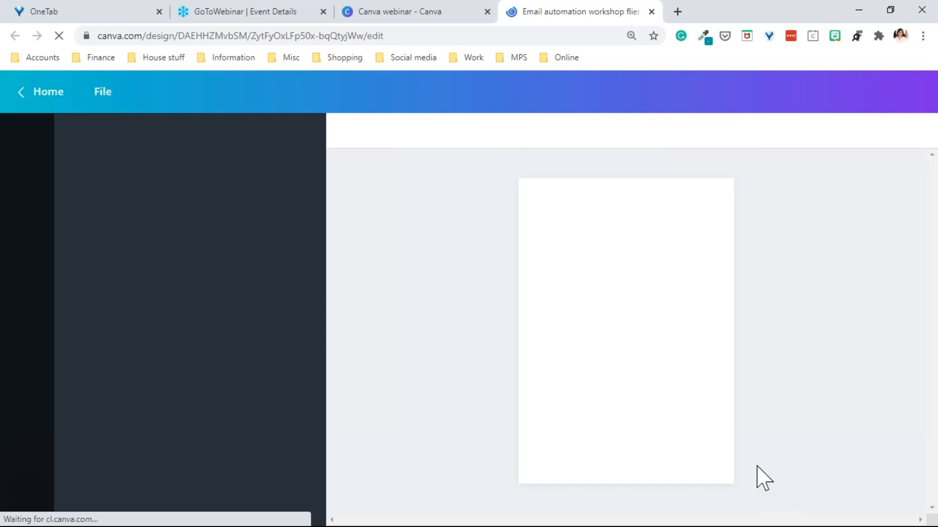
left_click(807, 495)
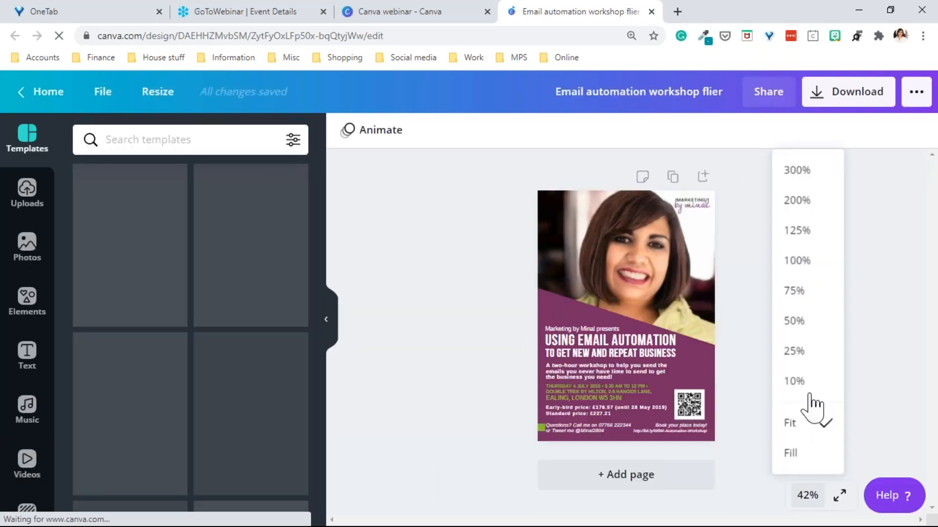
left_click(796, 291)
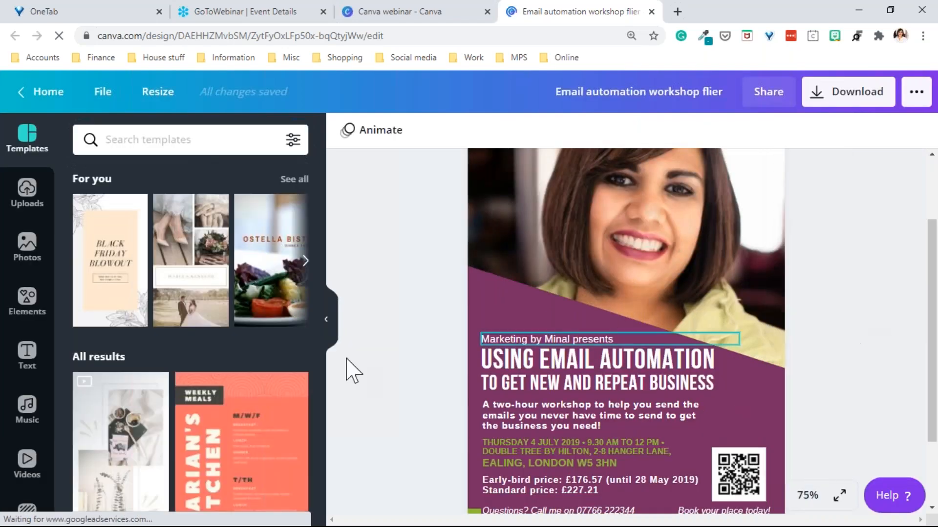
scroll(293, 319, "down", 5)
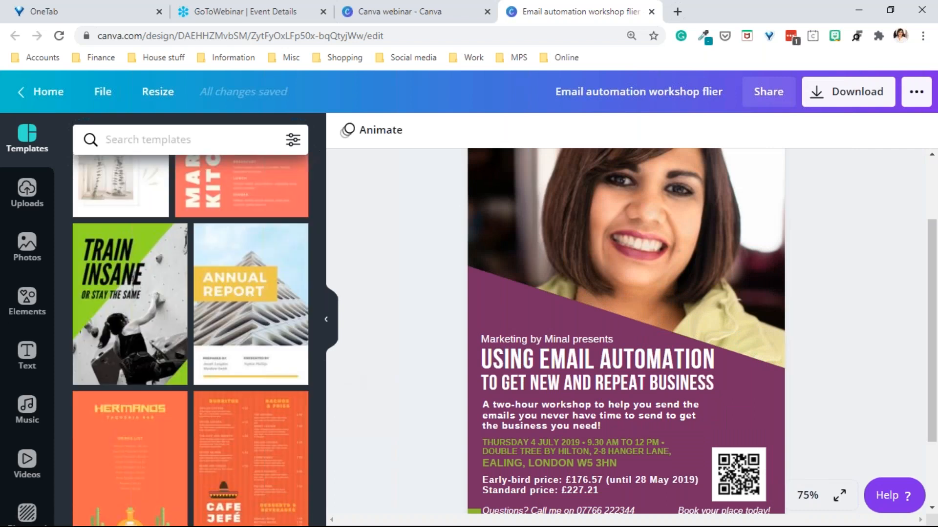
left_click(326, 319)
- View the workshop flier from its photo to the booking details, and close it to return to the folder
scroll(801, 316, "down", 3)
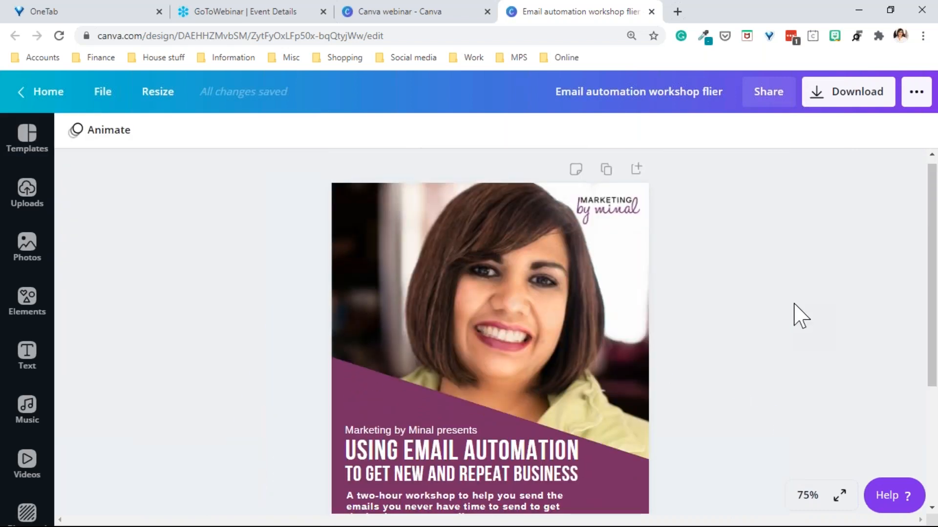
scroll(793, 316, "up", 1)
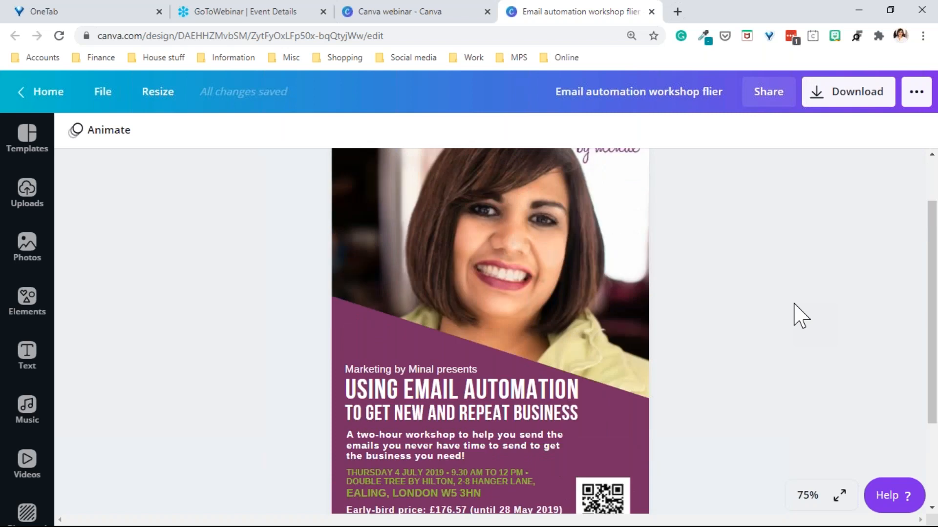
scroll(794, 316, "down", 2)
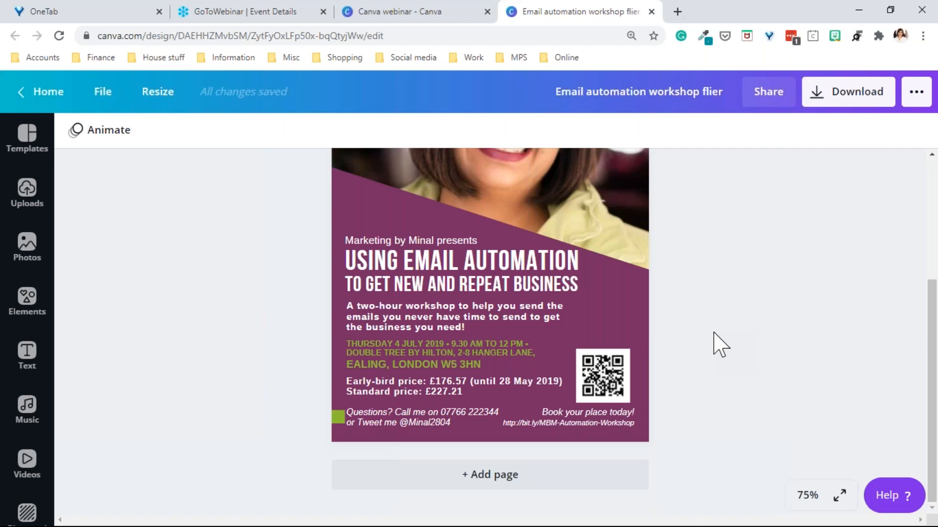
left_click(651, 11)
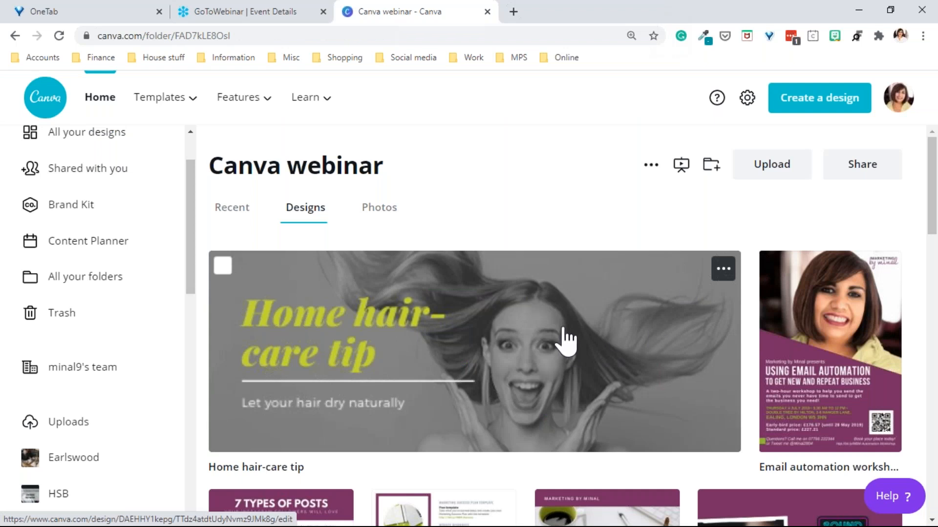
- Open the Off to See my Lawyer marketing coaching proposal from the folder, look through all its pages and close it
scroll(566, 337, "down", 4)
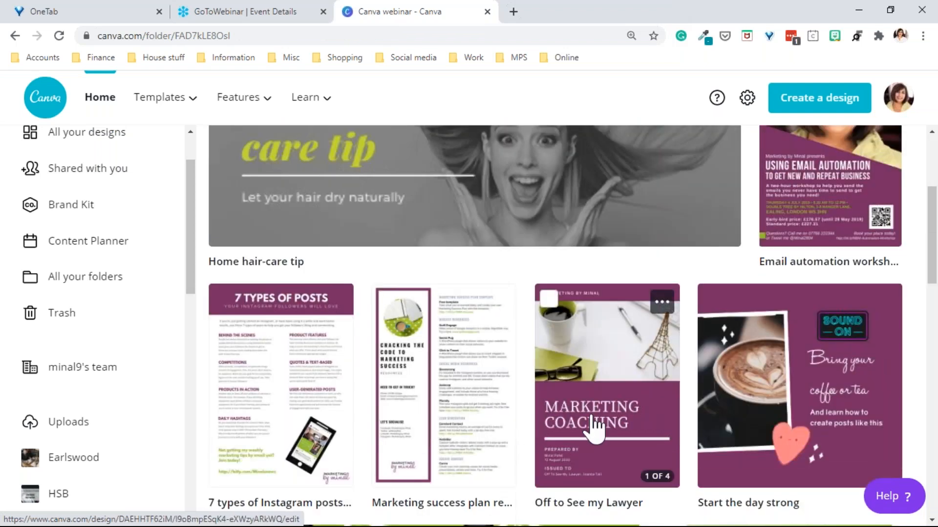
left_click(595, 426)
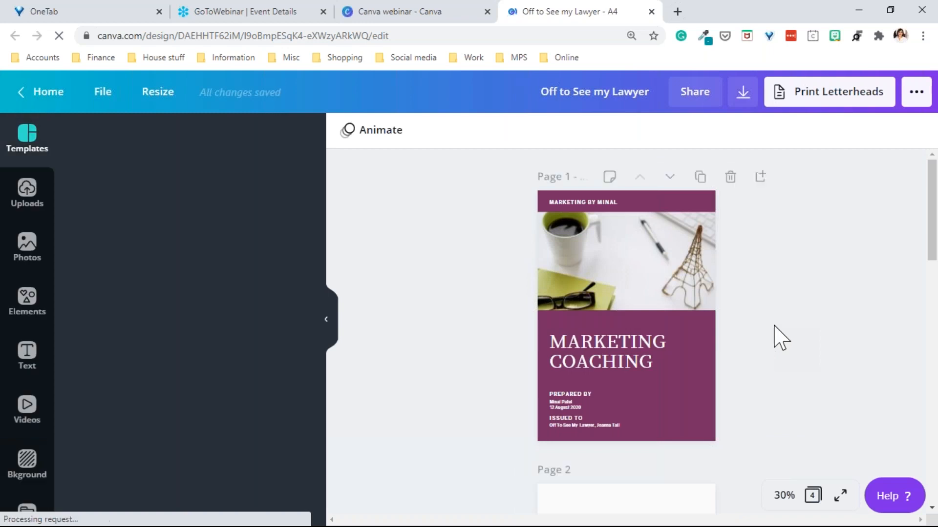
scroll(781, 340, "down", 5)
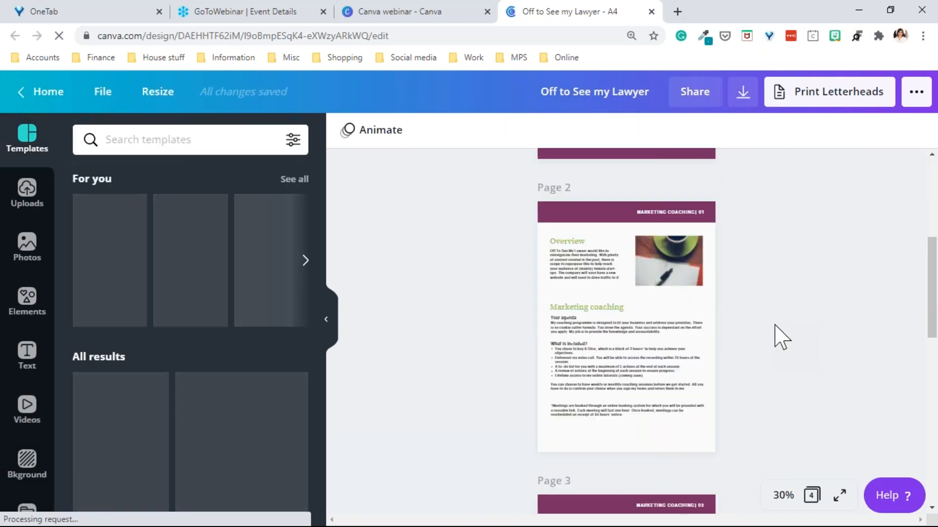
scroll(781, 337, "down", 8)
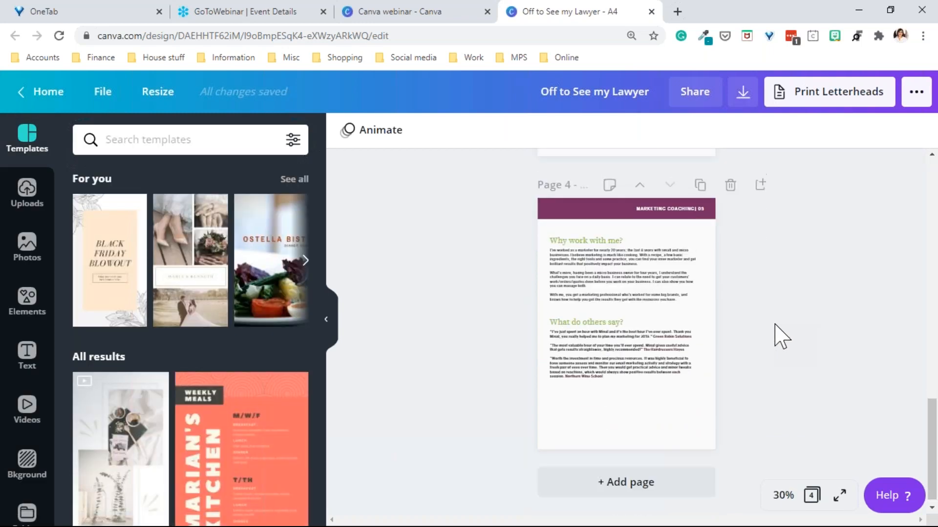
scroll(780, 336, "up", 12)
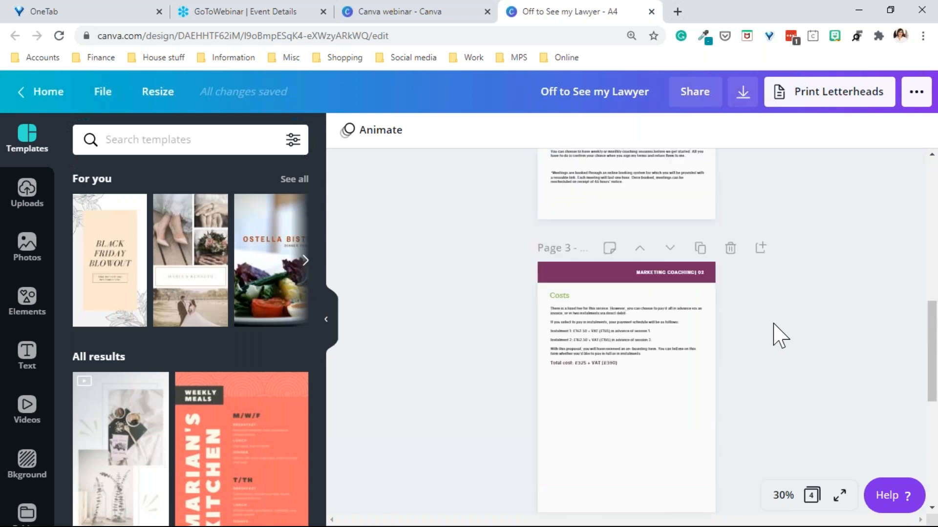
scroll(781, 336, "up", 2)
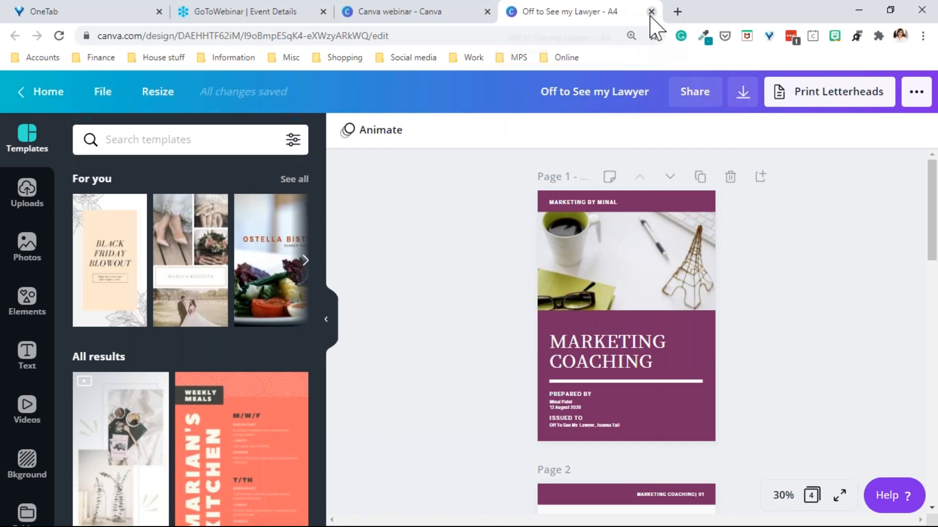
key("ctrl+w")
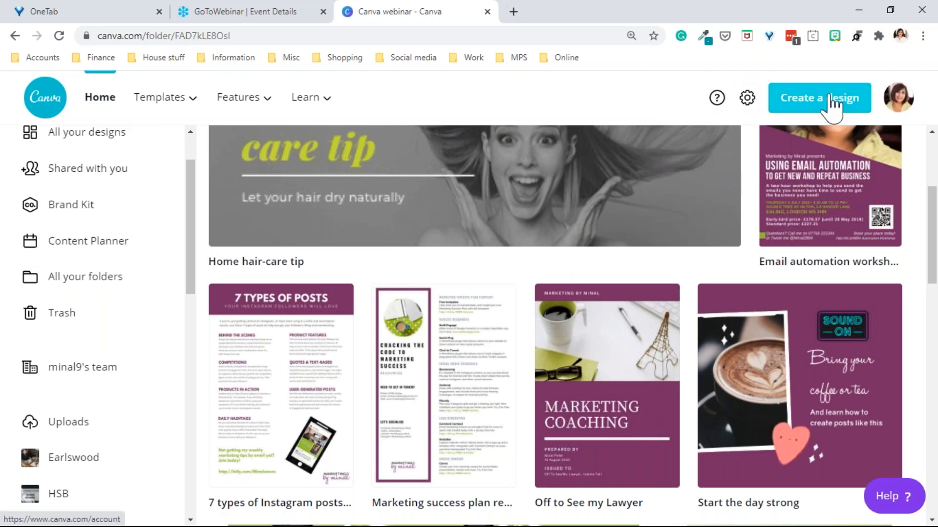
- Create a new Facebook Post design and browse all of its recently used templates to the end of the list
left_click(832, 105)
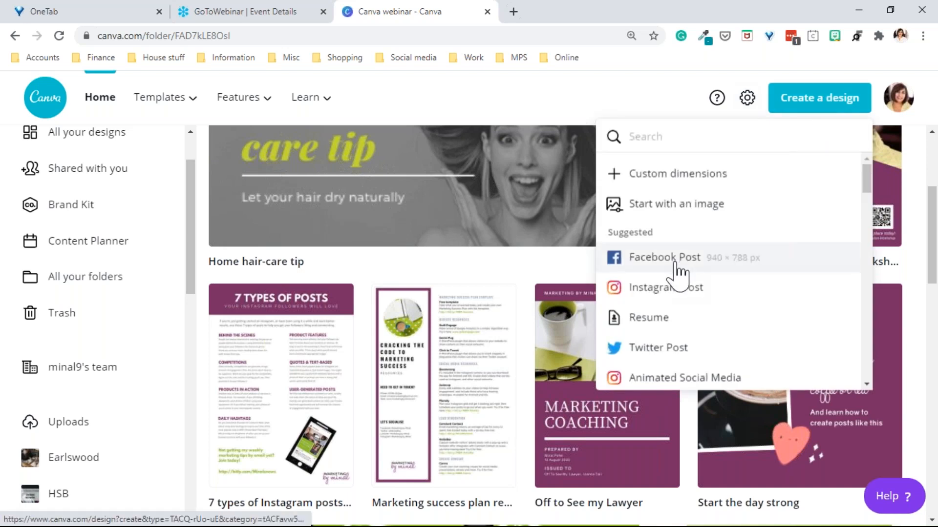
left_click(674, 266)
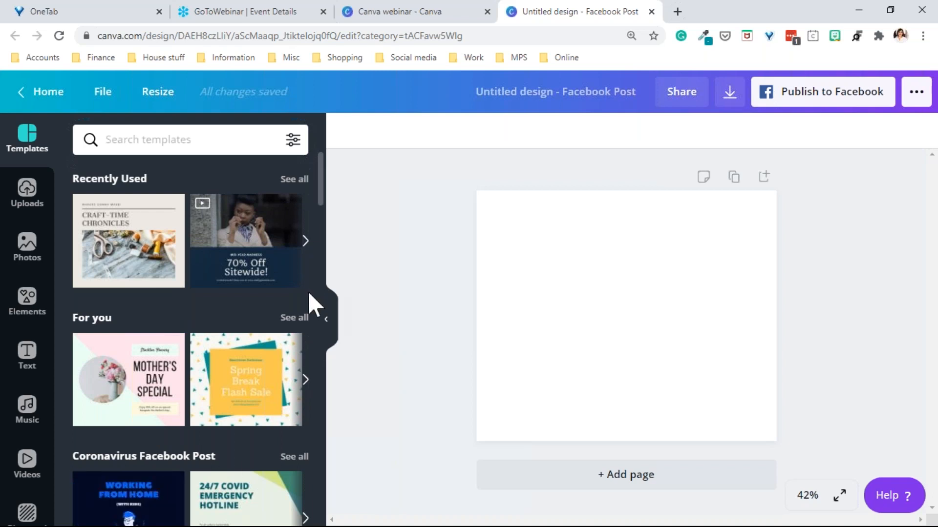
left_click(302, 182)
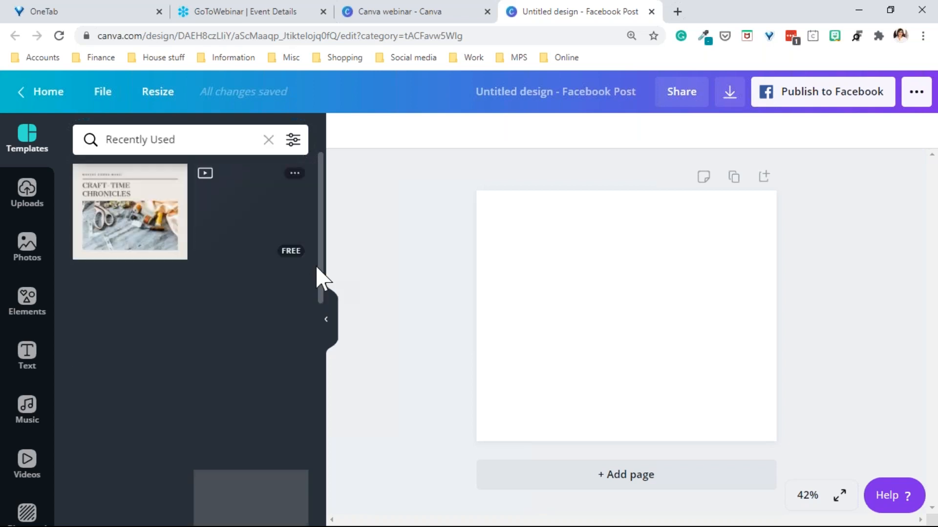
scroll(314, 284, "down", 7)
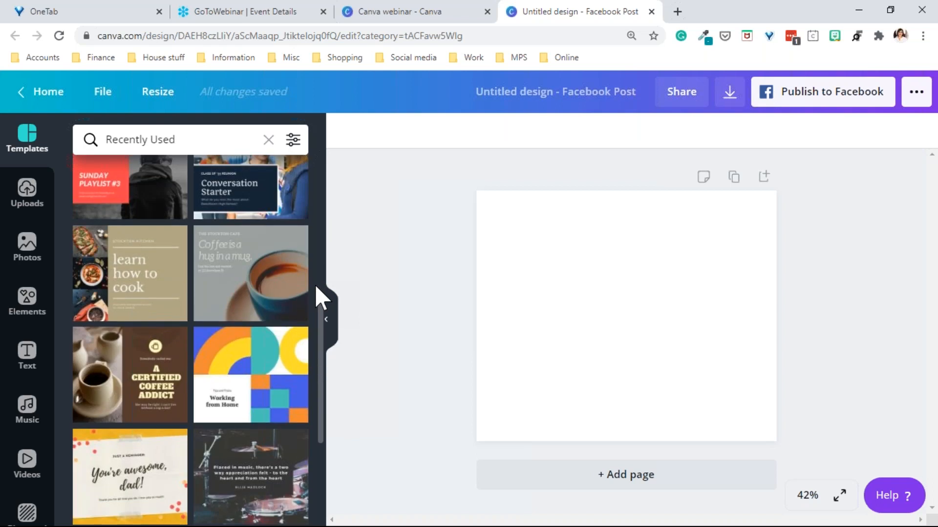
scroll(315, 285, "down", 10)
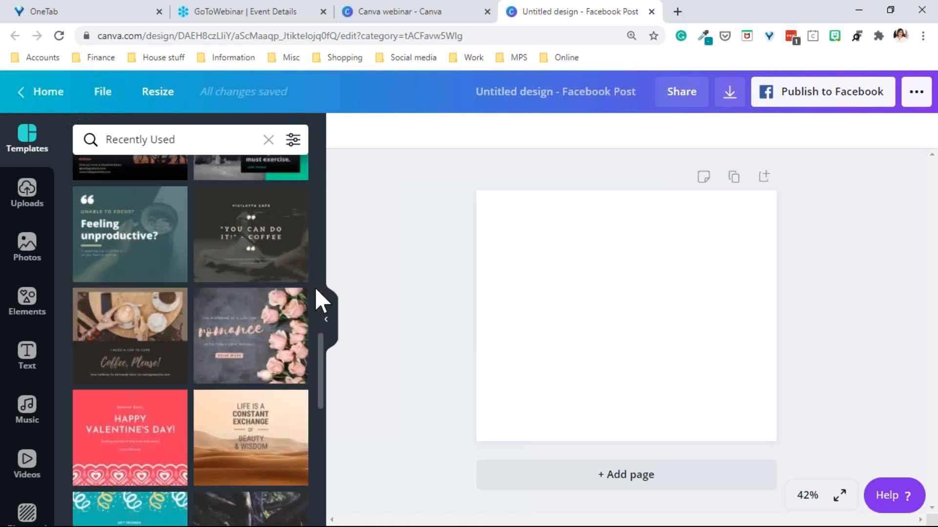
scroll(314, 285, "down", 7)
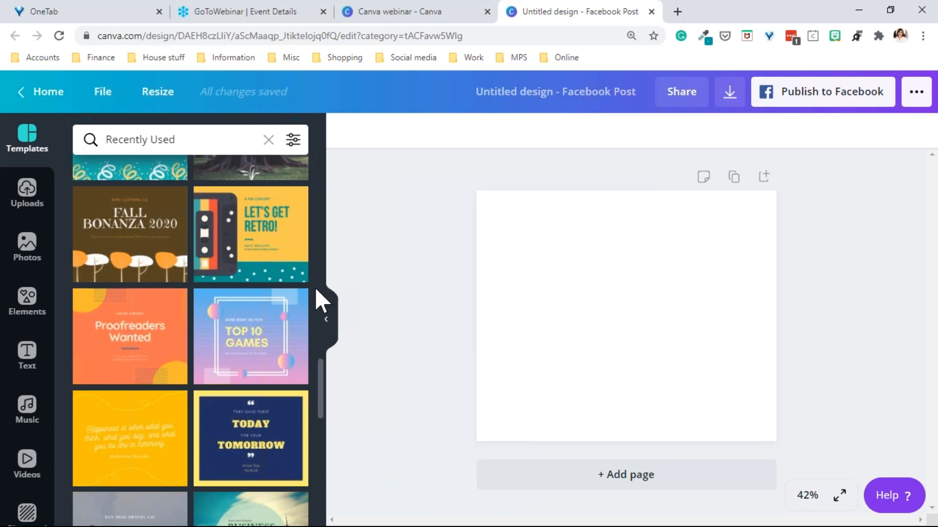
scroll(314, 286, "down", 3)
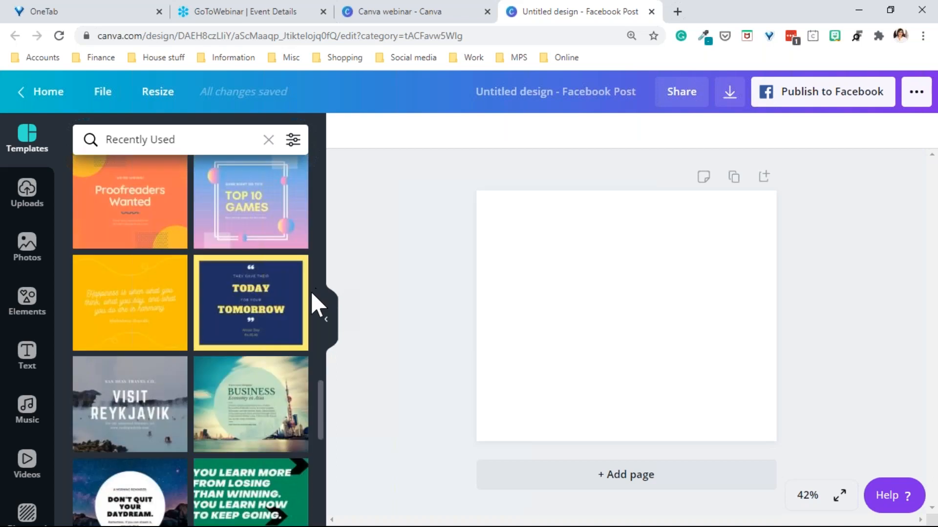
scroll(314, 293, "down", 8)
scroll(315, 292, "down", 3)
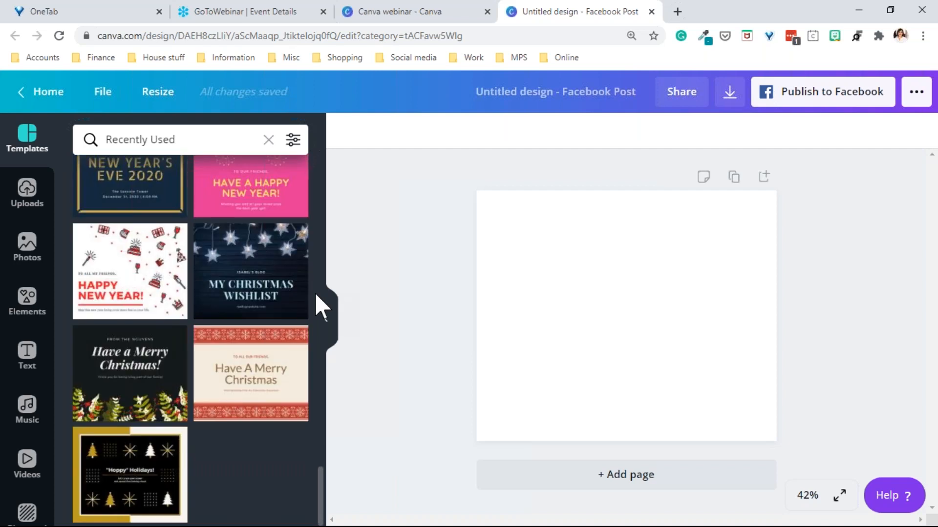
- Leave the recently used templates and browse the Facebook Post template categories, from Coronavirus and Newsroom to Sale, Halloween, Birthday, Summer and Spring
scroll(314, 292, "up", 20)
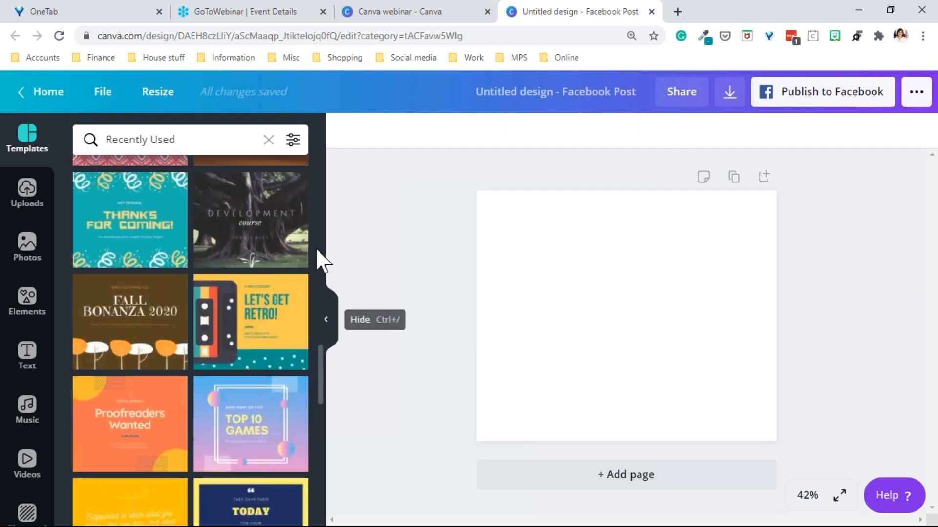
left_click(268, 140)
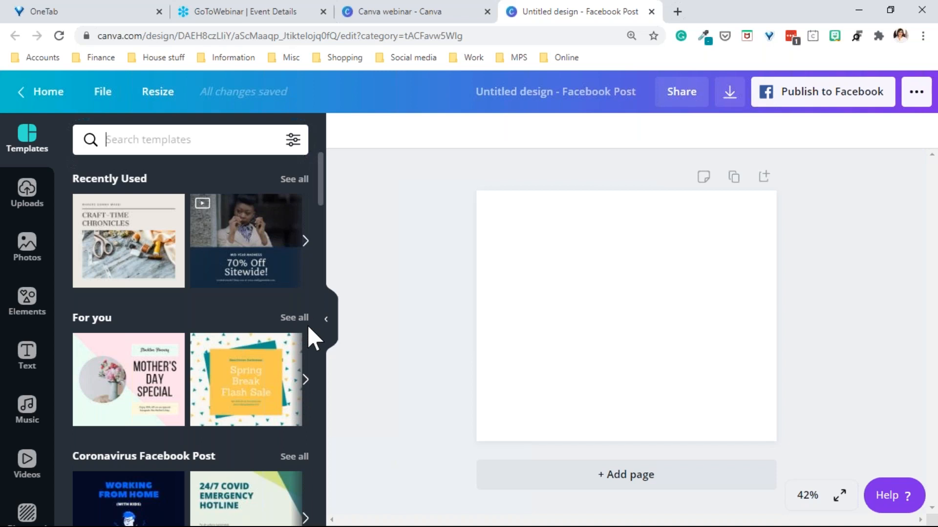
scroll(308, 327, "down", 4)
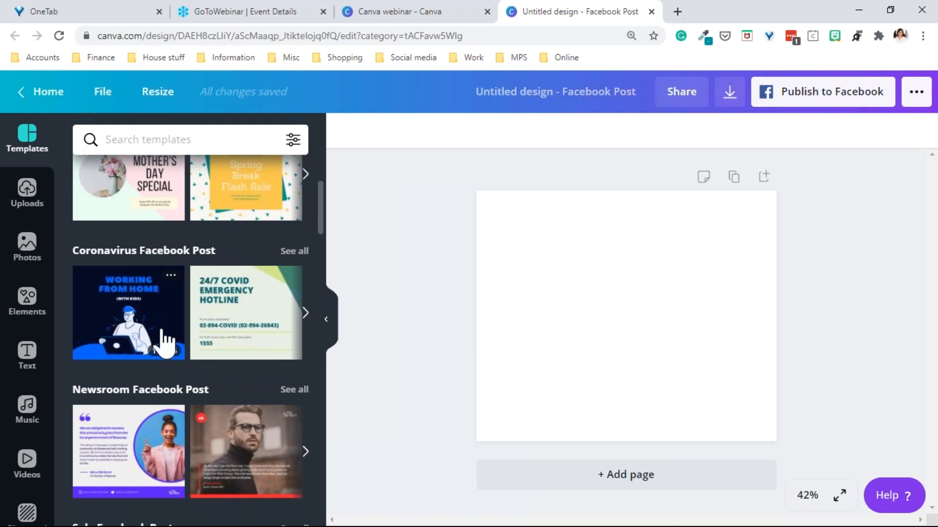
scroll(260, 368, "down", 4)
scroll(186, 313, "down", 1)
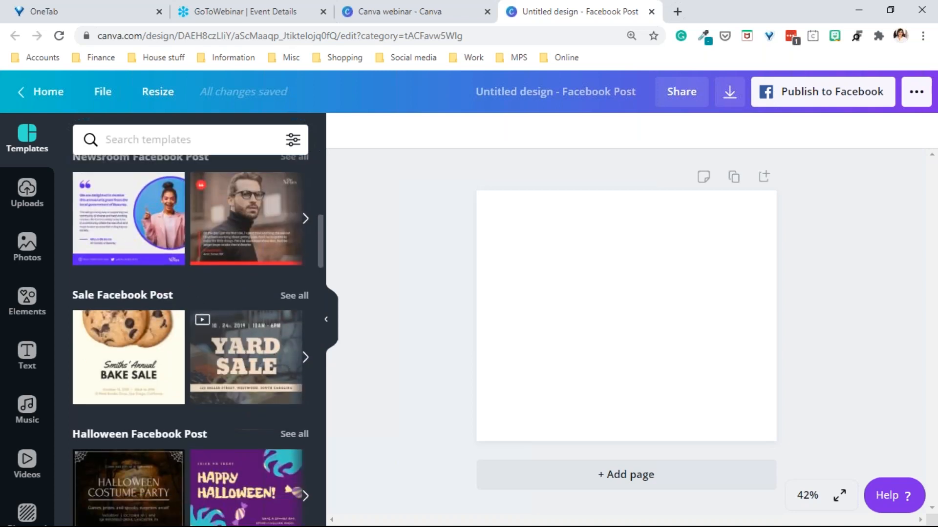
scroll(177, 312, "down", 2)
scroll(177, 312, "down", 3)
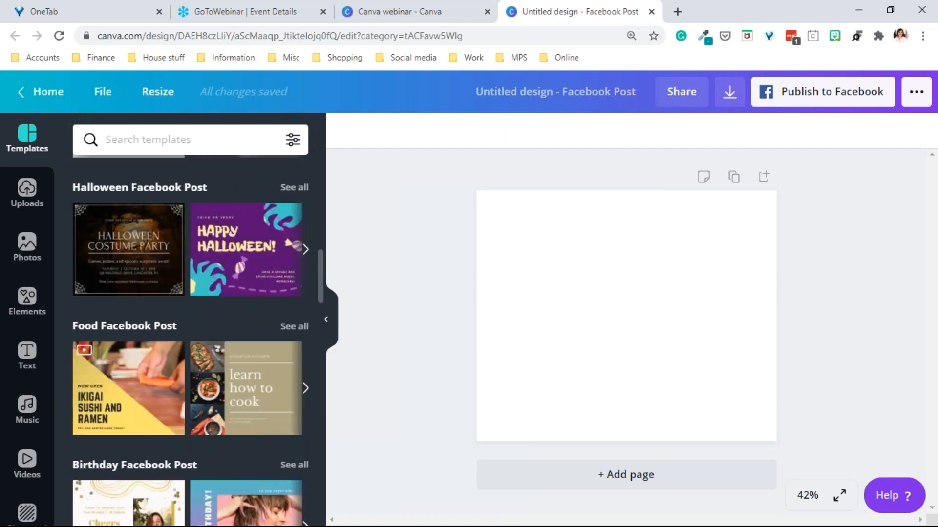
scroll(232, 332, "down", 3)
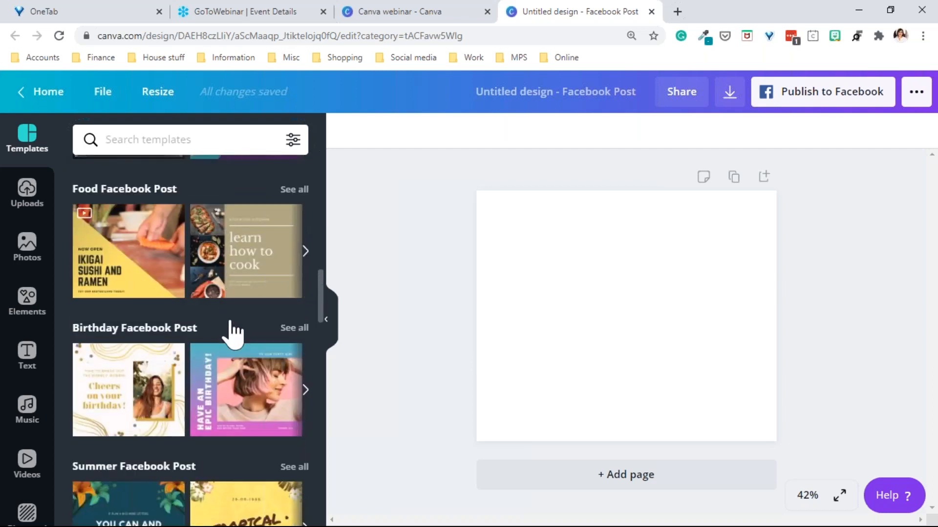
scroll(235, 335, "down", 1)
scroll(235, 336, "down", 5)
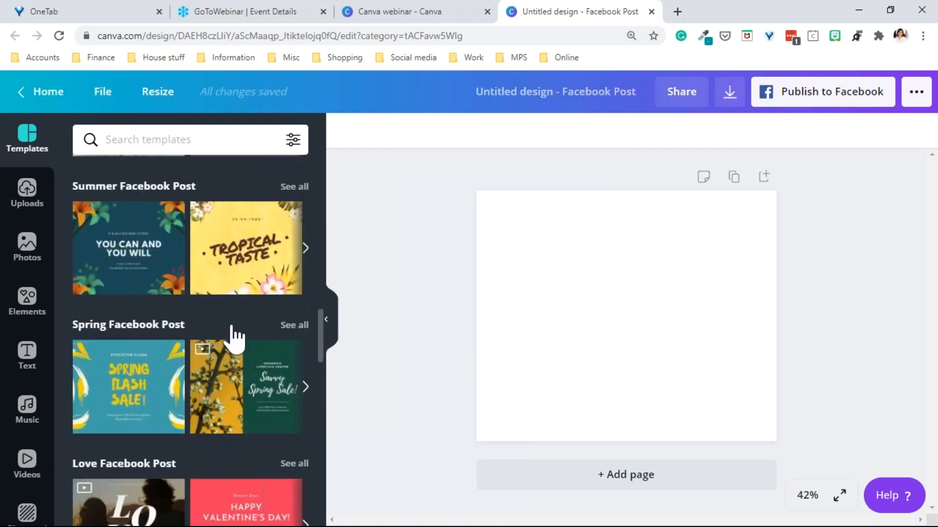
scroll(234, 335, "up", 3)
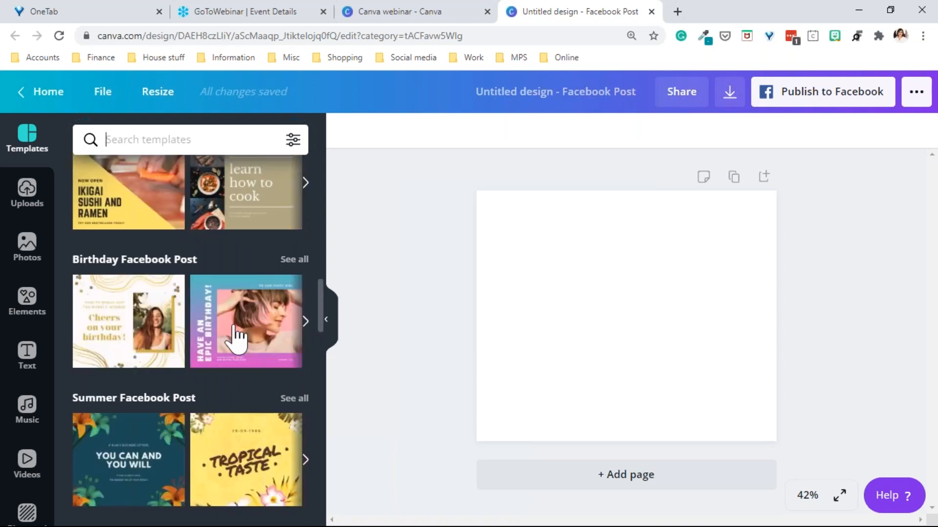
scroll(238, 335, "down", 10)
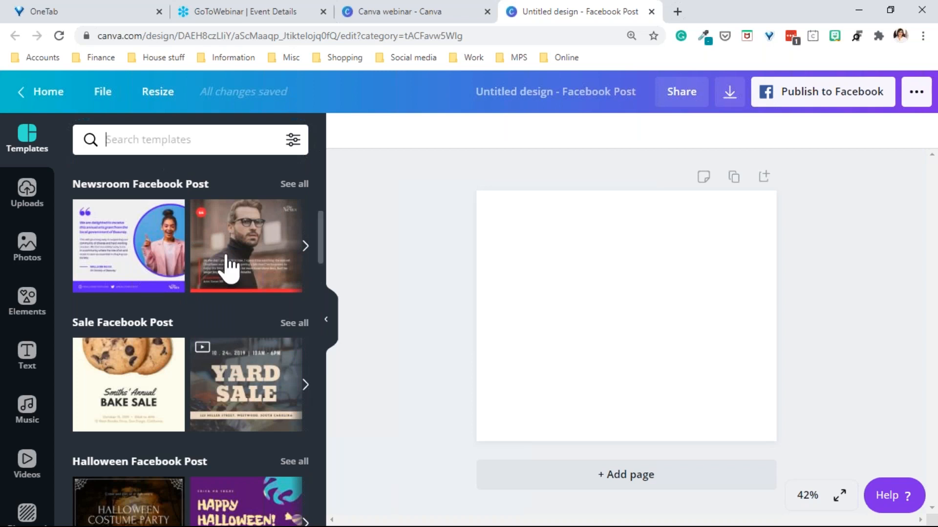
scroll(159, 327, "up", 2)
scroll(159, 327, "down", 3)
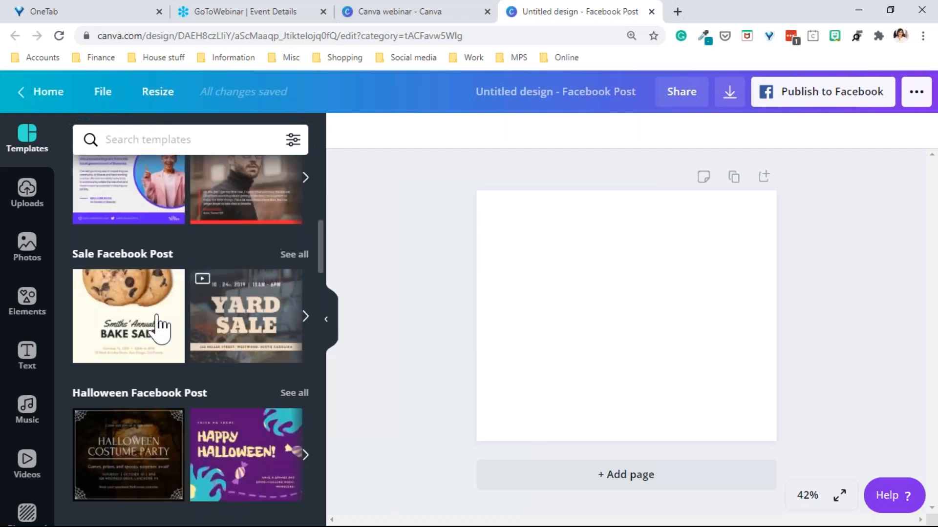
scroll(159, 325, "up", 8)
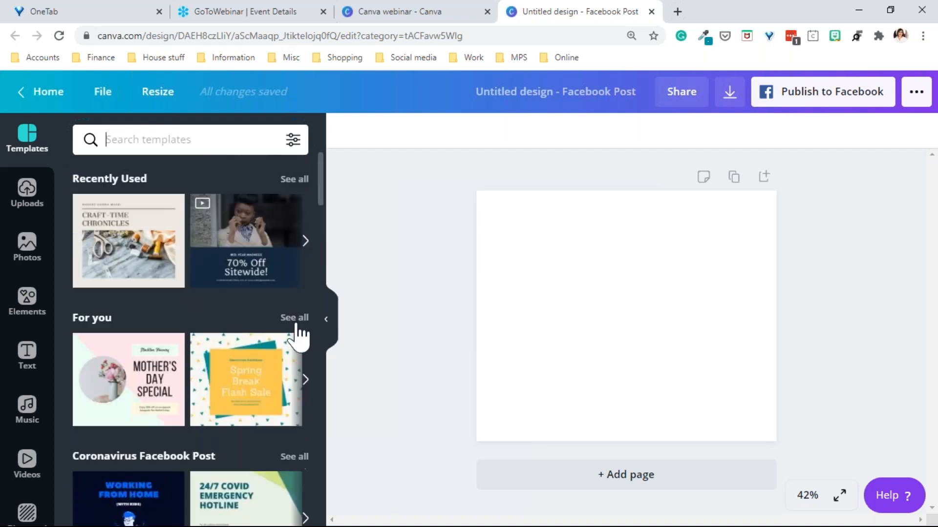
- Show all For you templates, apply the "You're awesome, dad!" template to the blank page and undo it
left_click(295, 318)
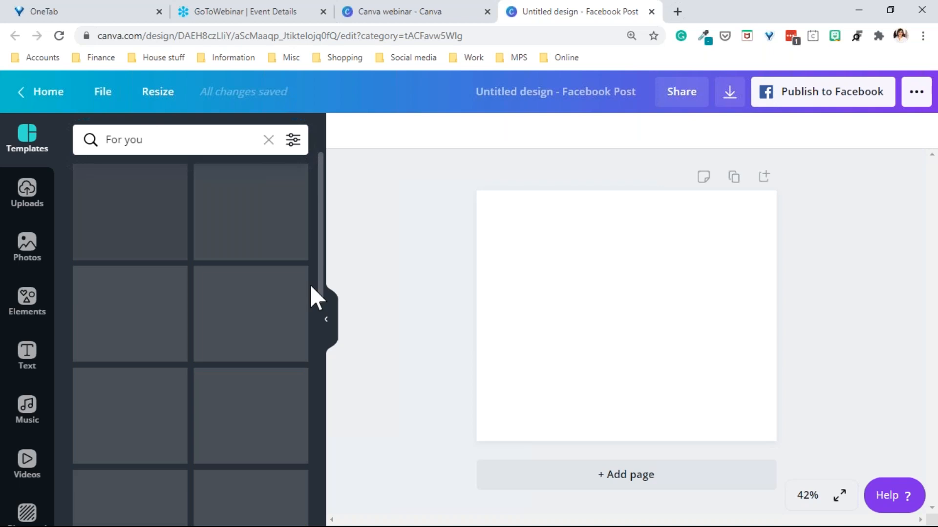
scroll(309, 320, "down", 3)
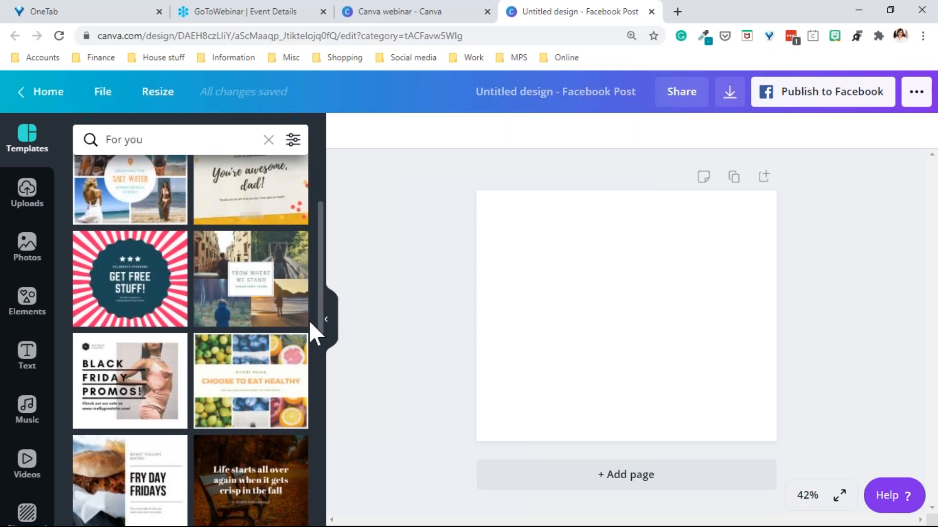
scroll(308, 321, "up", 3)
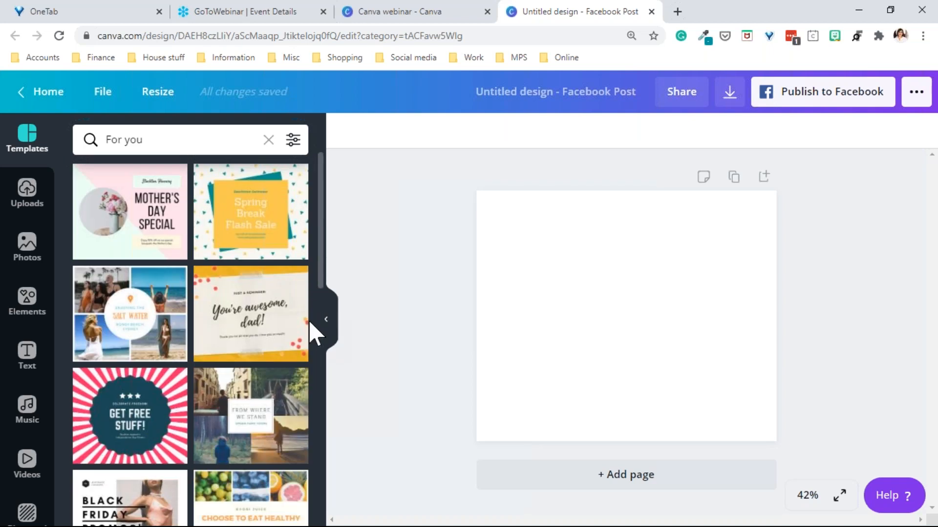
left_click(243, 301)
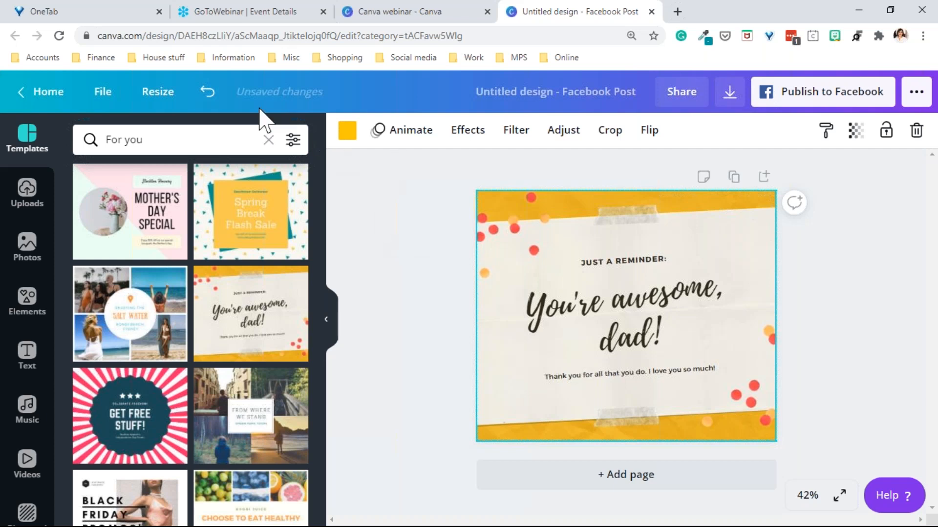
left_click(207, 91)
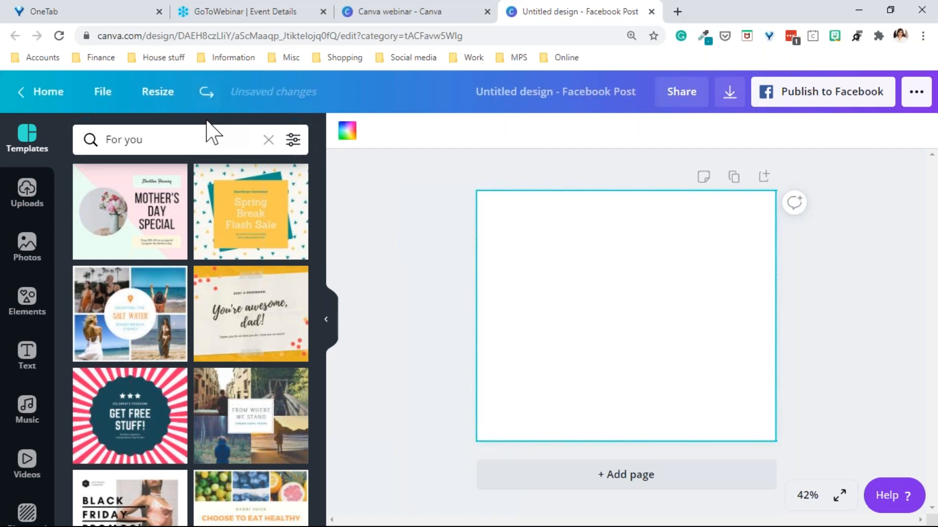
- Apply the Holiday Apparel Sale template from the recently used templates and set its background to the purple of the Marketing by Minal palette
scroll(256, 340, "down", 4)
scroll(257, 342, "down", 10)
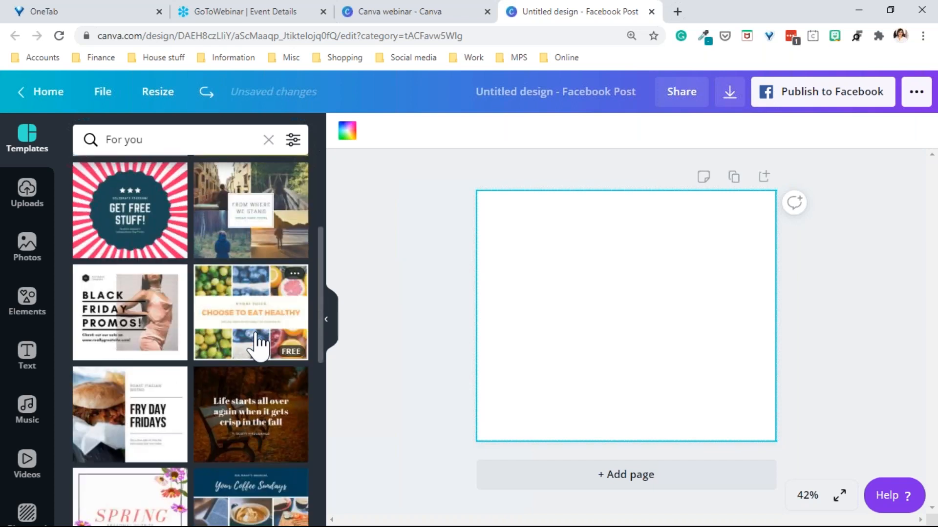
scroll(258, 344, "down", 1)
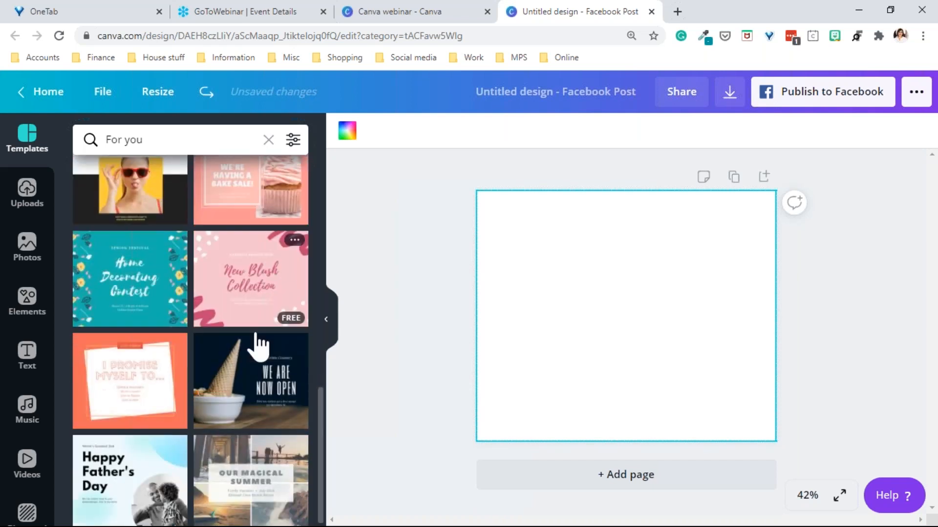
left_click(268, 140)
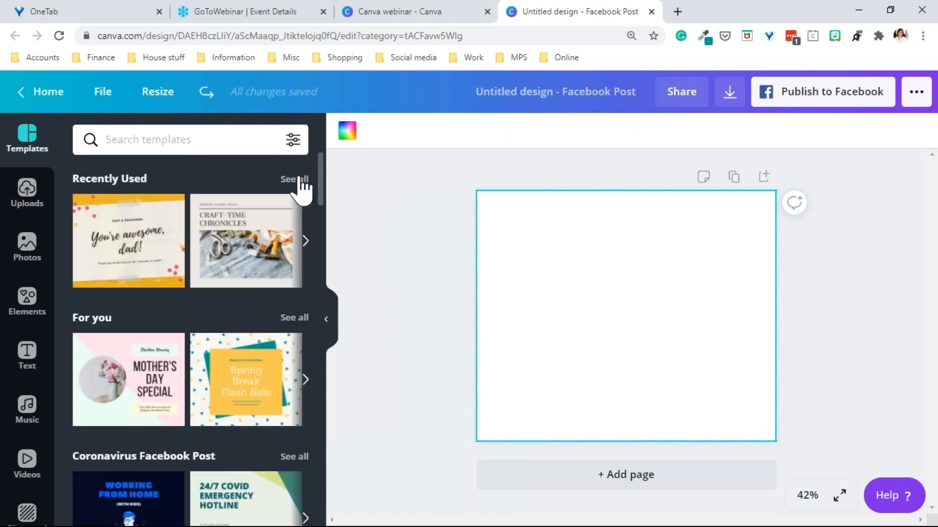
left_click(299, 180)
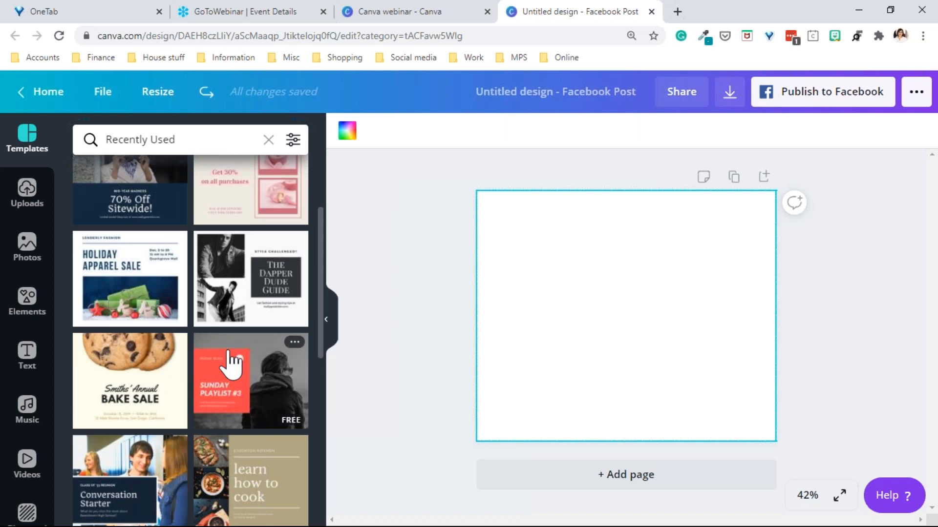
left_click(139, 269)
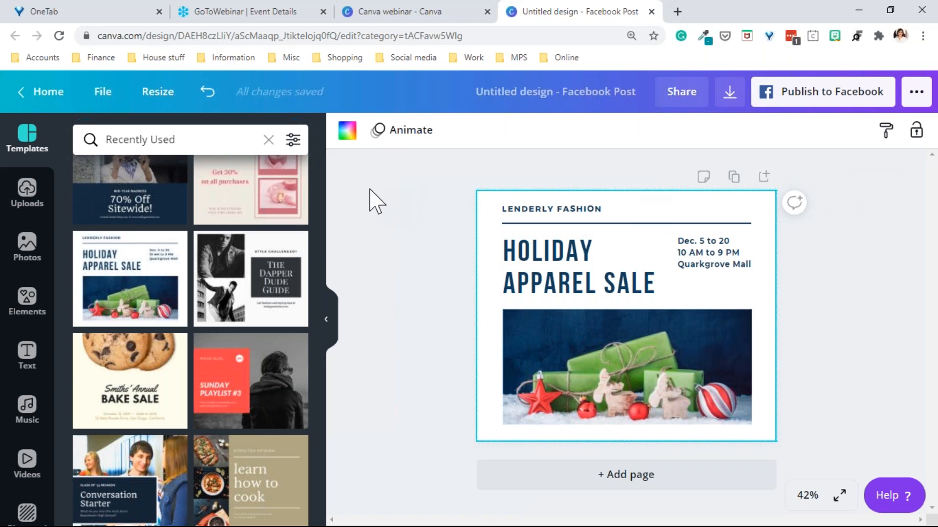
left_click(347, 140)
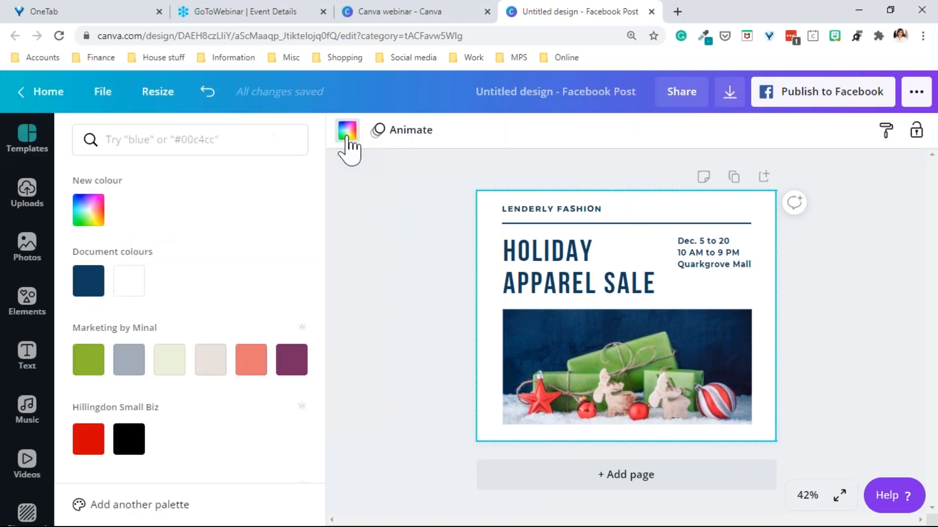
left_click(292, 364)
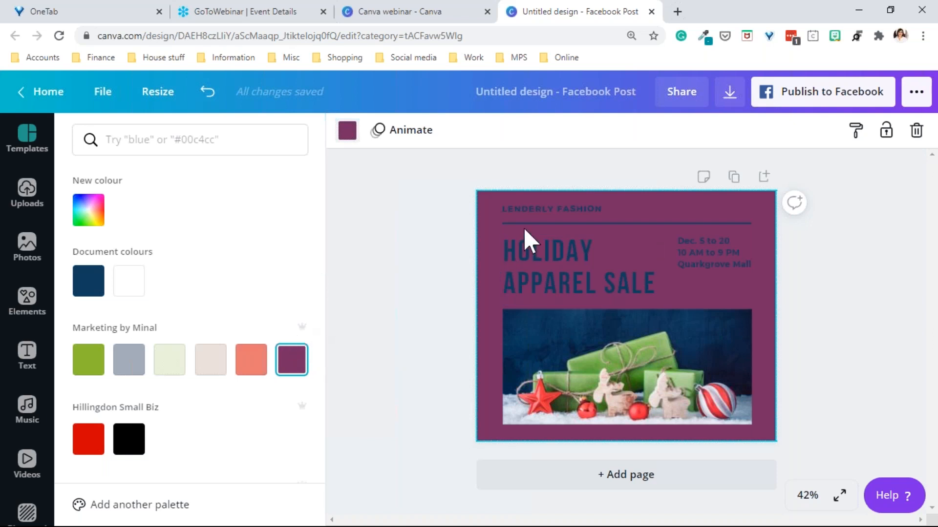
- Recolour the Holiday Apparel Sale heading white from The Hairdressers palette and apply the change to all matching navy text
left_click(511, 271)
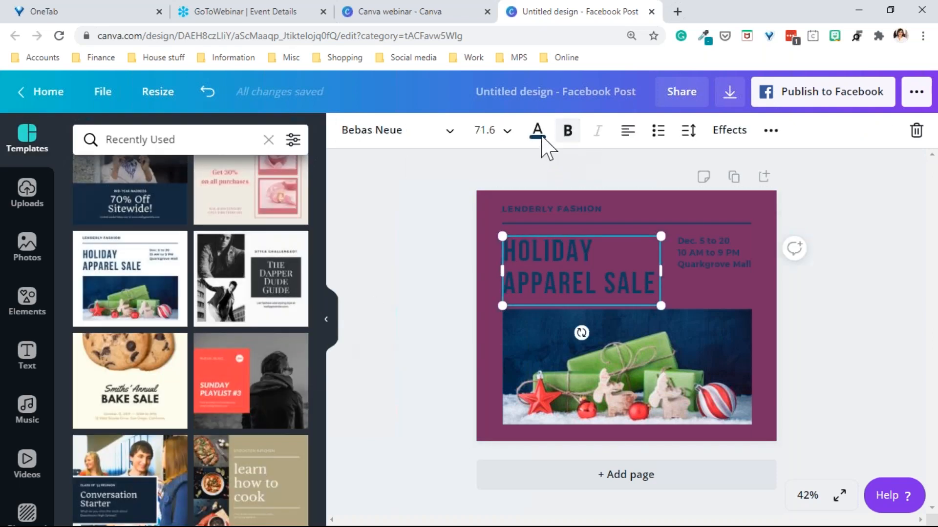
left_click(537, 137)
scroll(193, 414, "down", 4)
scroll(192, 415, "down", 5)
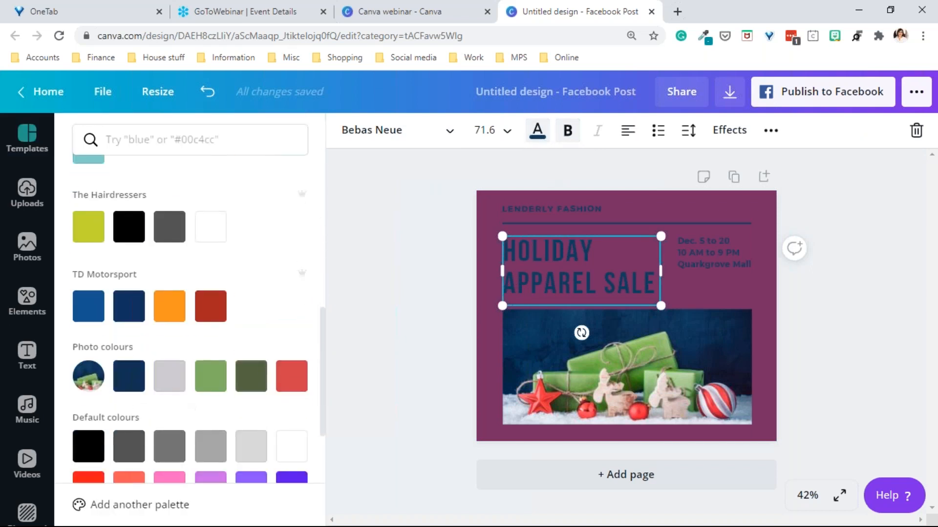
left_click(213, 243)
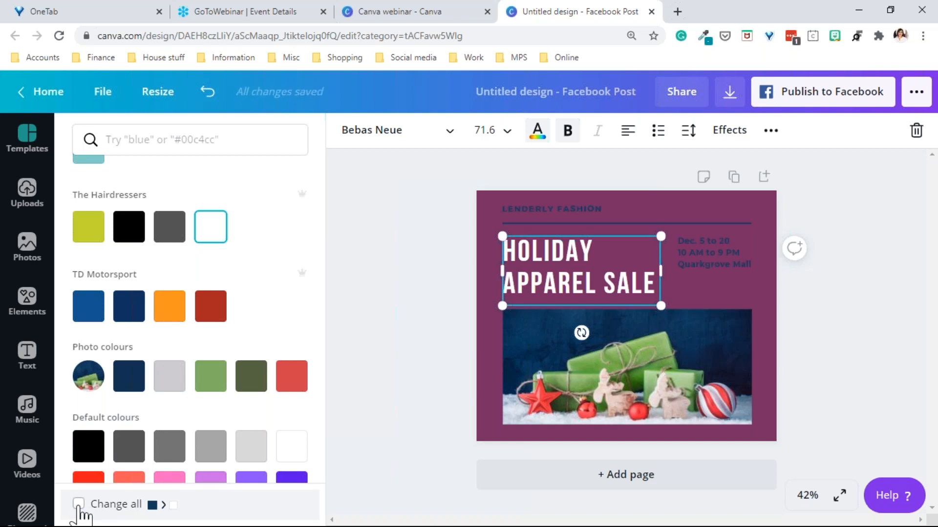
left_click(79, 504)
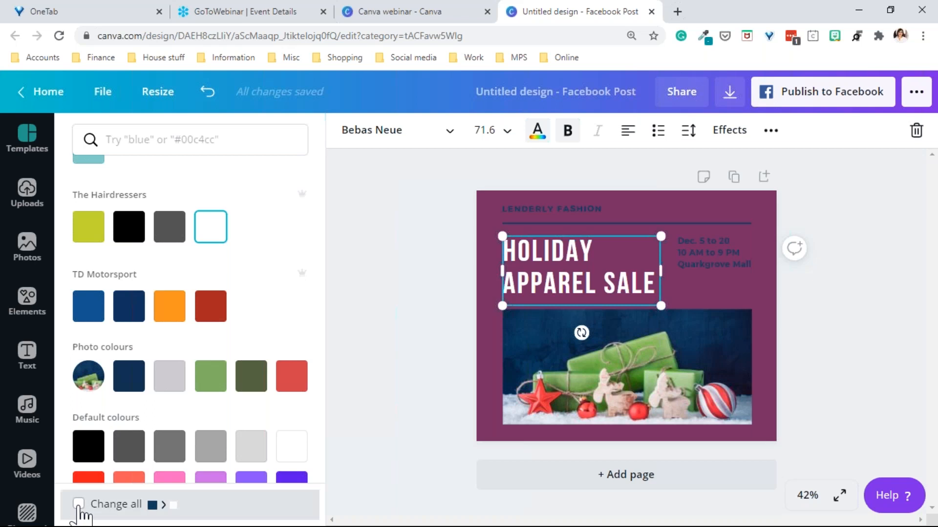
left_click(400, 334)
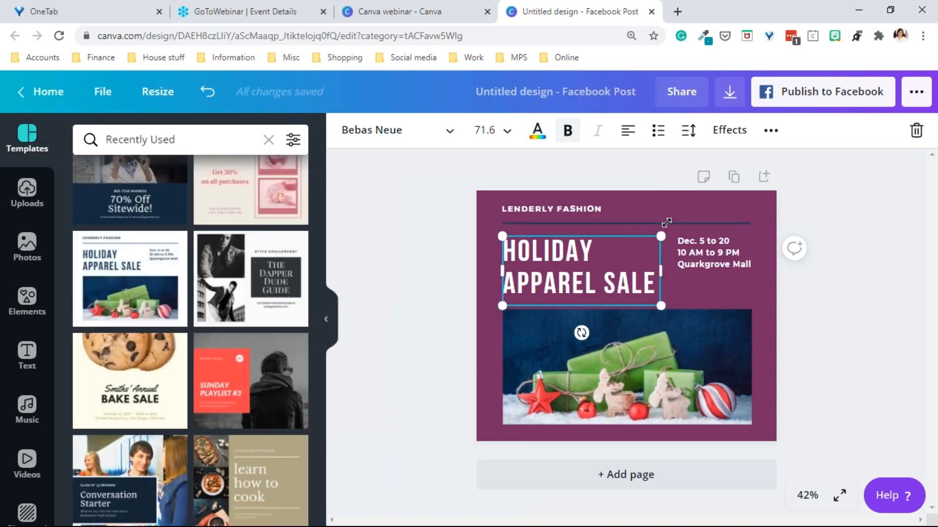
- Change the divider line beneath the Lenderly Fashion text to white #ffffff and deselect it
left_click(743, 223)
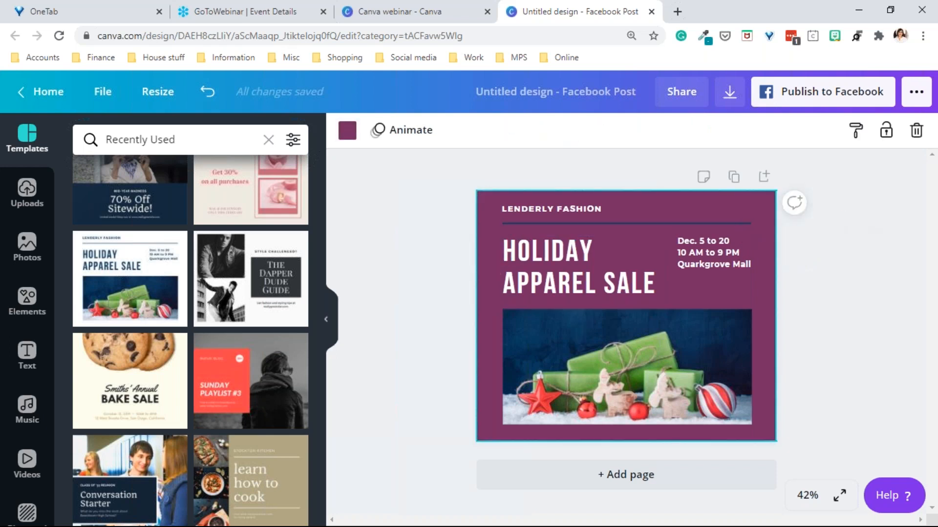
left_click(739, 222)
left_click(348, 131)
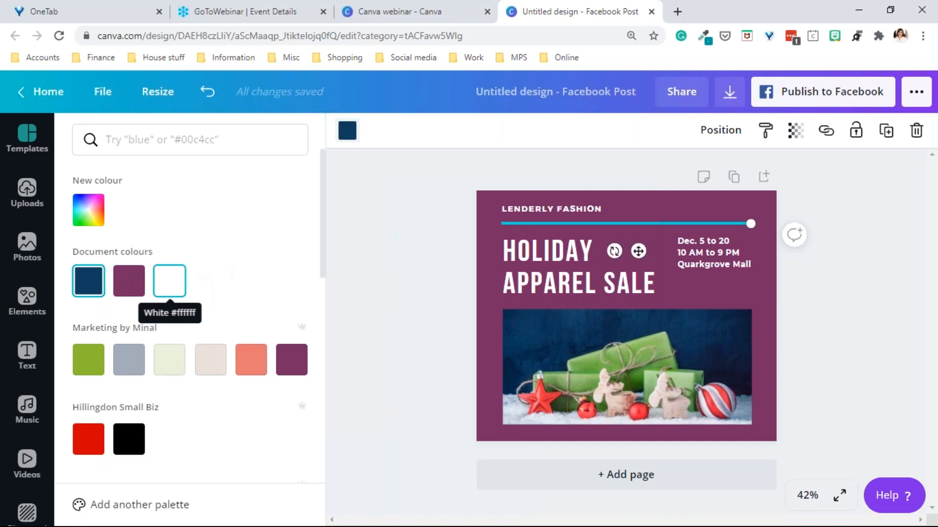
left_click(390, 266)
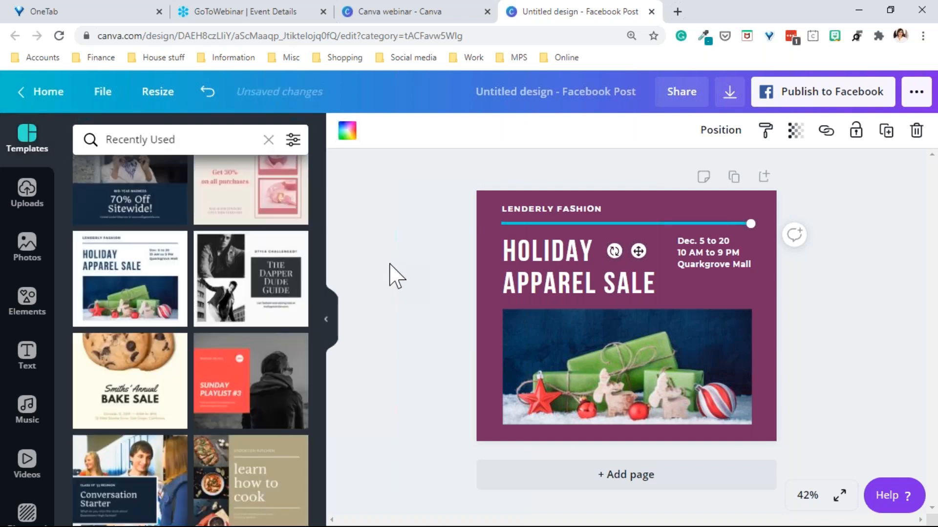
left_click(390, 266)
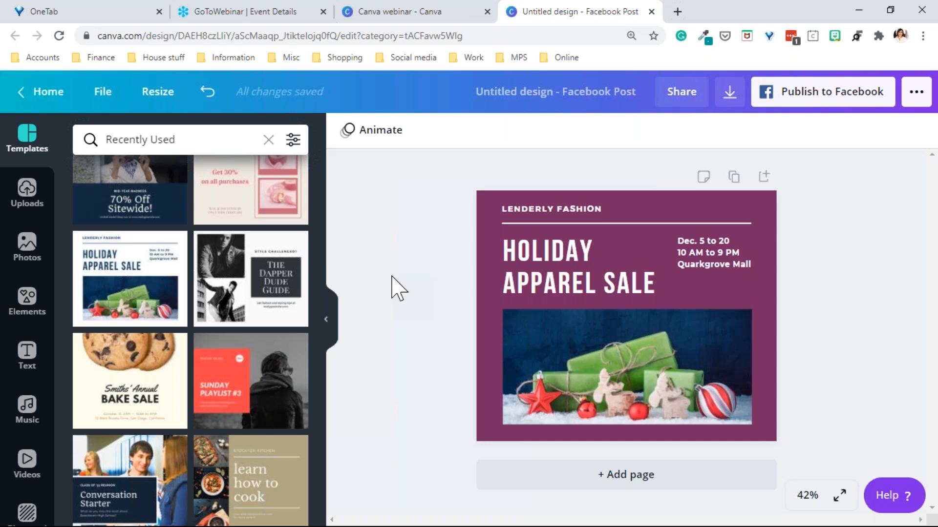
- Replace the Holiday Apparel Sale heading with "CHRISTMAS MARKETING 101"
left_click(544, 263)
double_click(542, 258)
key("ctrl+a")
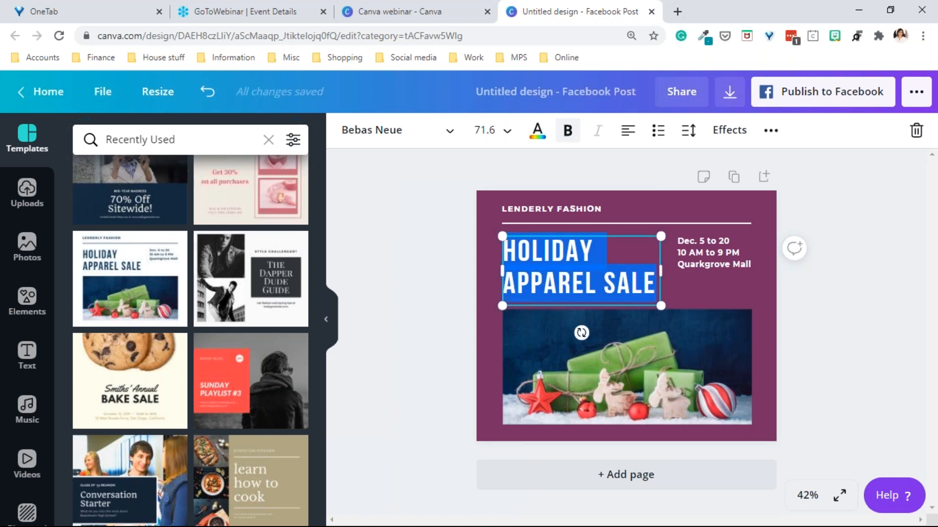
type("CHRIST")
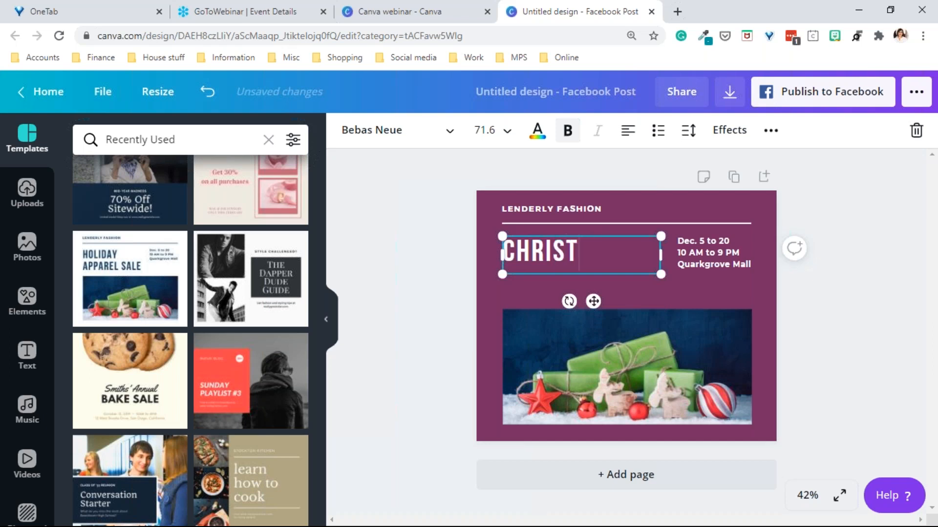
type("MAS MA")
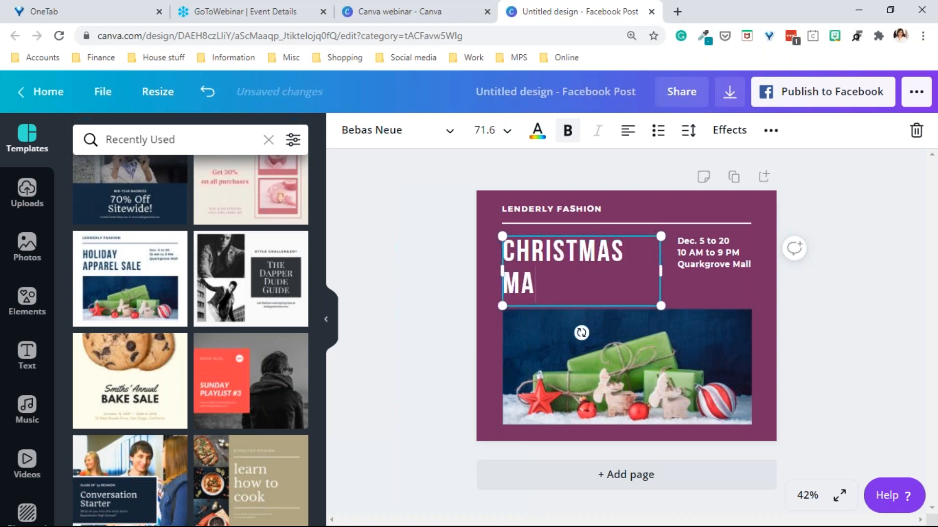
type("RKETING 1010")
key("BackSpace")
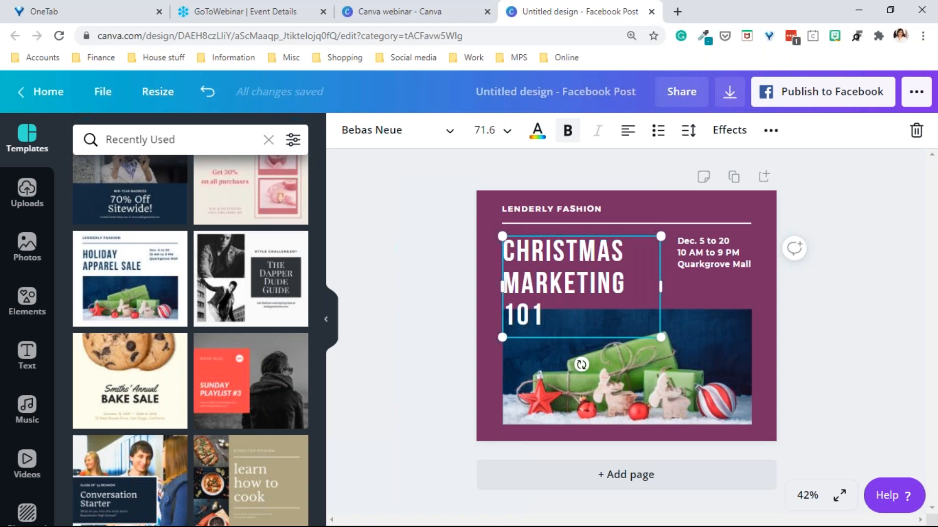
- Set the Christmas Marketing 101 heading's font size to 64 and deselect it
left_click(507, 141)
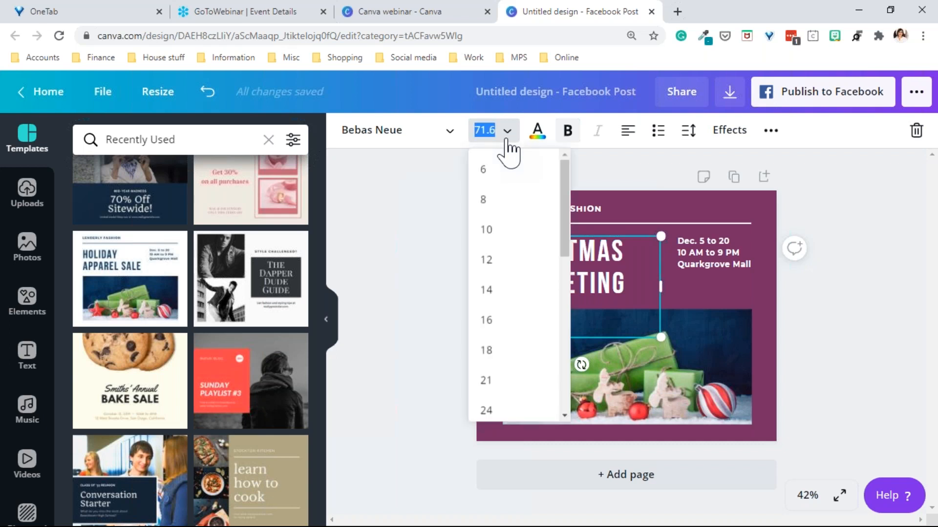
scroll(530, 329, "down", 5)
scroll(528, 323, "down", 3)
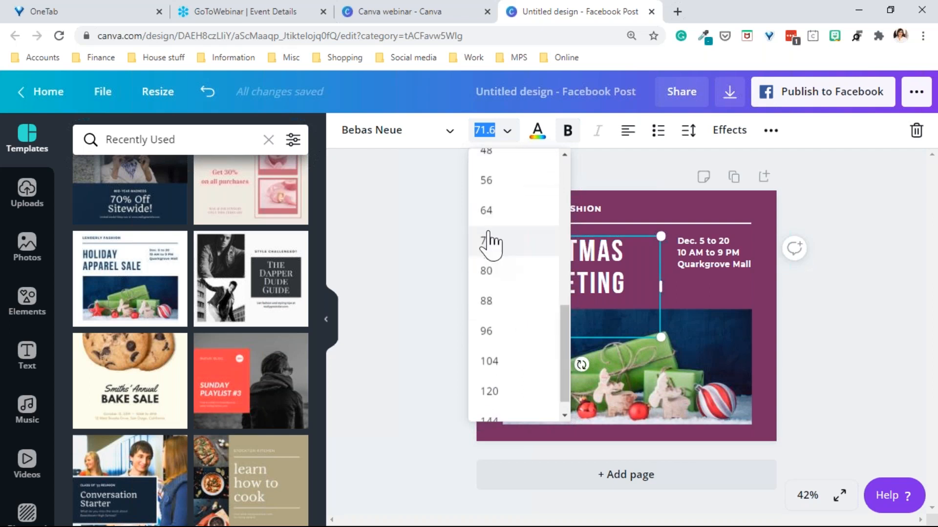
left_click(486, 211)
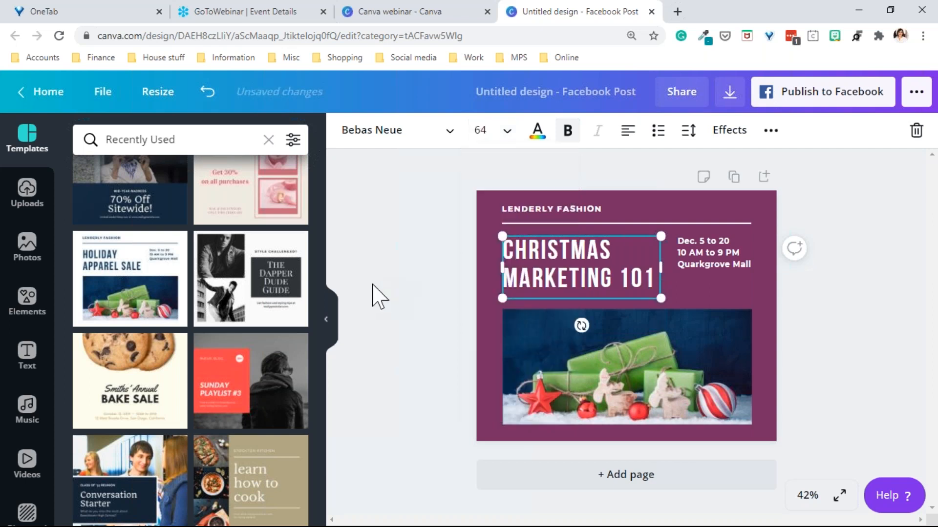
left_click(410, 294)
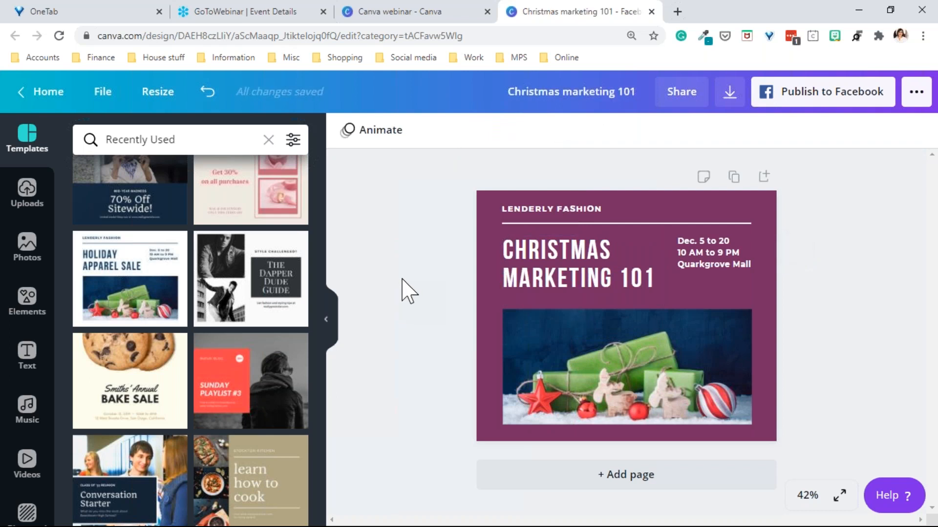
- Replace the Lenderly Fashion text above the divider line with "WEBINAR"
left_click(518, 209)
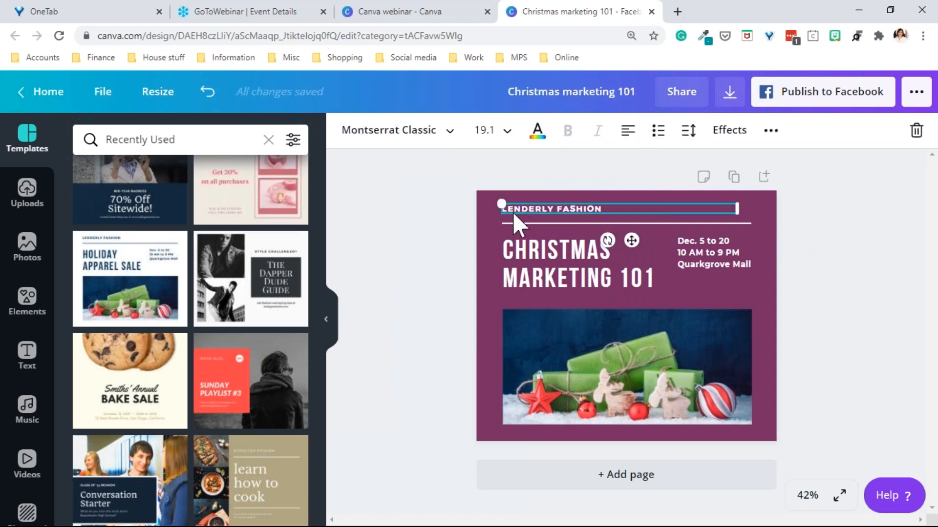
left_click(608, 204)
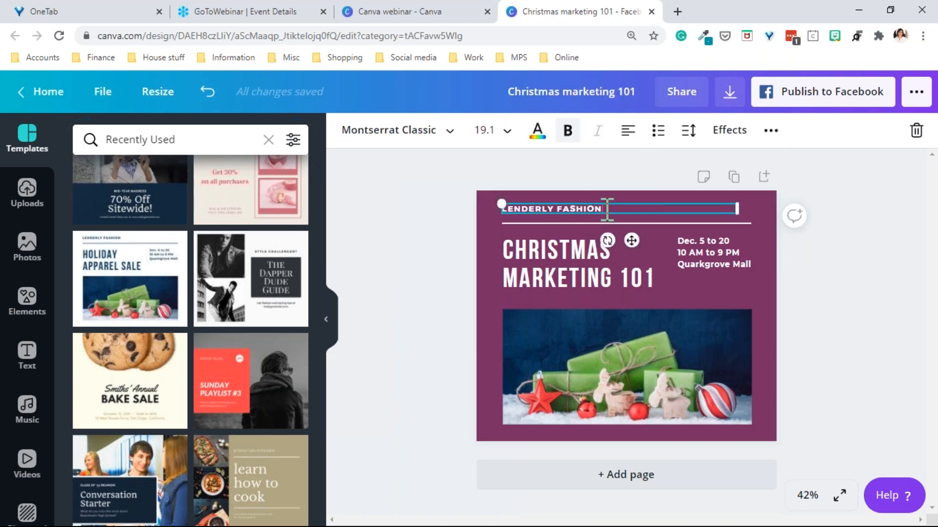
triple_click(606, 211)
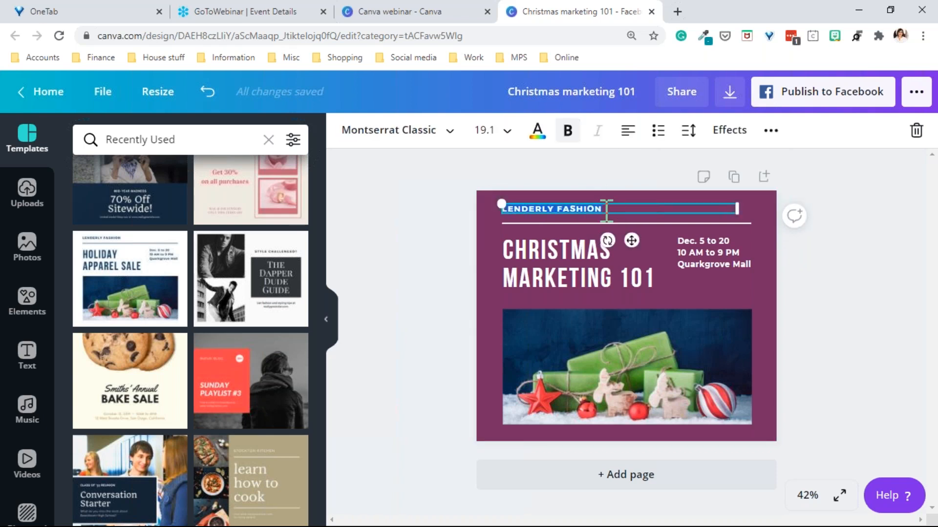
type("WEBINAR")
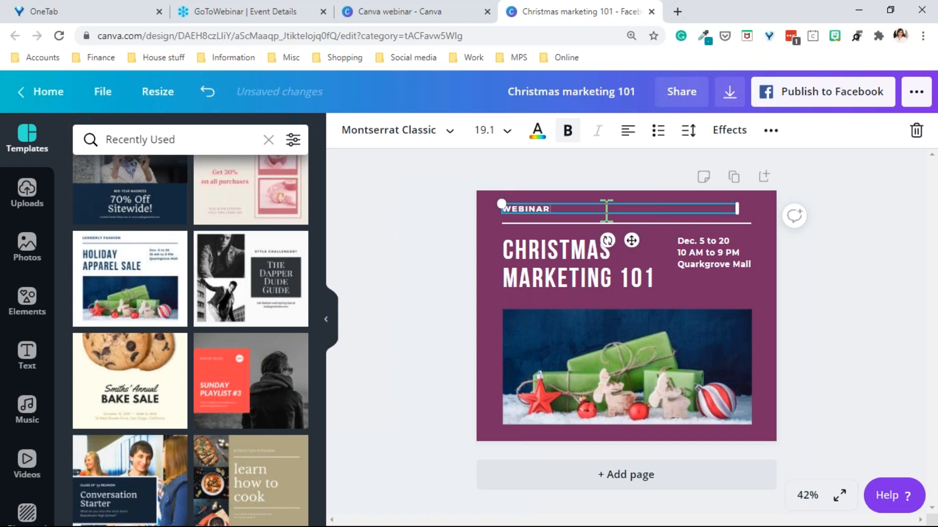
- Replace the event details beside the heading with the lines "14 October", "10.30-11.30 am" and "Online", and deselect the text
left_click(687, 242)
left_click(688, 242)
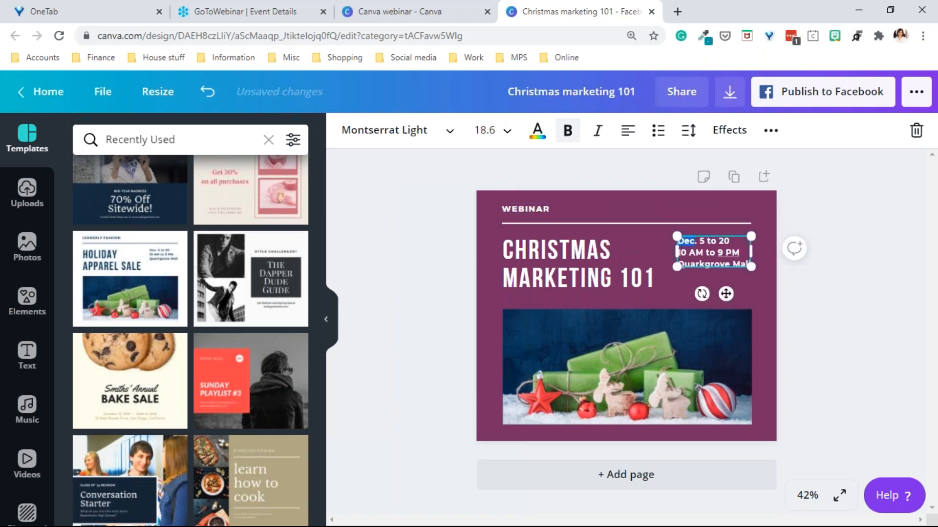
triple_click(688, 244)
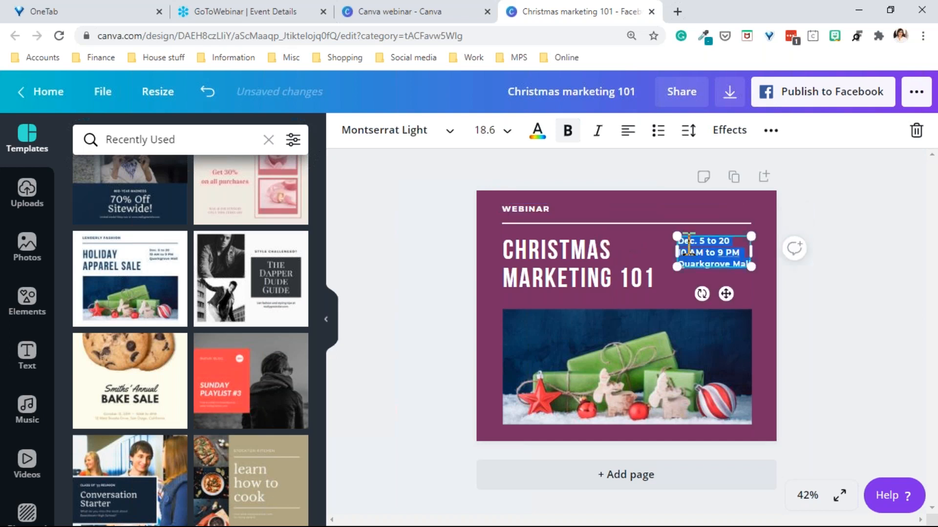
type("4")
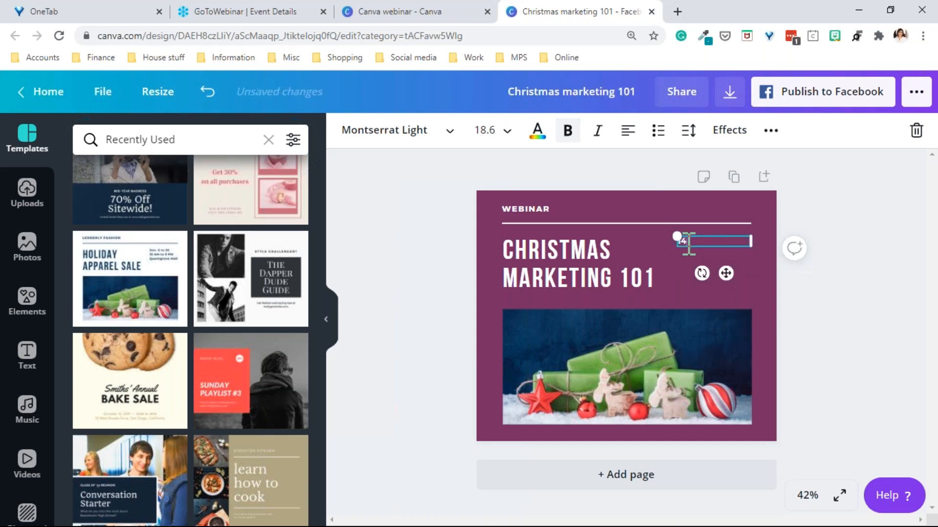
type(" October")
key("Return")
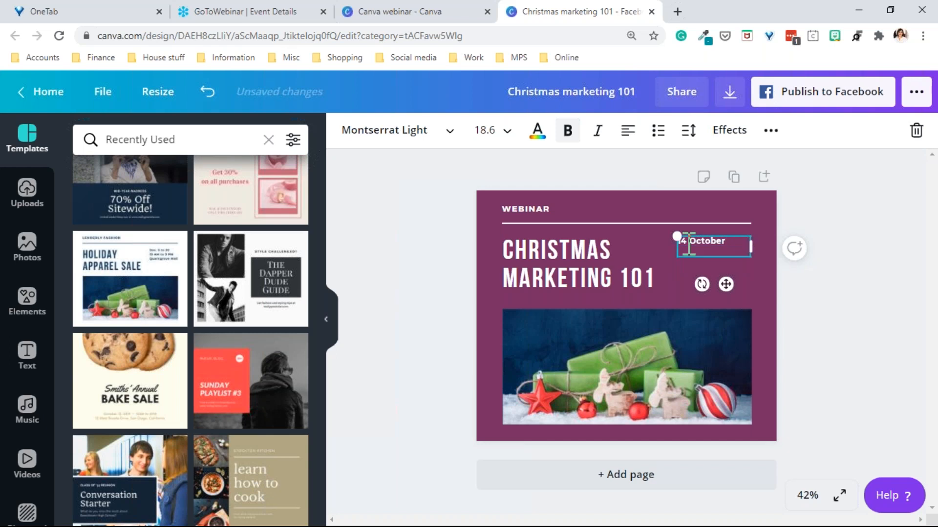
type("10:30")
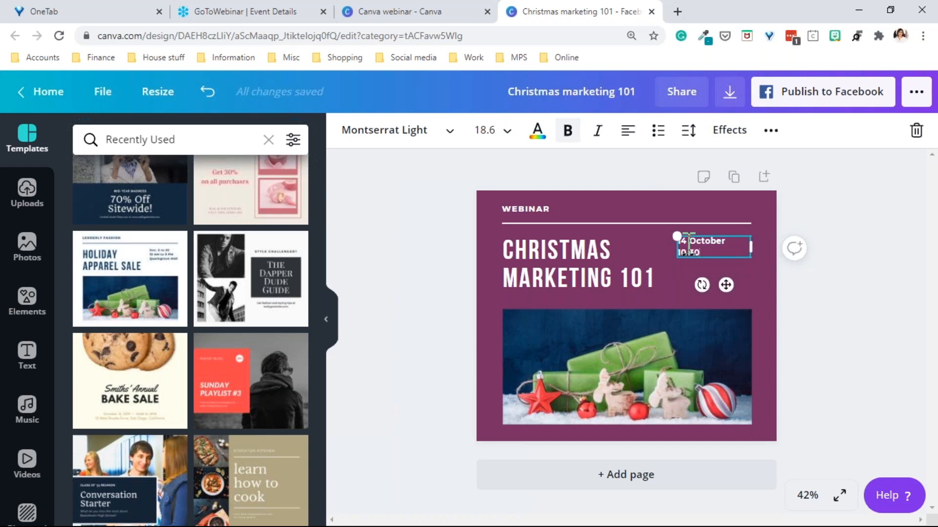
type("-11.30 am")
key("Return")
type("Online")
left_click(451, 278)
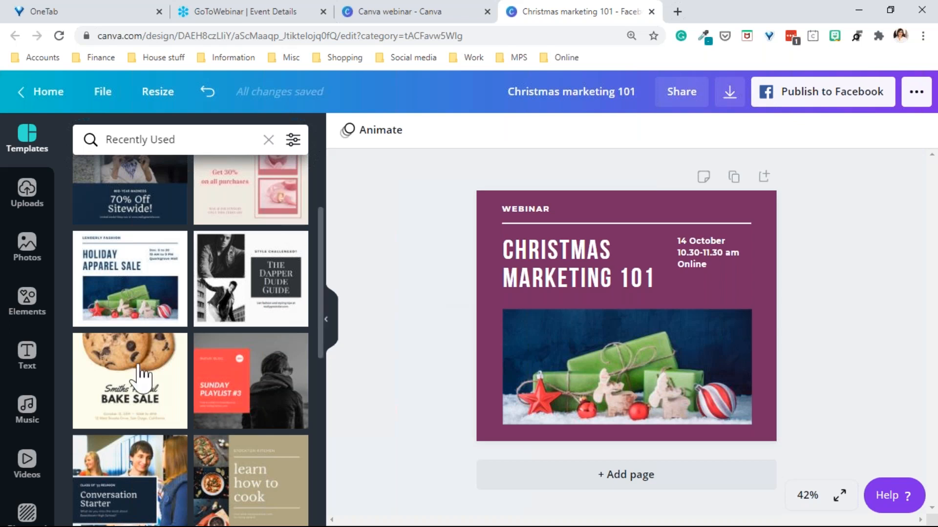
- Insert the white Marketing by Minal logo from the Logos folder, shrink it and place it in the photo's upper-right corner
scroll(14, 439, "down", 3)
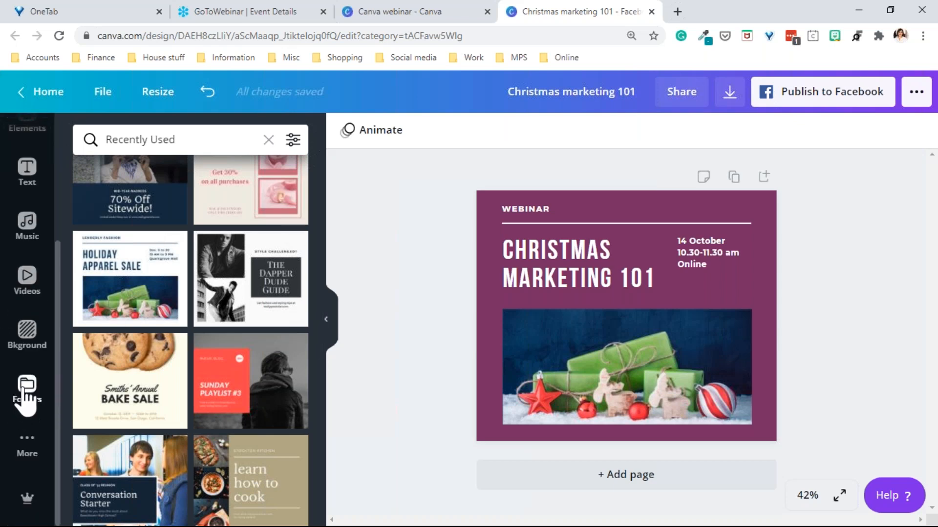
left_click(26, 391)
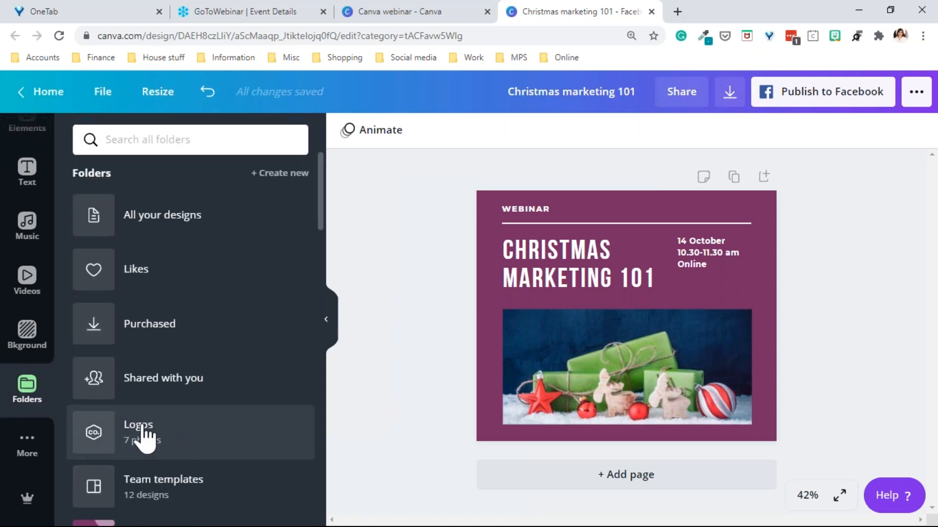
left_click(144, 433)
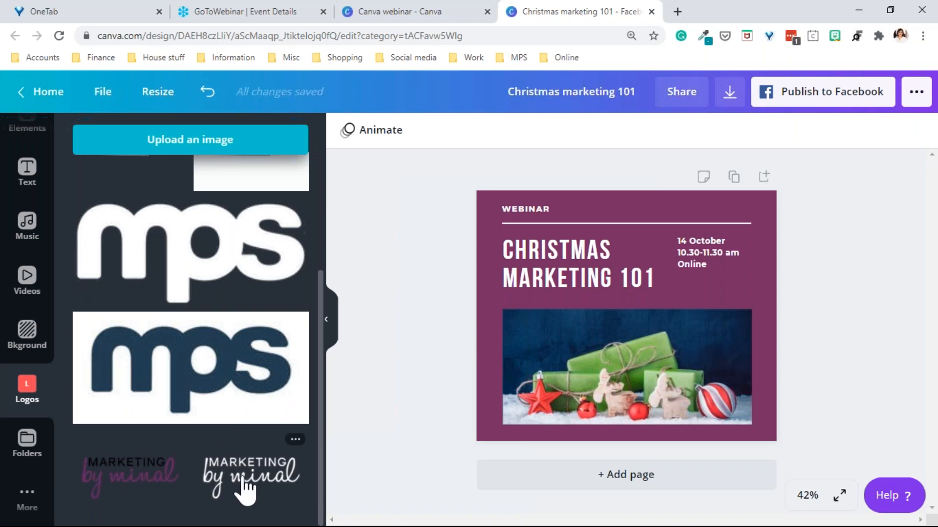
left_click(258, 474)
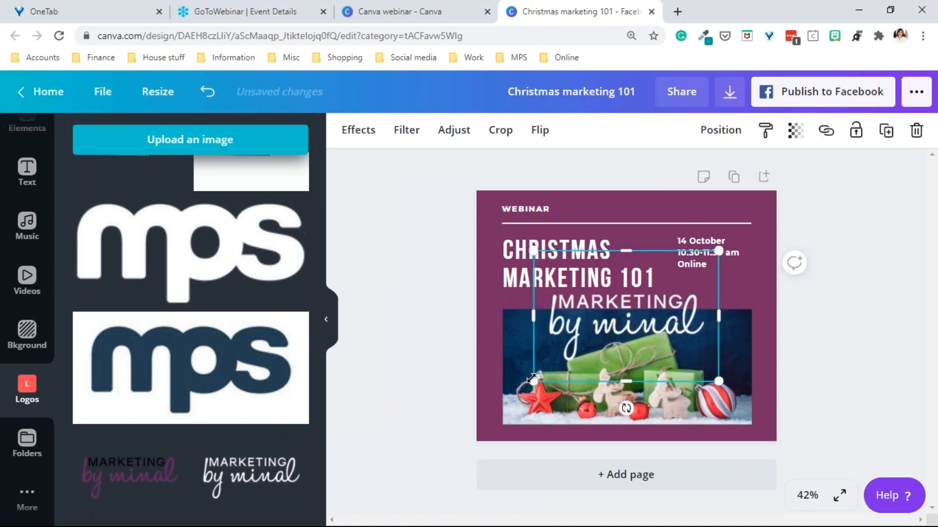
left_click_drag(533, 381, 736, 379)
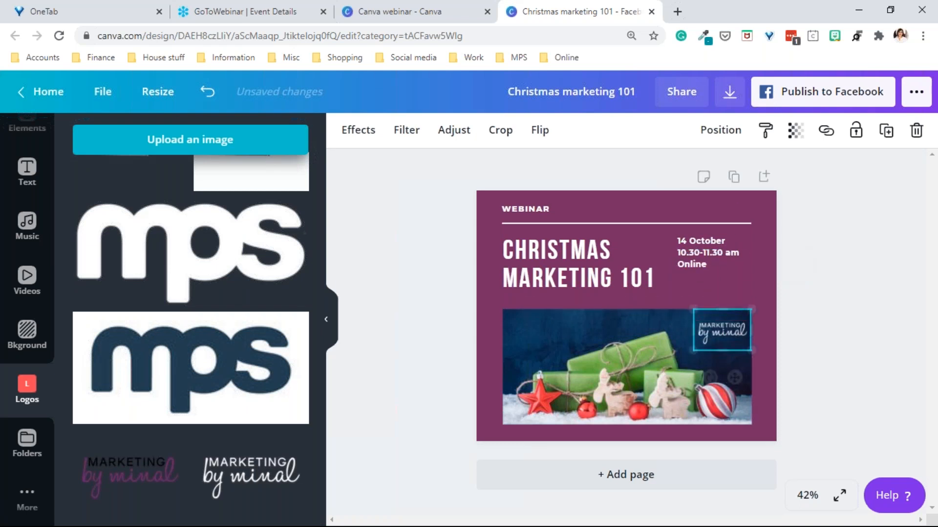
left_click(913, 347)
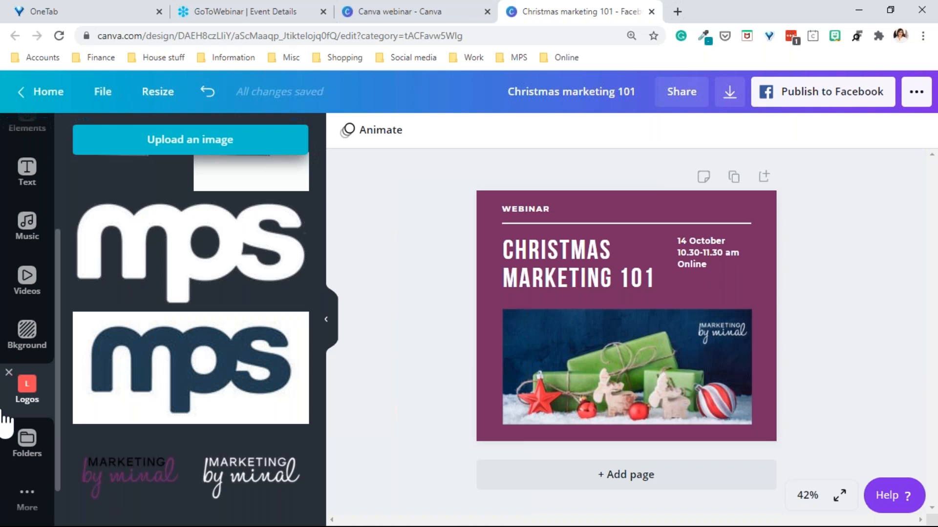
- Search the videos for "christimas" and replace the gifts photo with the 13.0s clip of a gold present on a Christmas tree
left_click(27, 288)
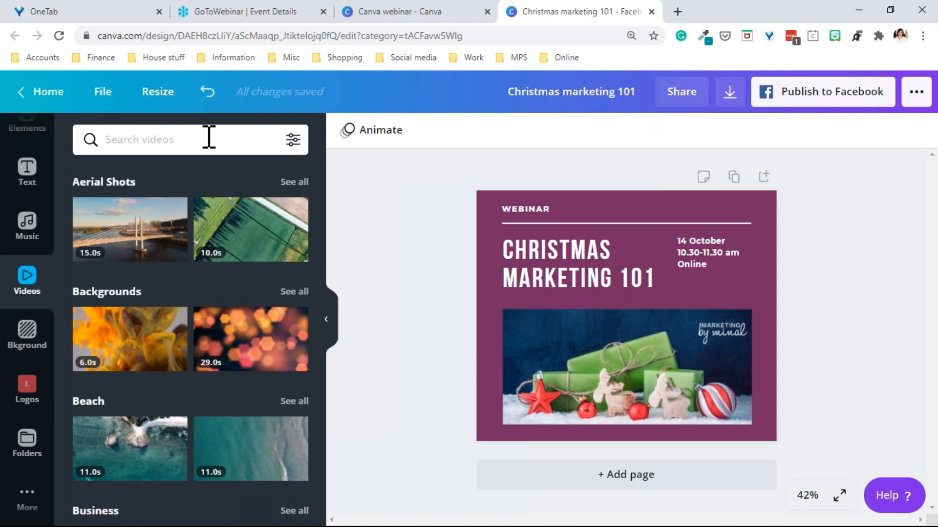
type("christimas")
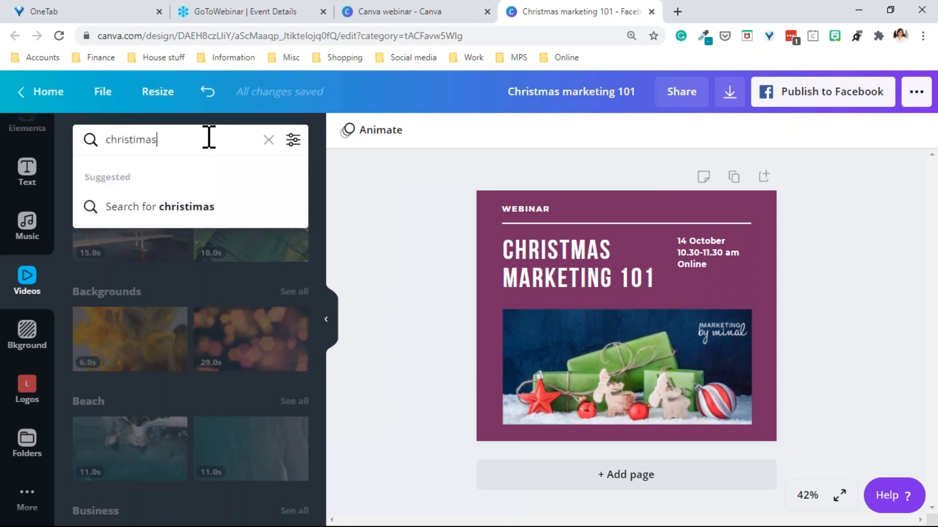
key("Return")
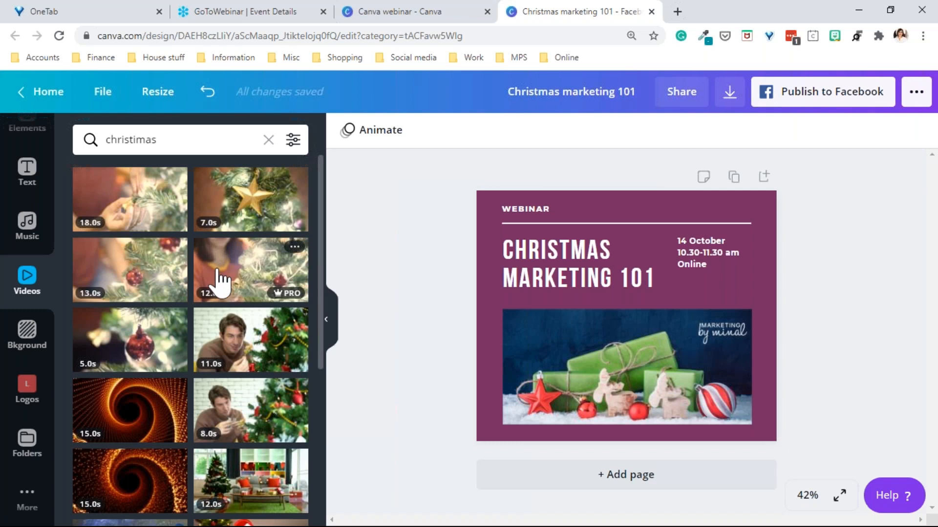
scroll(239, 398, "down", 1)
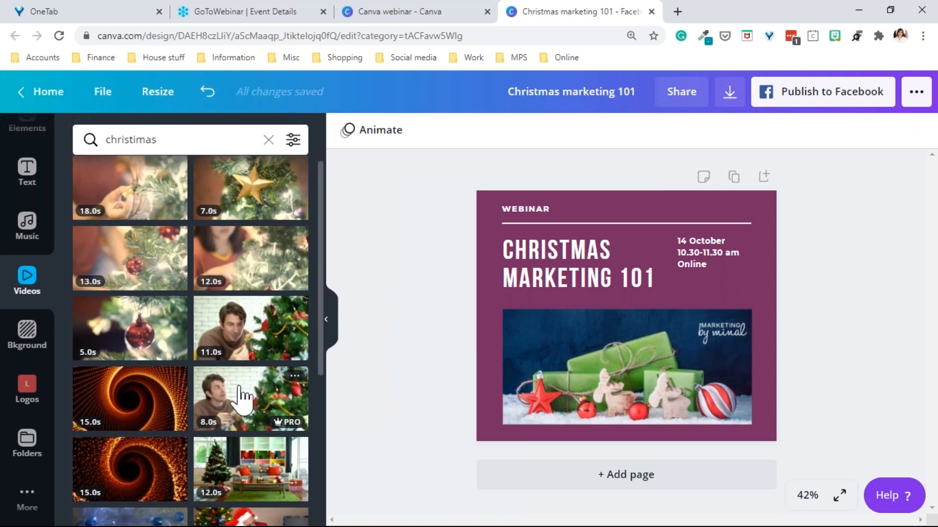
scroll(239, 396, "down", 10)
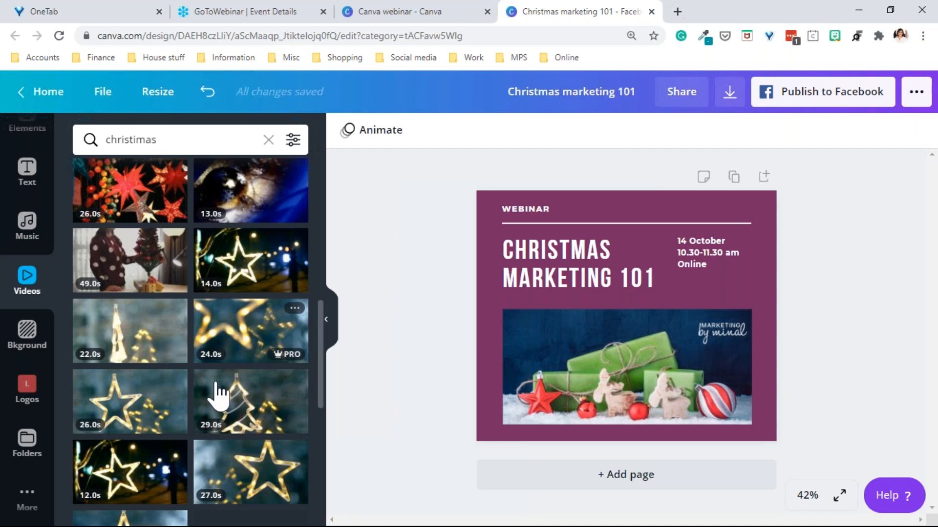
scroll(219, 393, "down", 10)
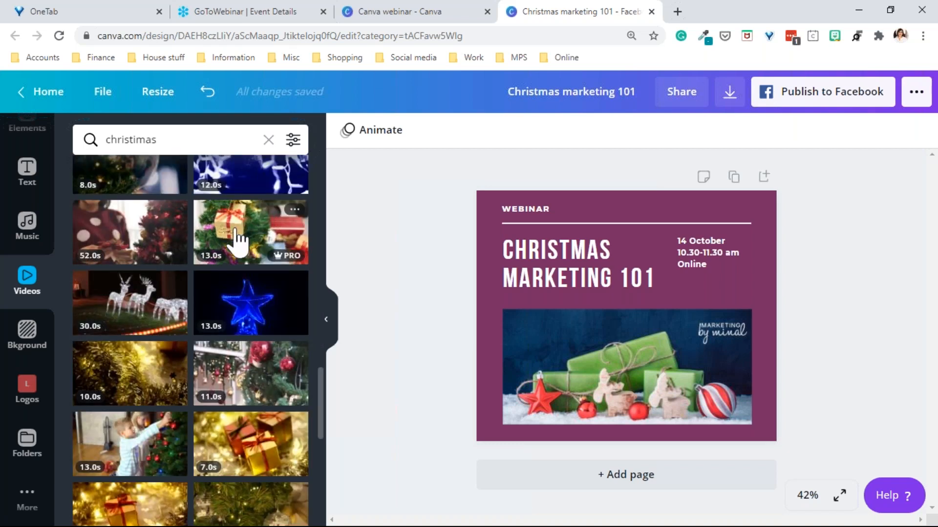
left_click_drag(237, 244, 760, 338)
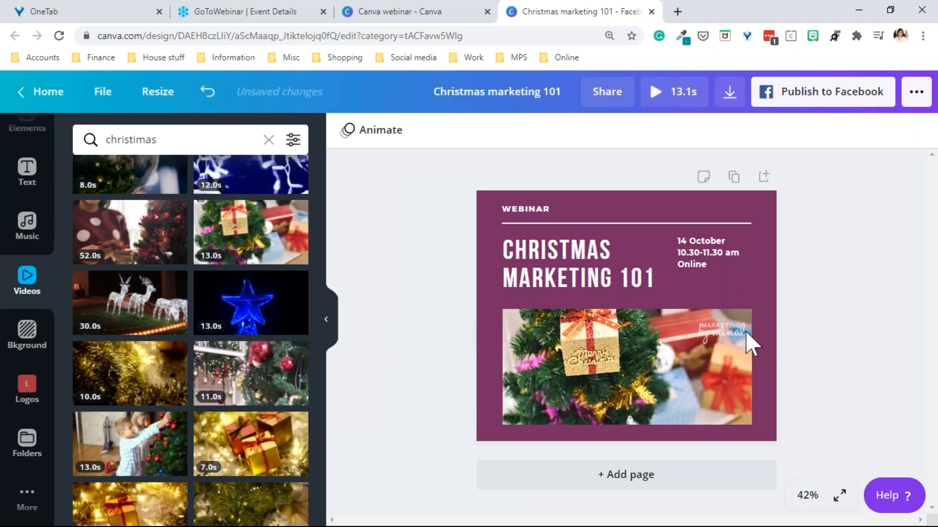
- Delete the Marketing by Minal logo overlaying the Christmas video
left_click(749, 342)
key("Delete")
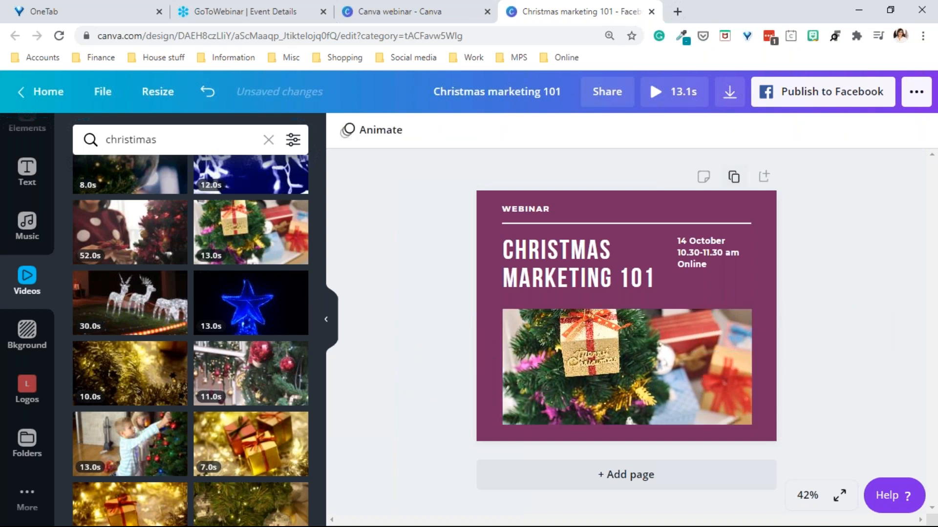
- Preview the animated Facebook post with its Christmas video and close the preview
left_click(674, 91)
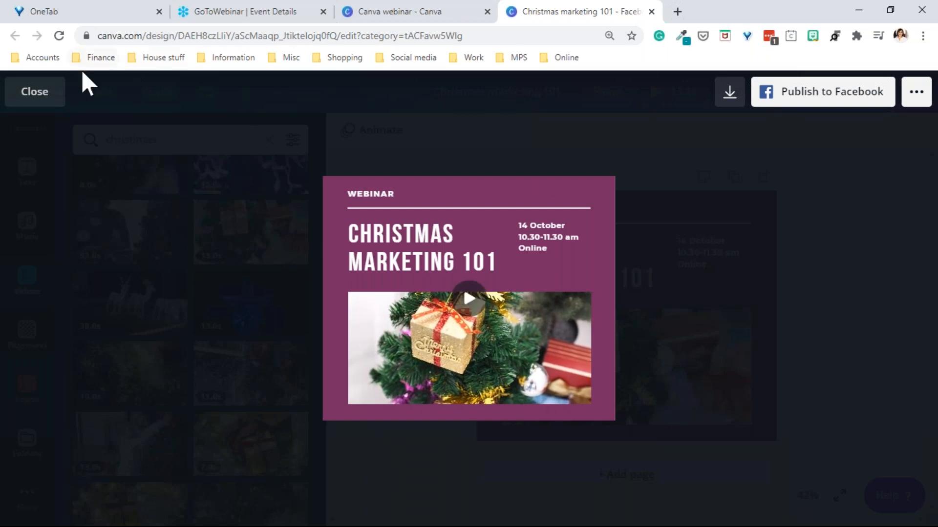
left_click(35, 92)
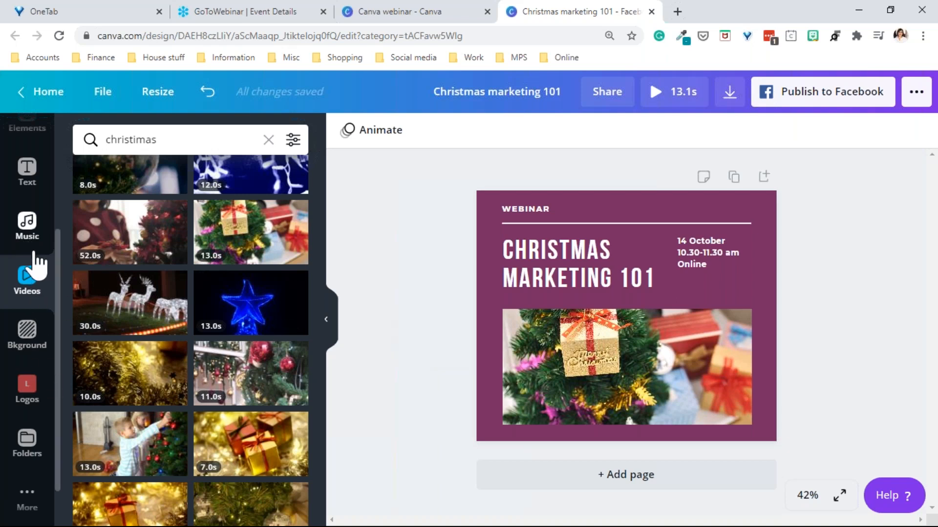
scroll(35, 266, "up", 4)
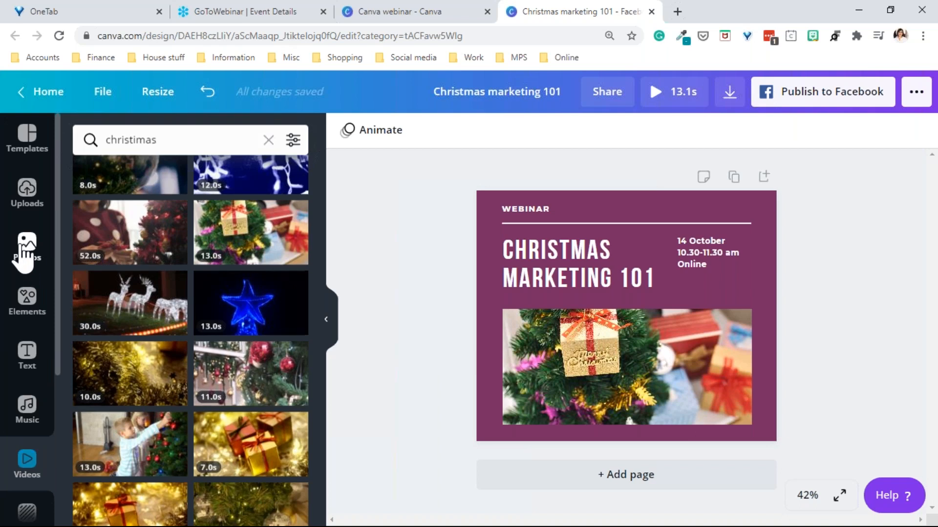
- Search the photos for "christmas" and replace the post's video with the photo of stacked gifts with red ribbons
left_click(22, 247)
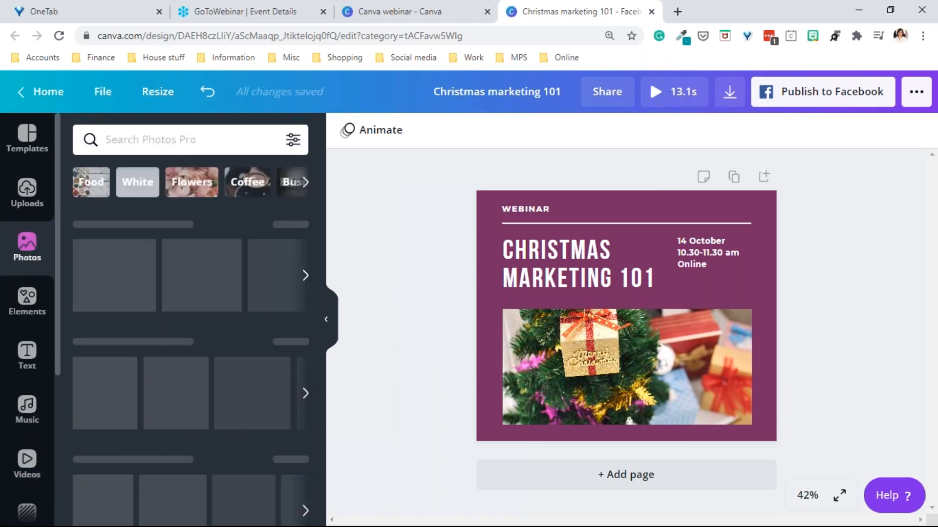
left_click(184, 141)
type("chri")
type("stmas")
key("Return")
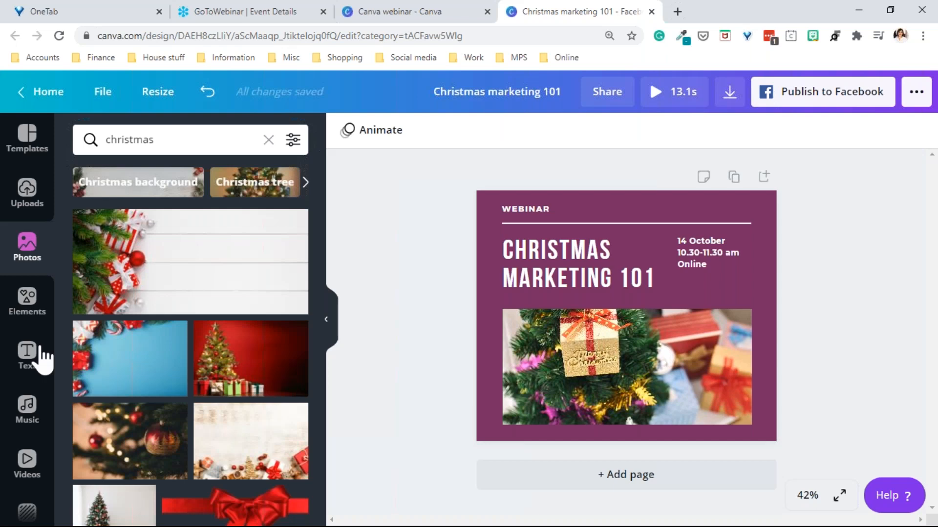
scroll(196, 373, "down", 5)
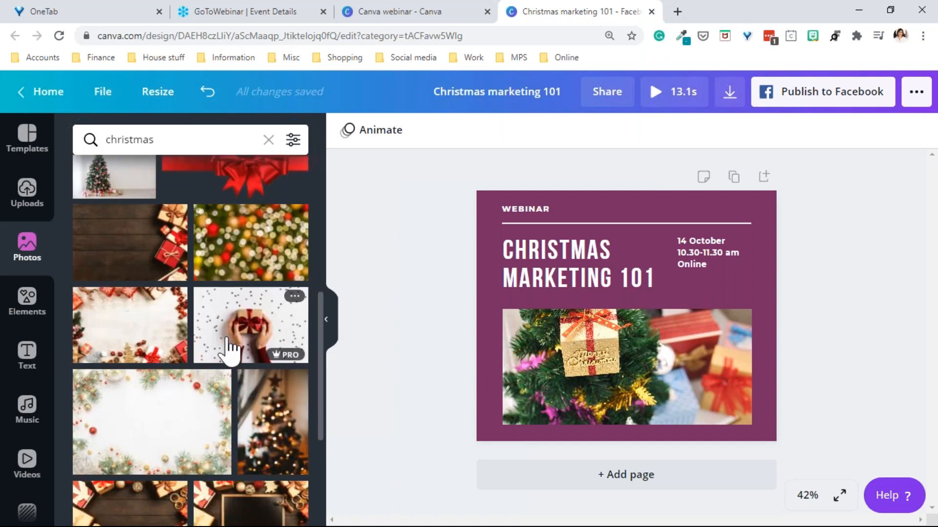
scroll(229, 341, "down", 5)
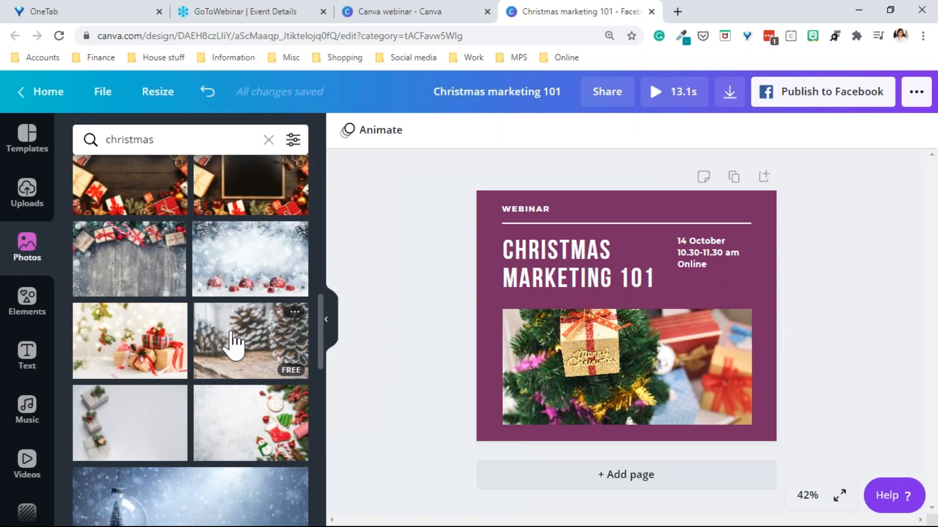
scroll(234, 341, "down", 2)
left_click_drag(195, 229, 521, 333)
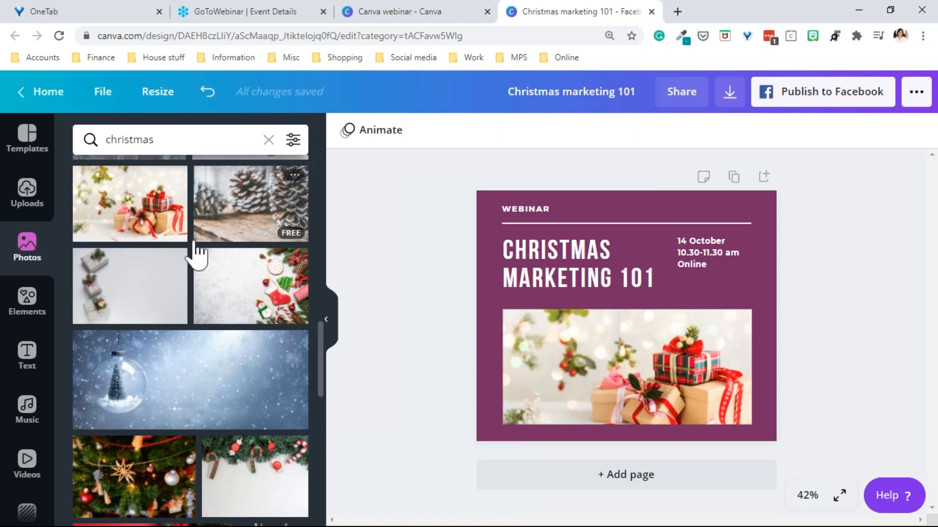
- Filter the christmas photo results to Free availability and browse the matching pictures
mouse_move(170, 234)
left_click(293, 140)
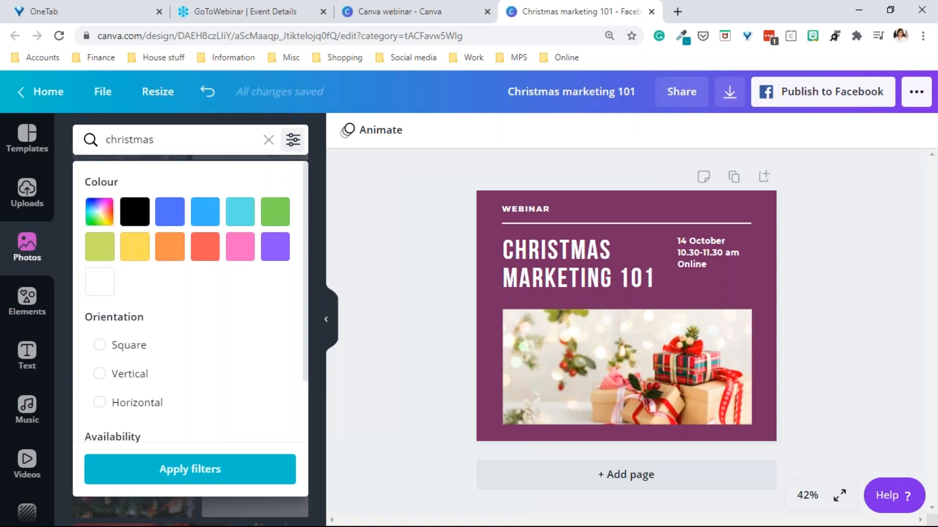
scroll(147, 345, "down", 2)
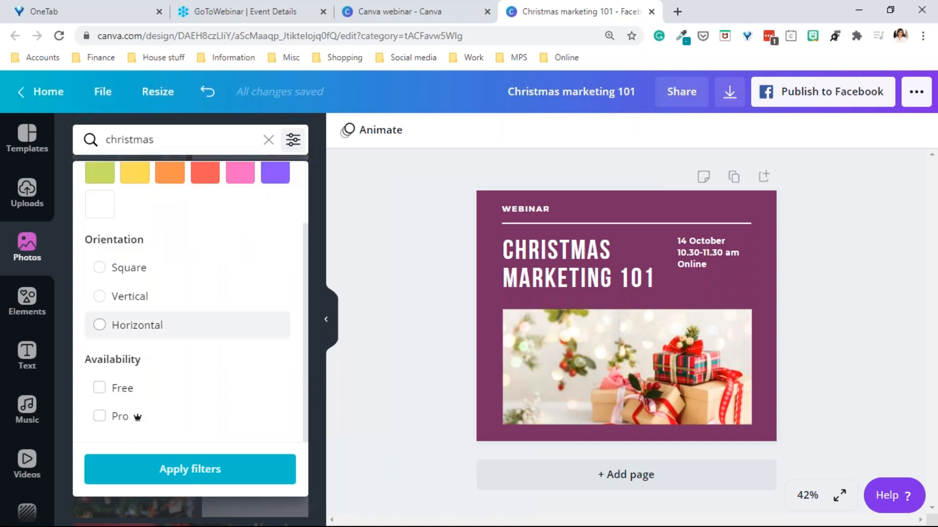
left_click(100, 389)
left_click(188, 475)
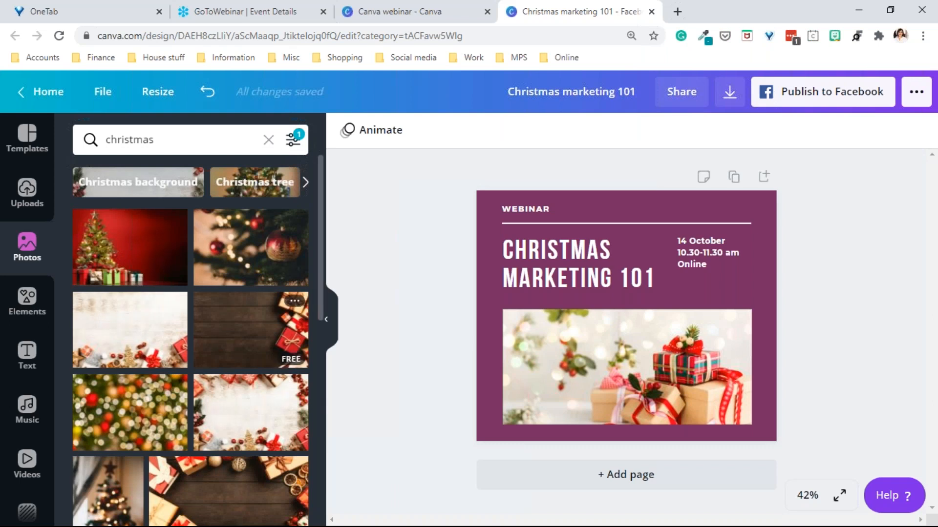
scroll(251, 329, "down", 3)
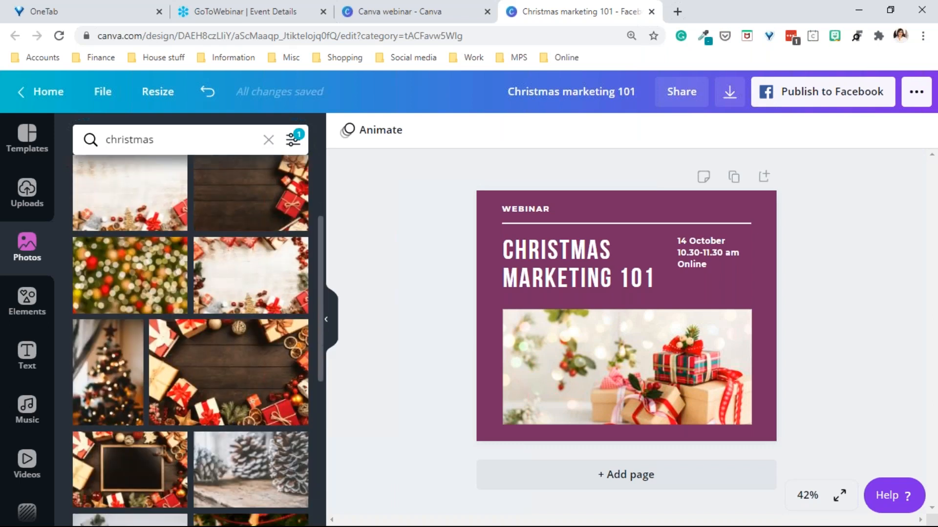
scroll(190, 340, "down", 2)
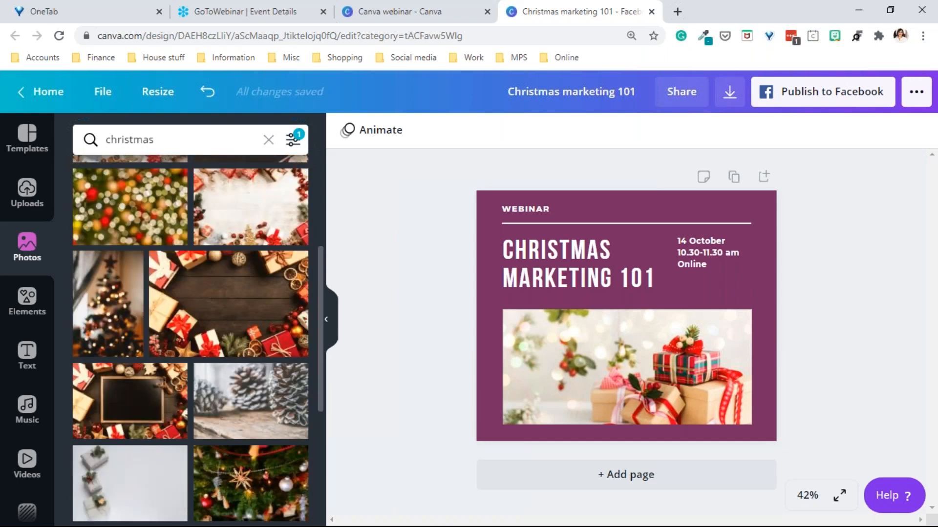
scroll(190, 340, "down", 6)
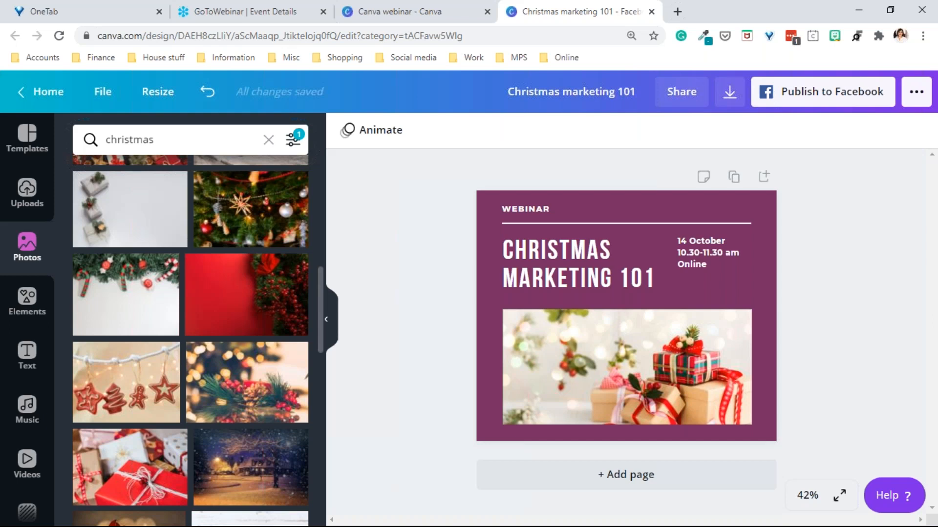
scroll(305, 313, "up", 10)
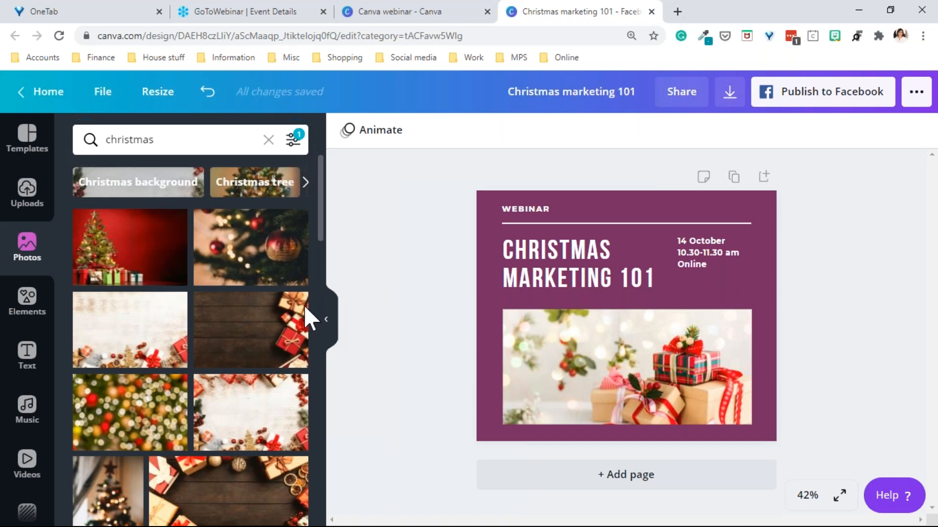
- Search the audio for "christmas", add the Jingle Bells (Christmas Edition) track to the post and pause its playback
scroll(27, 324, "down", 2)
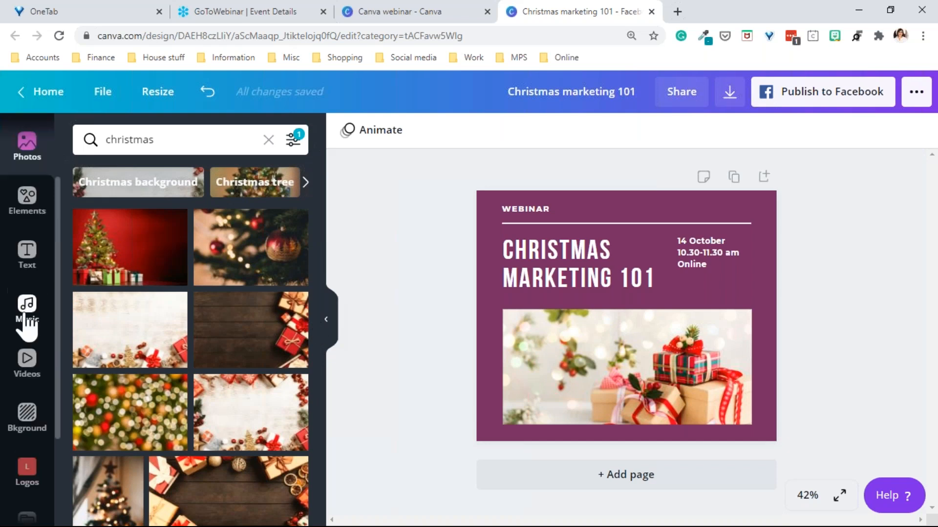
left_click(26, 313)
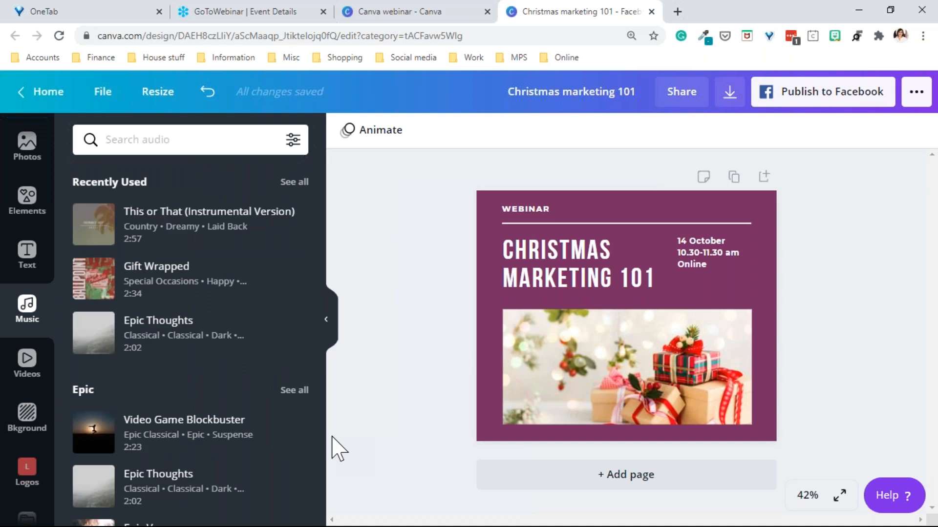
left_click(169, 141)
type("chrit")
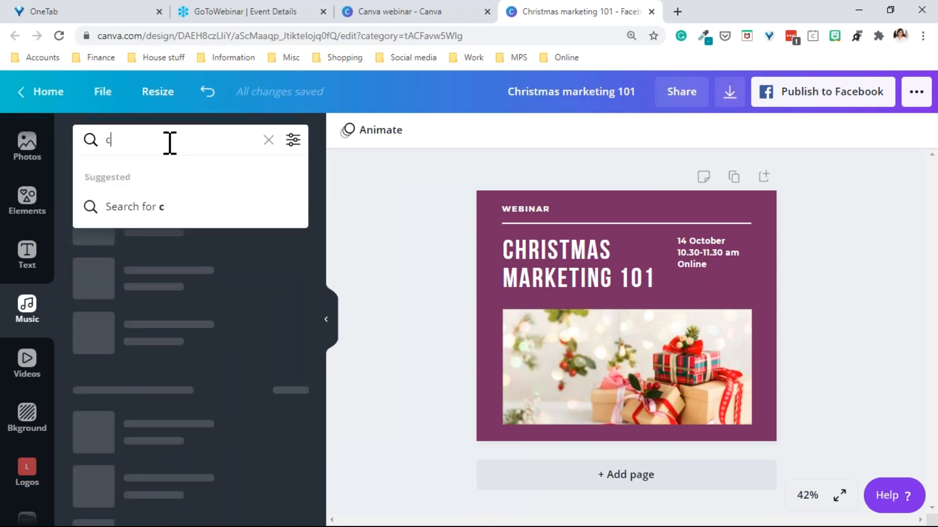
key("BackSpace")
type("stmas")
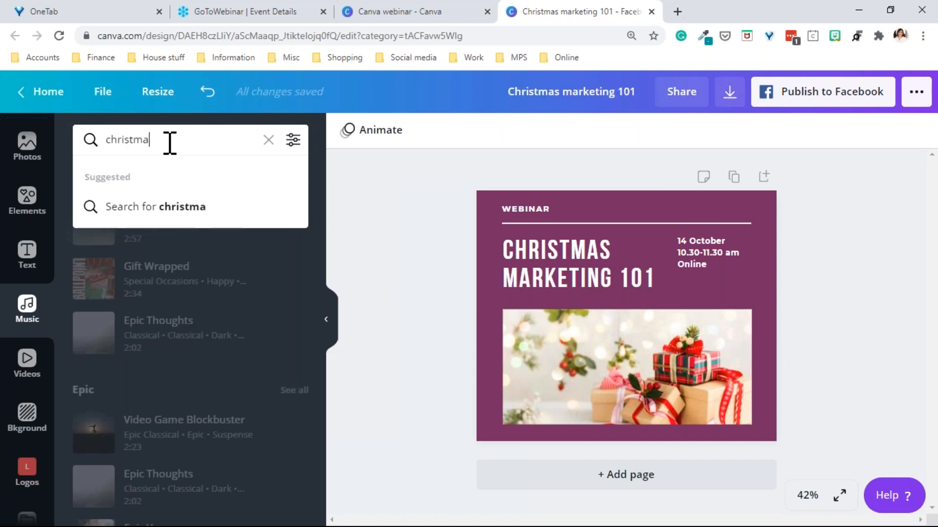
key("Return")
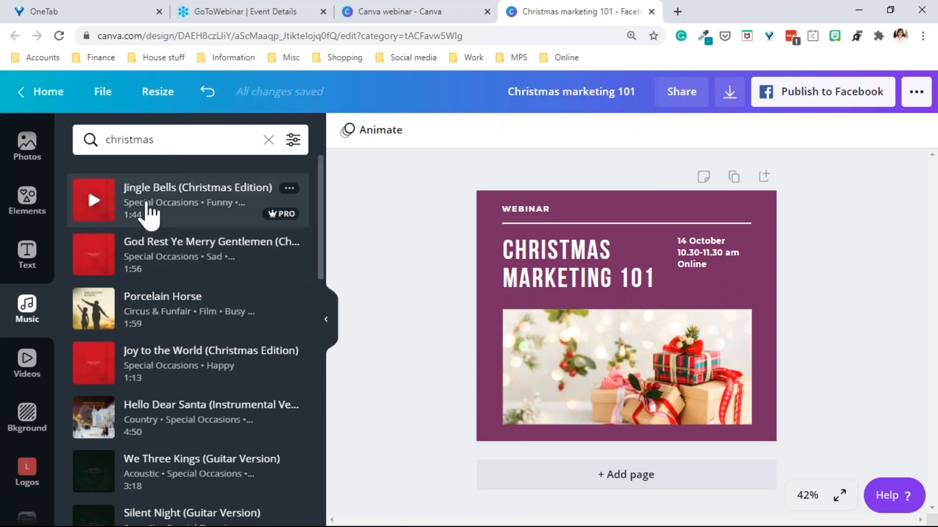
left_click_drag(149, 212, 859, 277)
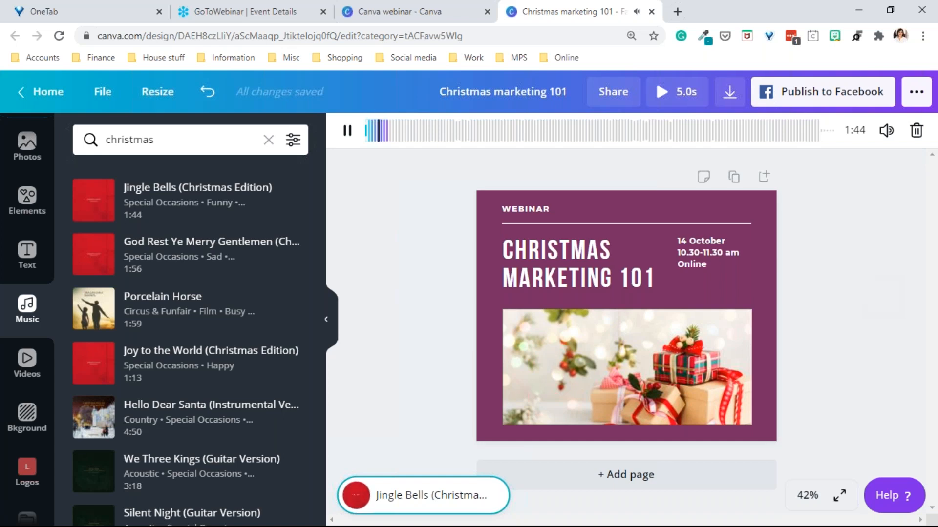
left_click(347, 130)
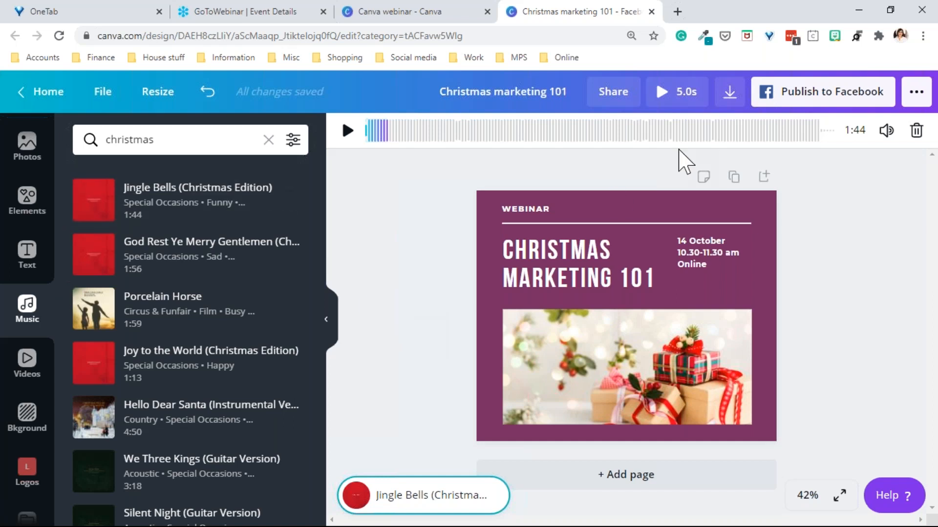
- Download the design with the MP4 Video file type
left_click(730, 95)
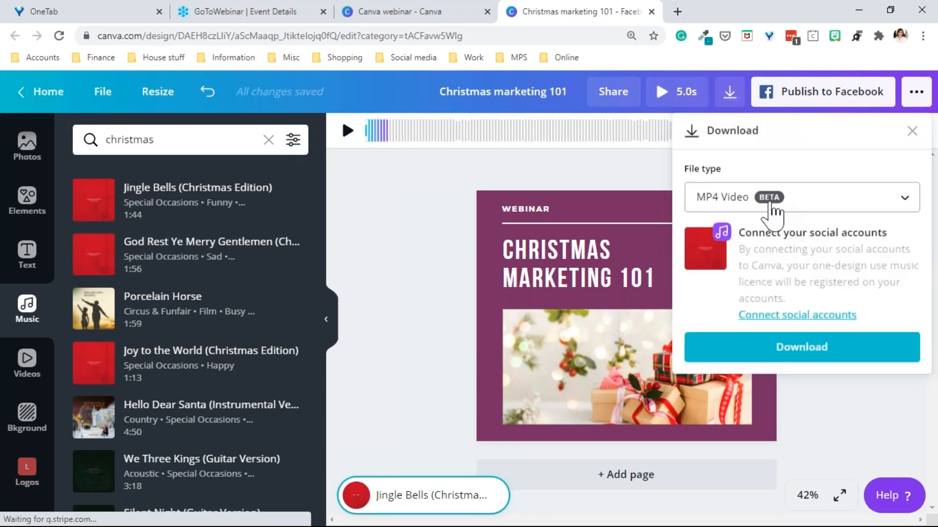
left_click(773, 210)
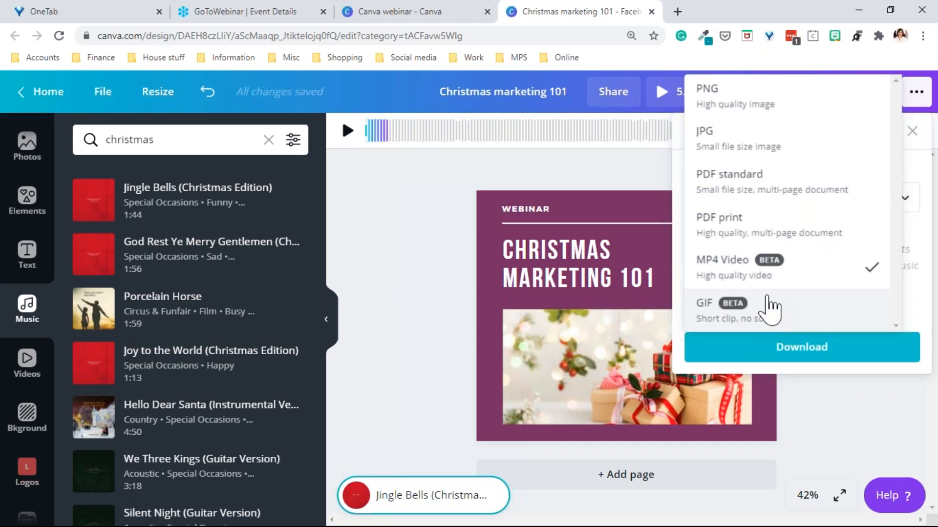
left_click(789, 266)
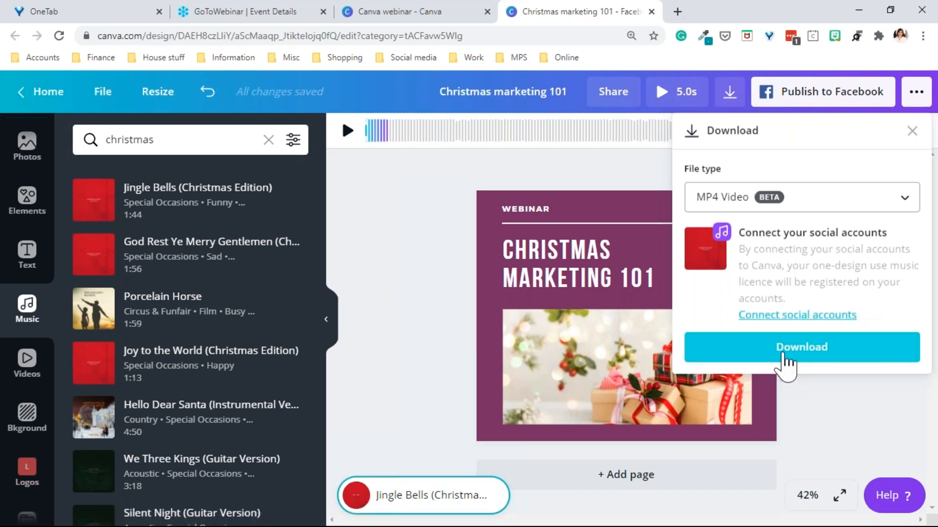
left_click(785, 354)
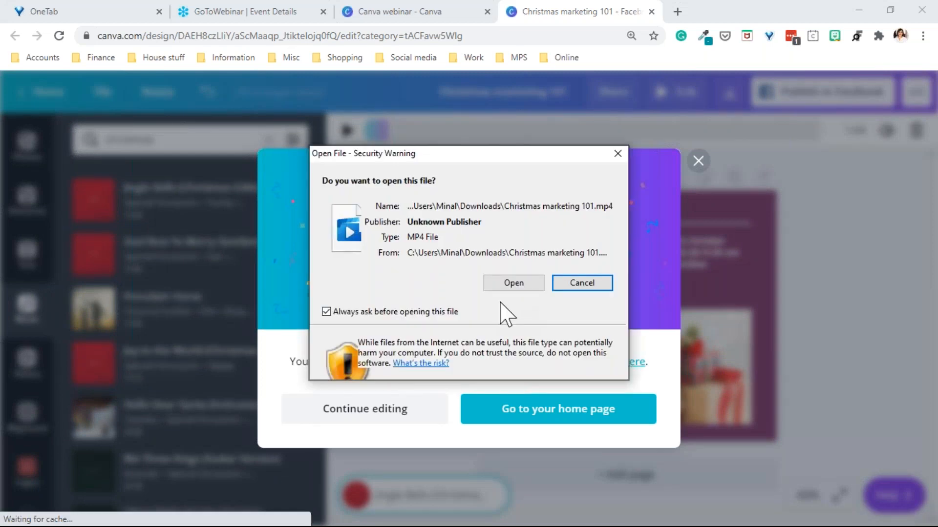
- Open the downloaded Christmas marketing 101.mp4, play it in a maximised player and close it
left_click(519, 283)
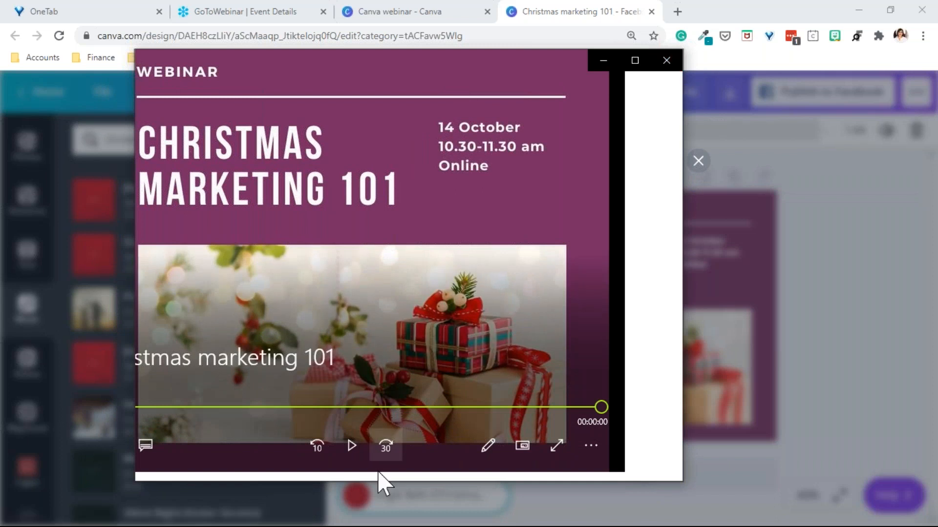
left_click(518, 210)
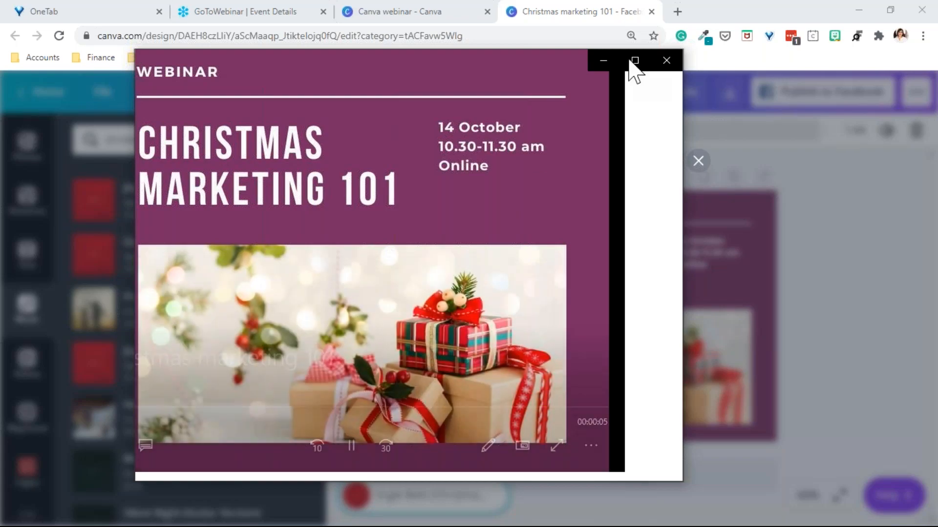
left_click(635, 60)
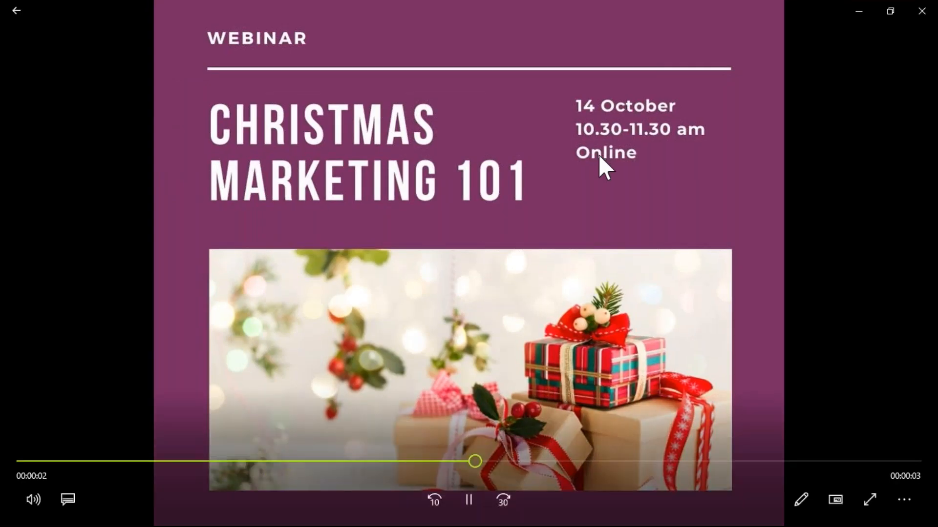
left_click(923, 12)
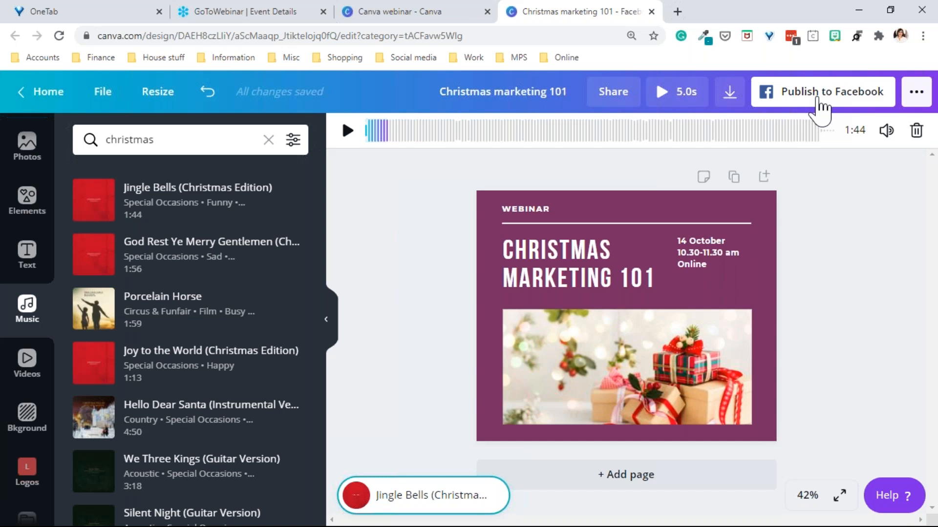
- Set the post's schedule to 22 September 2020 at 08:20 PM and view the available destination channels
left_click(916, 92)
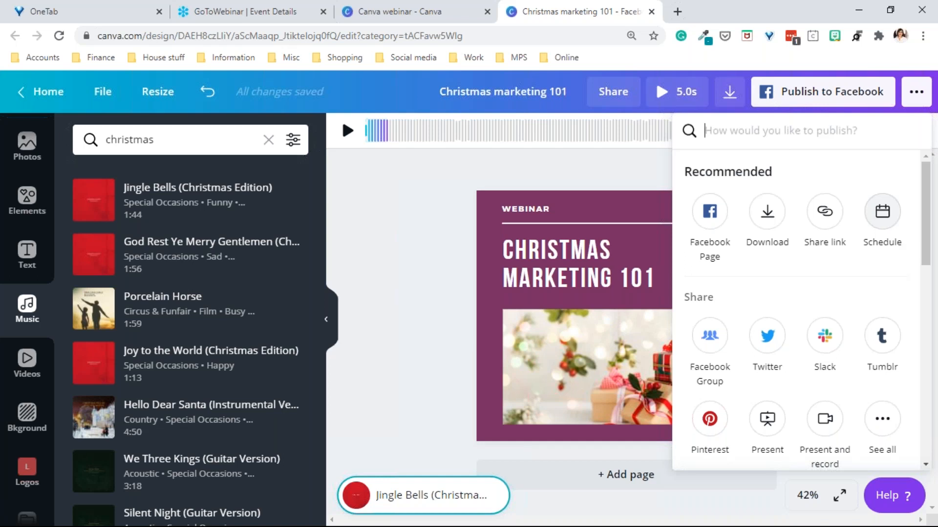
left_click(885, 221)
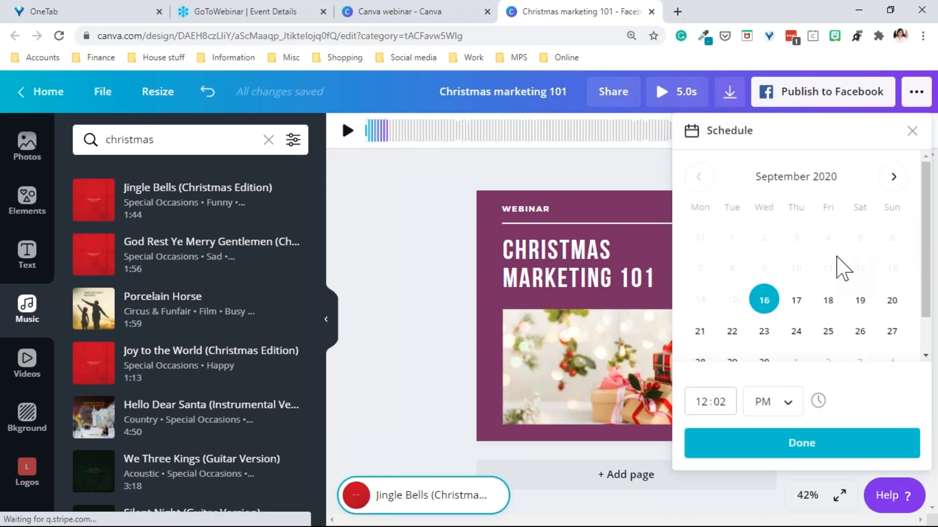
scroll(835, 262, "down", 1)
left_click(731, 288)
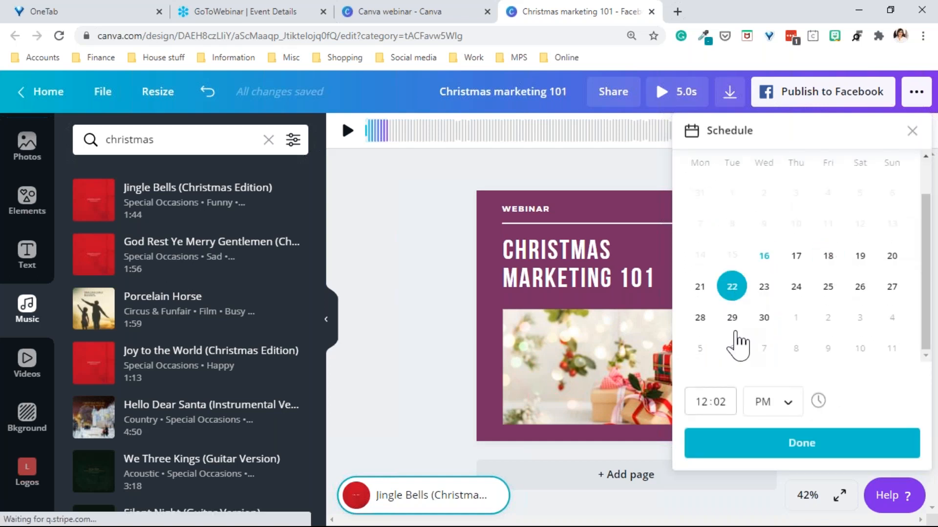
left_click(717, 404)
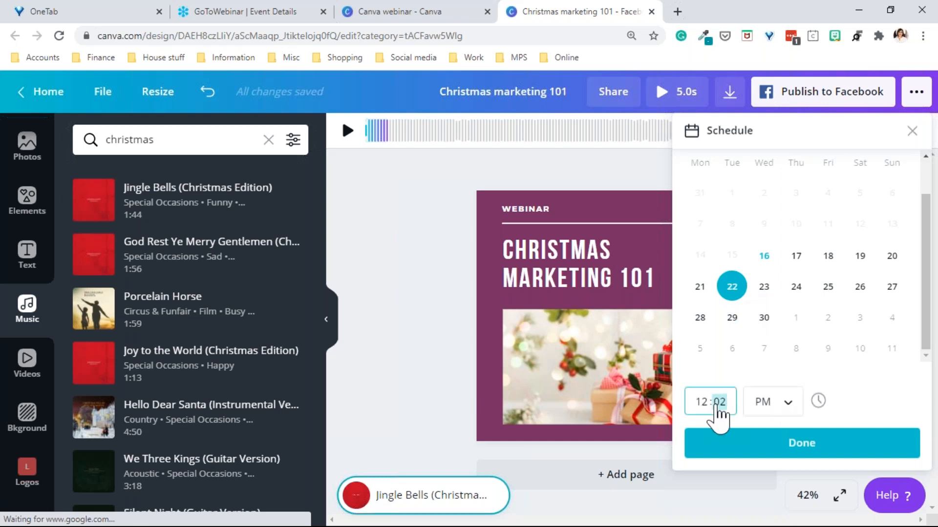
left_click(708, 402)
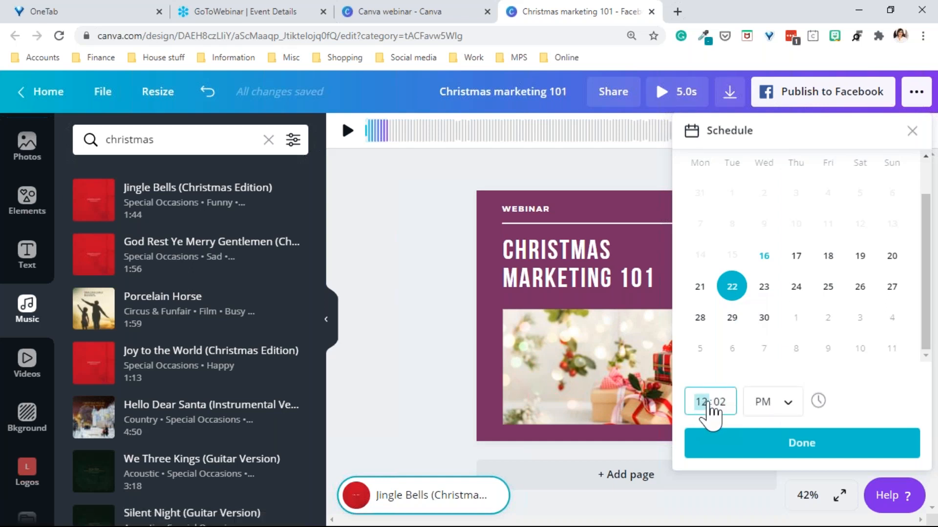
type("08:20")
left_click(708, 403)
left_click(797, 445)
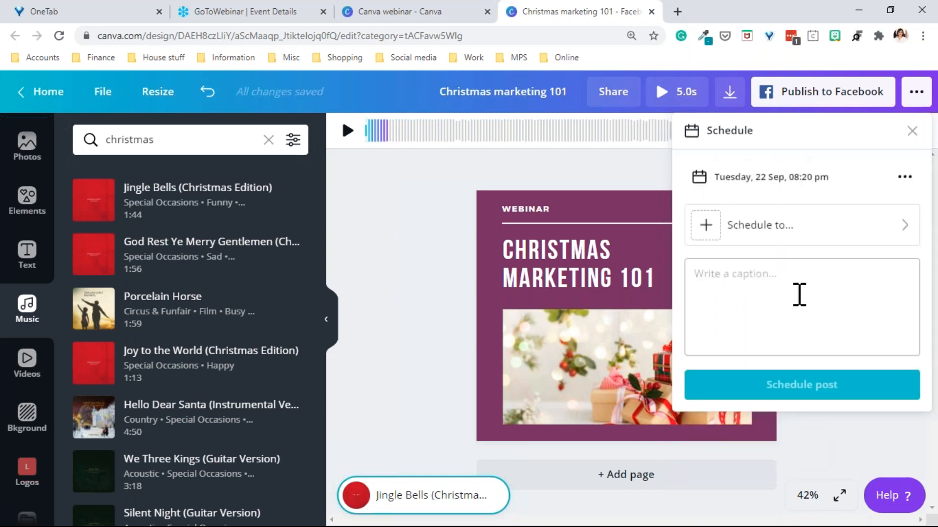
left_click(890, 244)
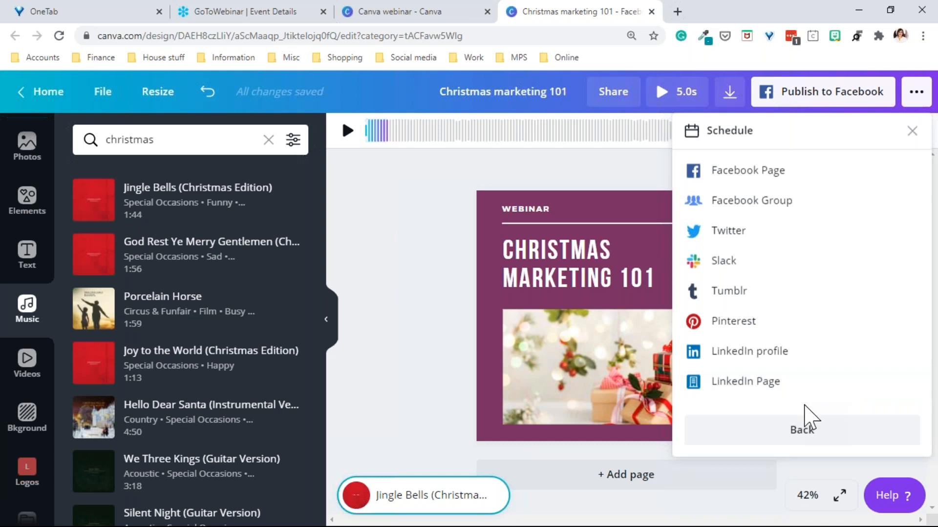
left_click(792, 436)
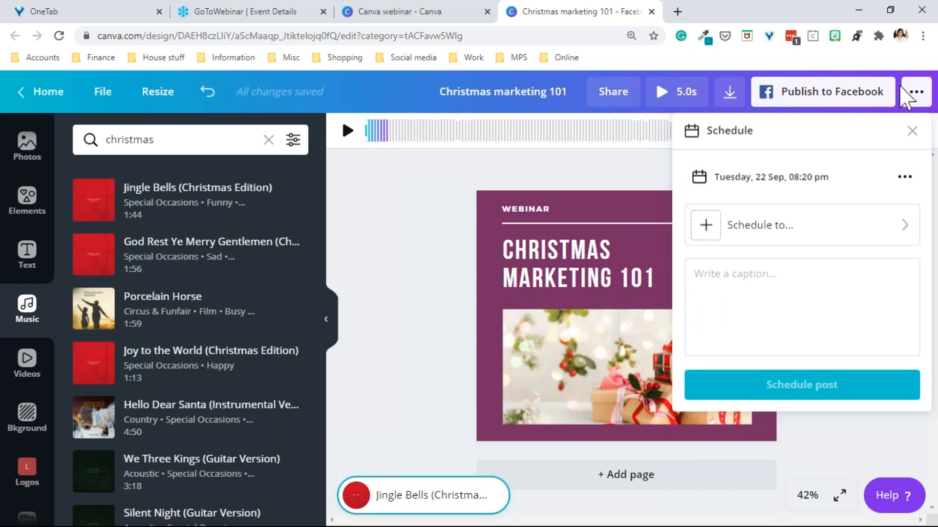
- Review the sharing, printing and connected-app options for publishing the Christmas marketing 101 post, and close the list
left_click(916, 91)
scroll(782, 328, "down", 2)
scroll(767, 342, "down", 5)
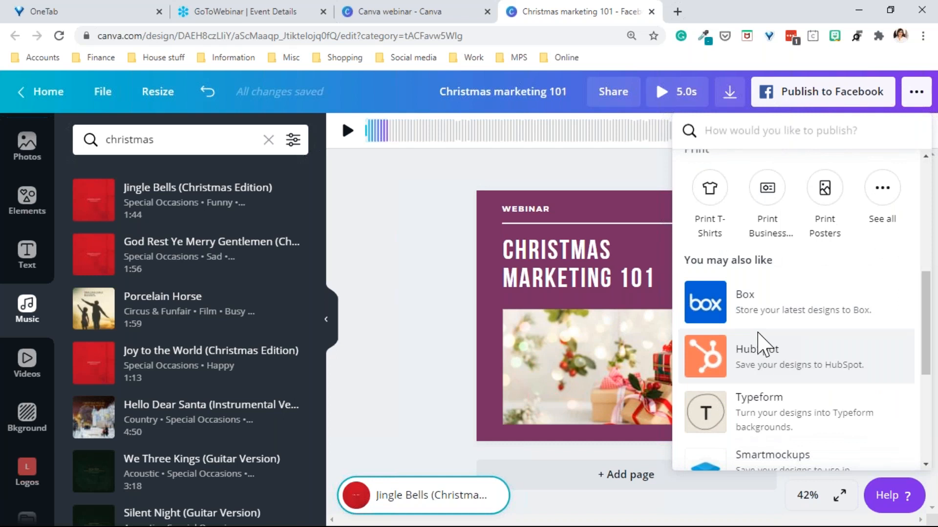
scroll(759, 342, "up", 3)
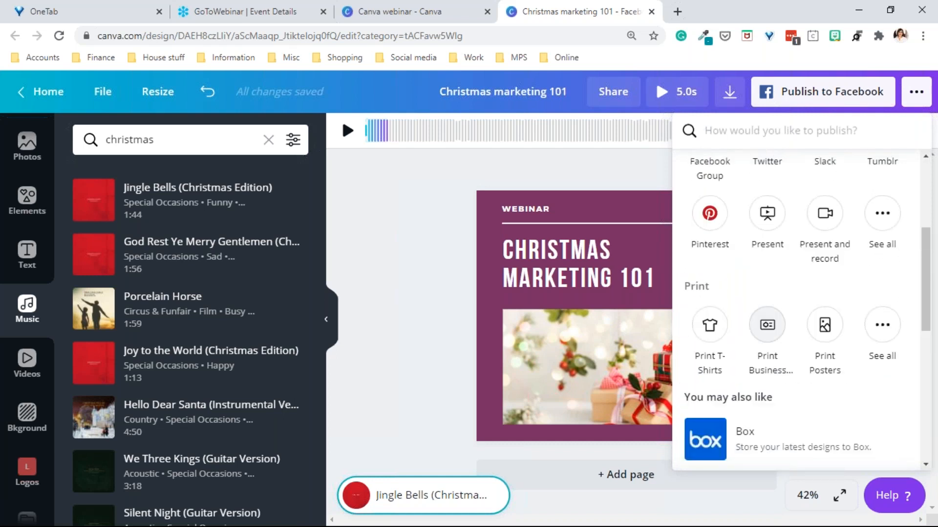
scroll(687, 391, "up", 2)
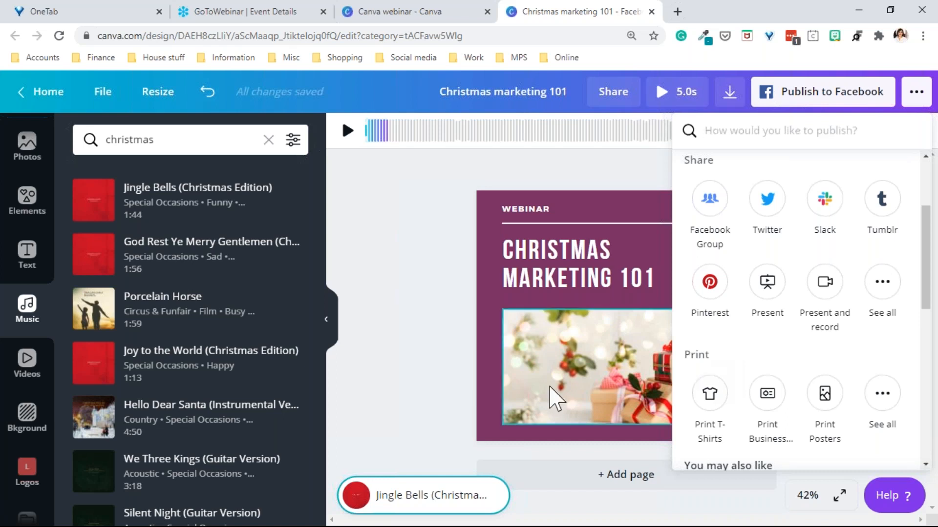
left_click(433, 279)
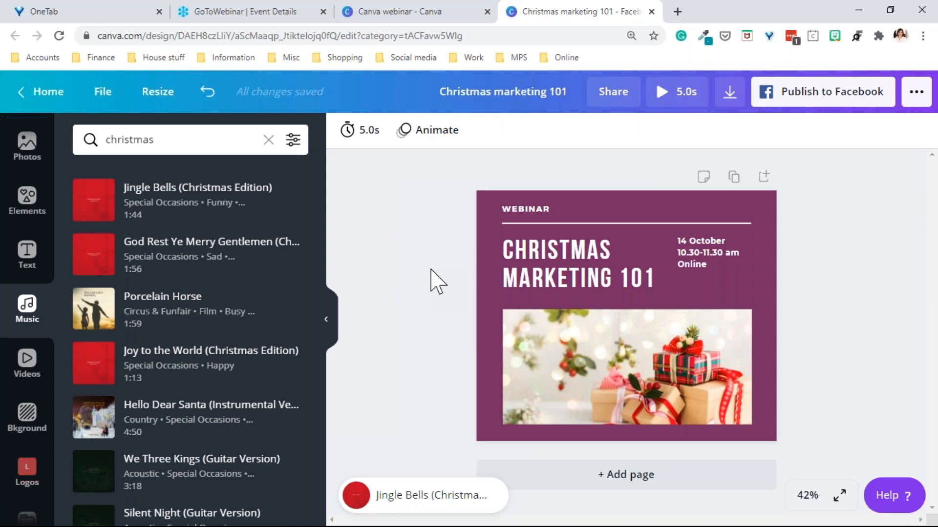
- Create a resized copy of the design as an Instagram Post and compare it with the original Facebook post
left_click(166, 100)
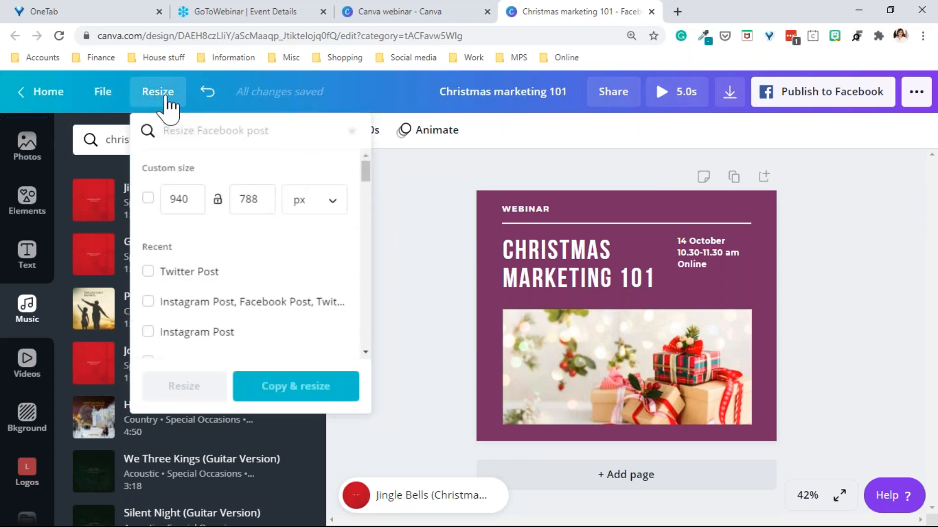
left_click(148, 333)
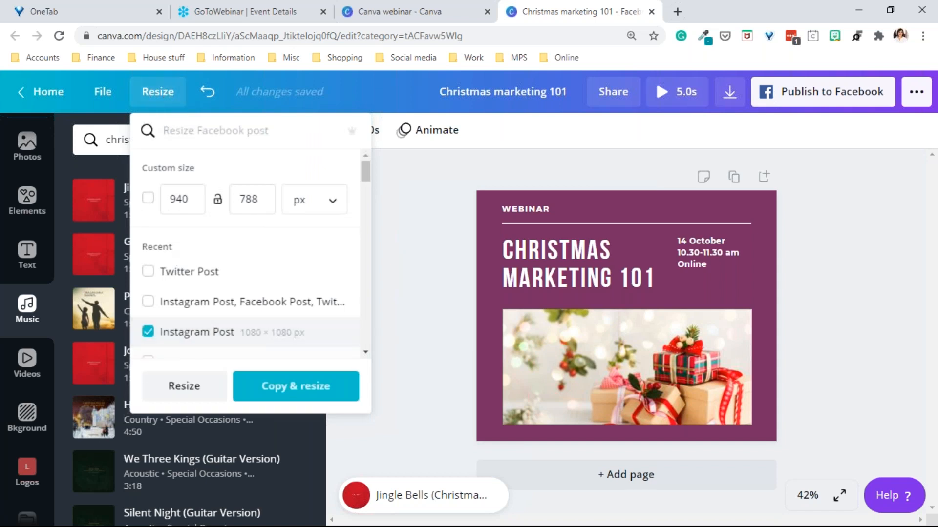
left_click(295, 386)
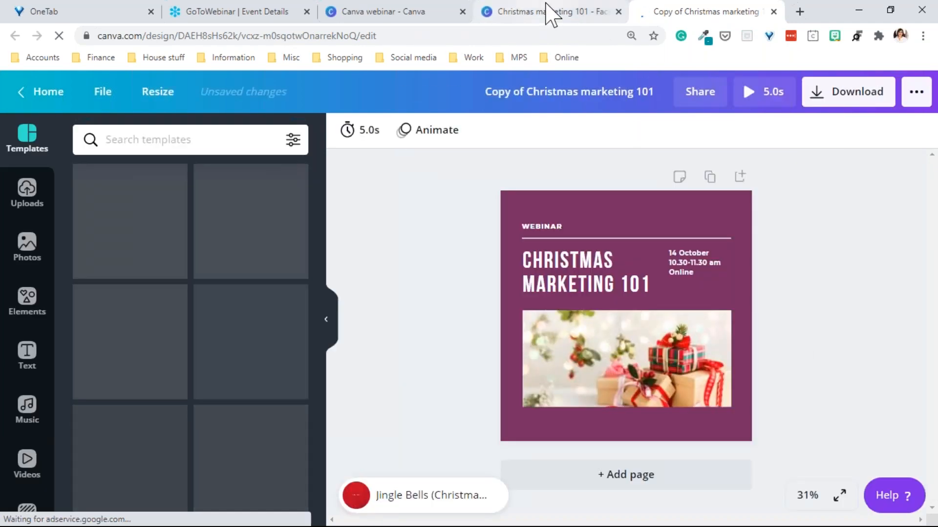
left_click(551, 13)
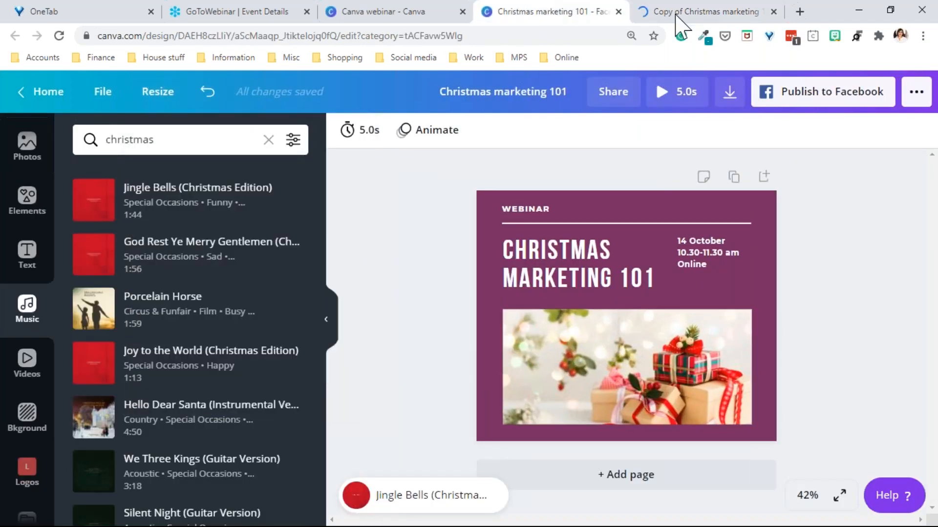
left_click(698, 12)
left_click(561, 14)
left_click(694, 13)
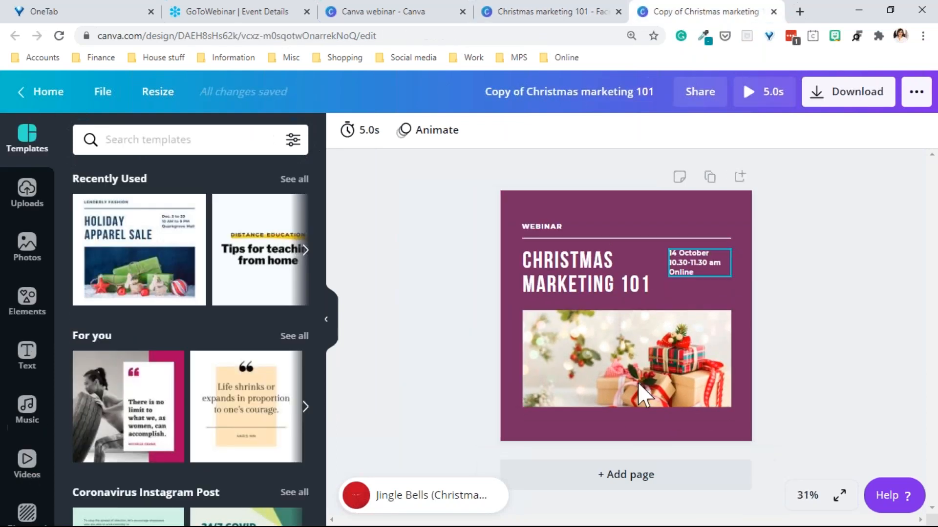
- Extend the lower edge of the gifts photo in the Instagram copy and close both Christmas designs
left_click(627, 406)
left_click_drag(627, 407, 628, 421)
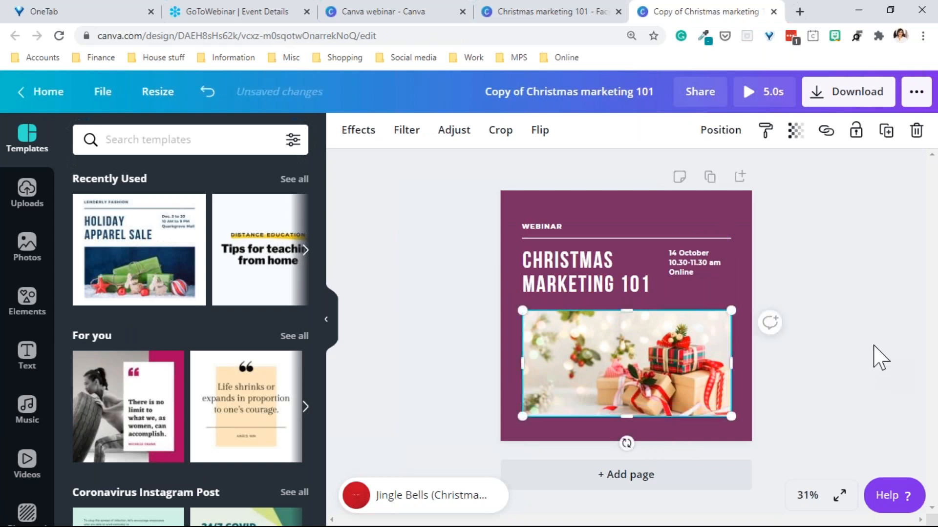
left_click(867, 350)
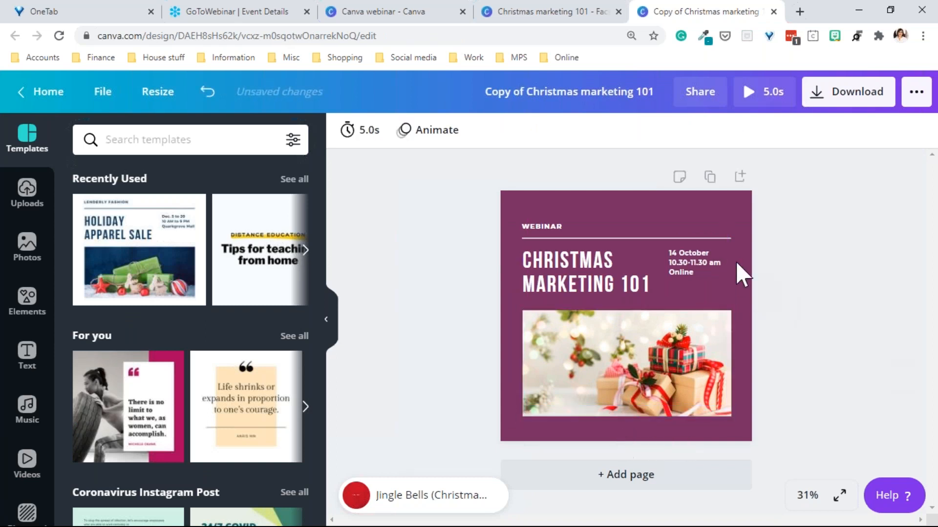
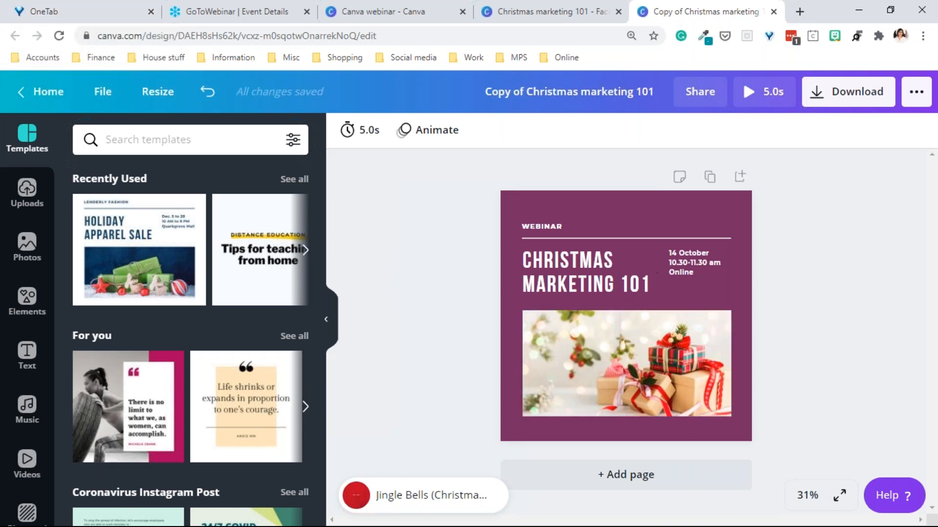
left_click(772, 12)
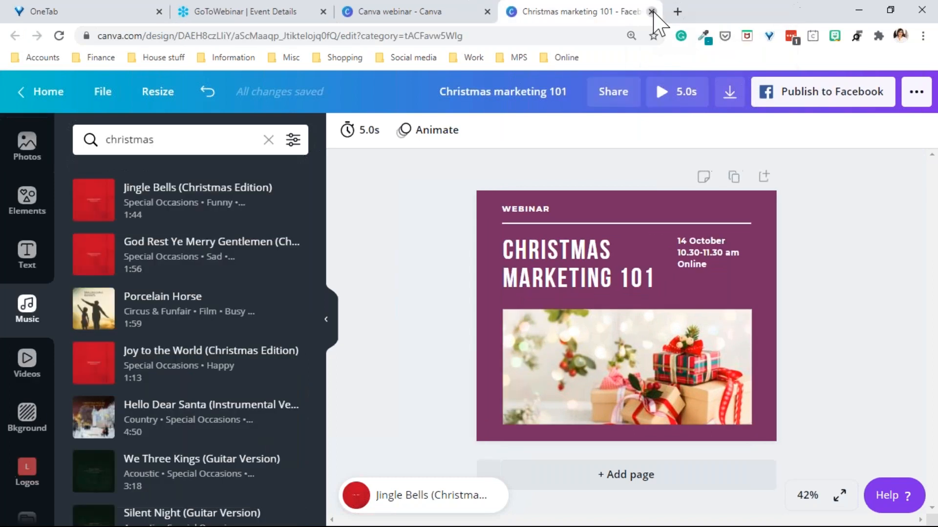
left_click(651, 11)
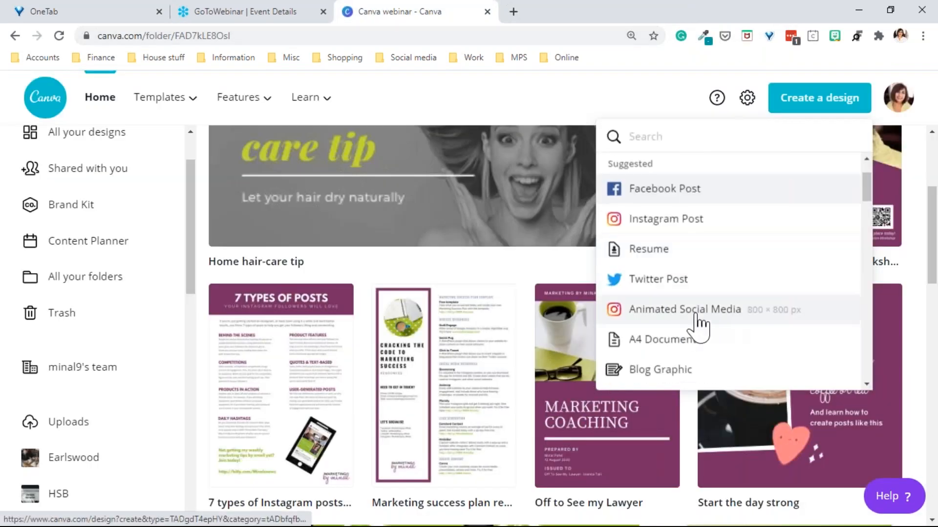
- Create an Animated Social Media design and apply the "Start the day strong" coffee template to it
left_click(698, 317)
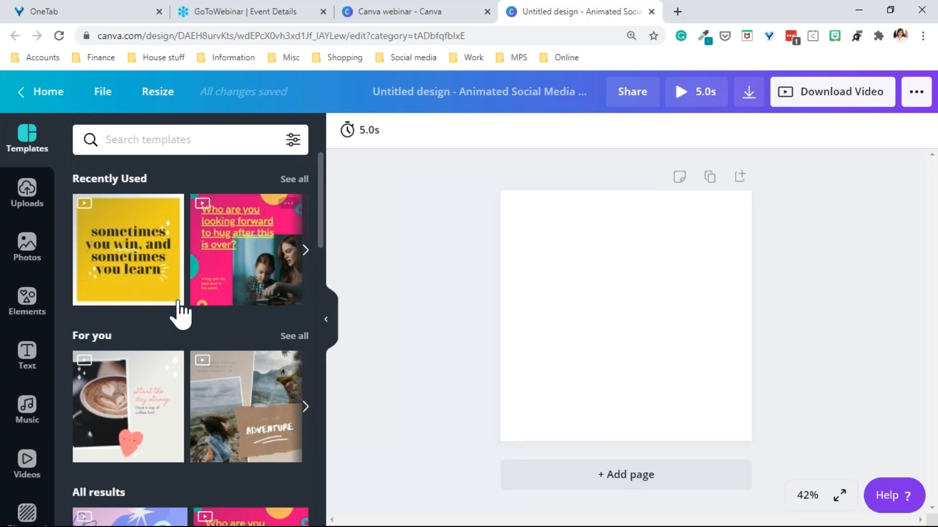
scroll(181, 312, "down", 3)
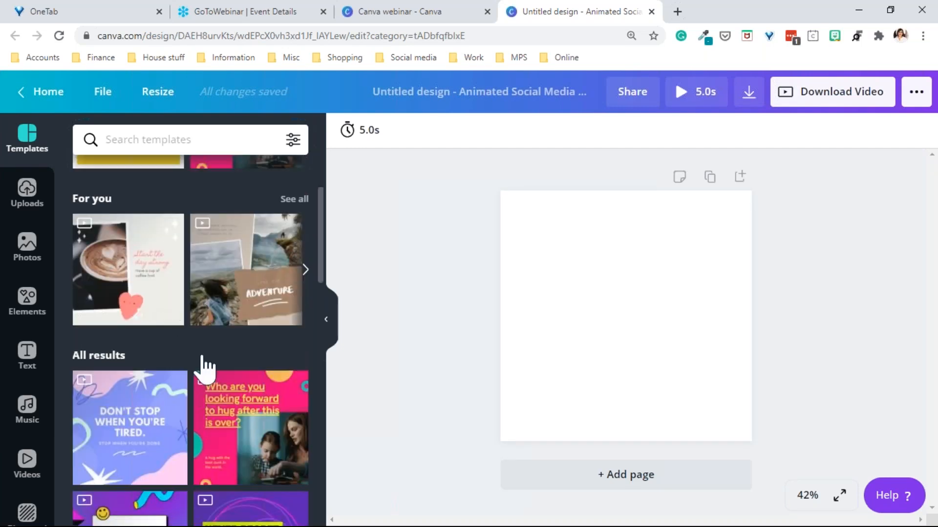
scroll(203, 366, "down", 5)
scroll(203, 367, "up", 5)
left_click(176, 303)
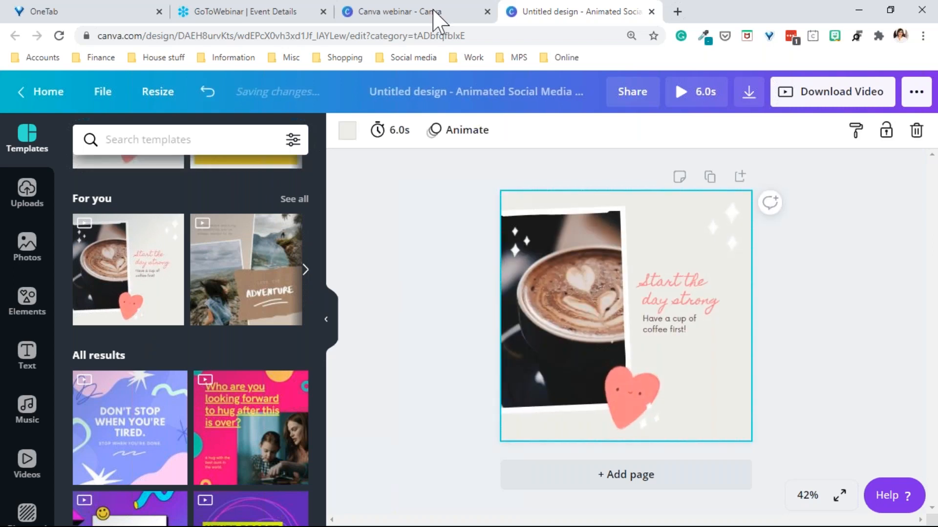
- Open the existing branded "Start the day strong" design from the Canva webinar folder
left_click(437, 14)
left_click(498, 299)
scroll(530, 320, "down", 3)
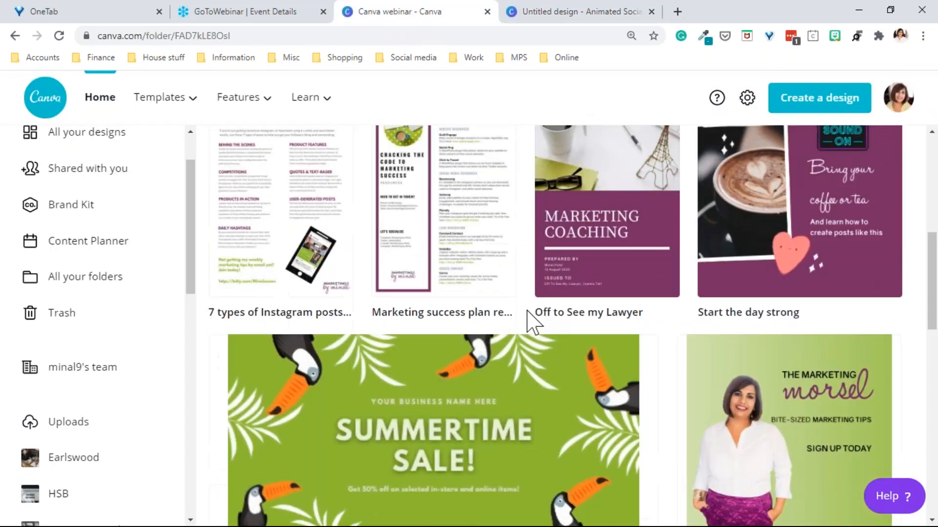
scroll(529, 321, "down", 1)
scroll(530, 315, "up", 1)
left_click(782, 234)
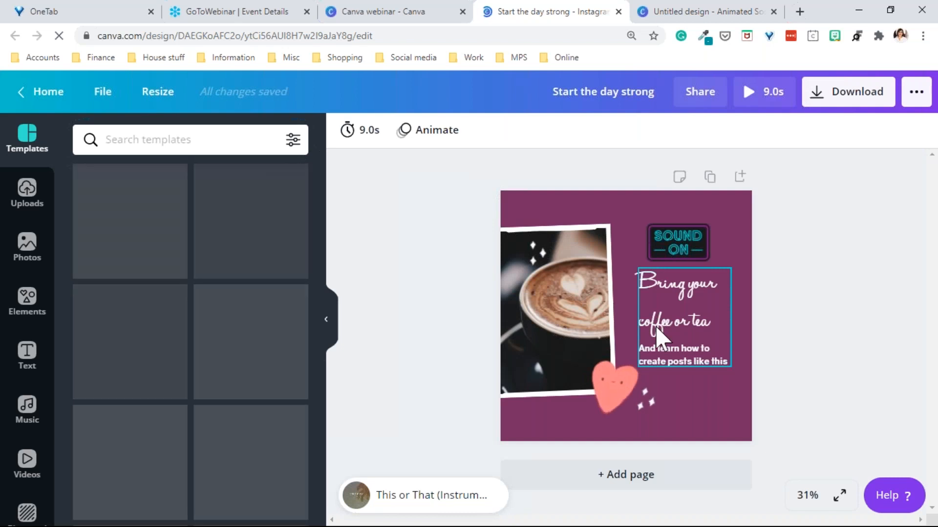
- Examine the "Bring your coffee or tea" text group and compare the branded design with the original coffee template
left_click(679, 288)
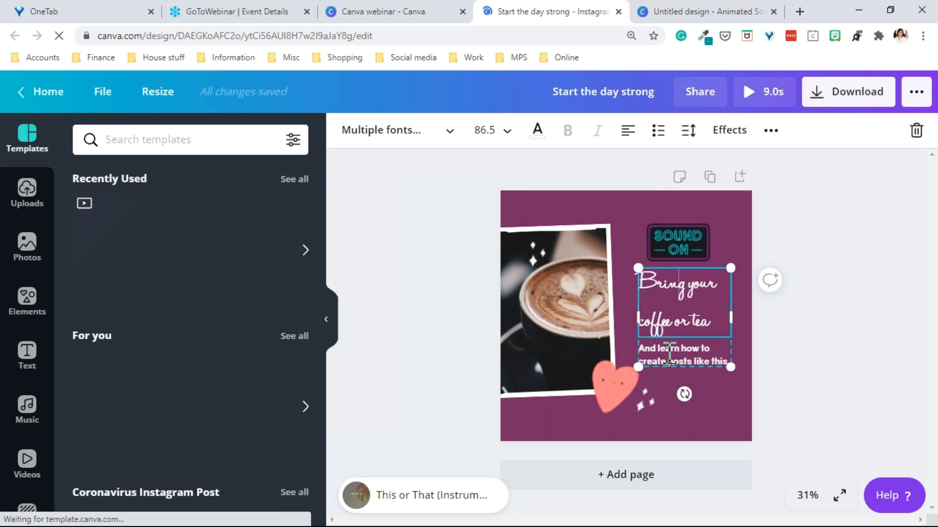
left_click(669, 339)
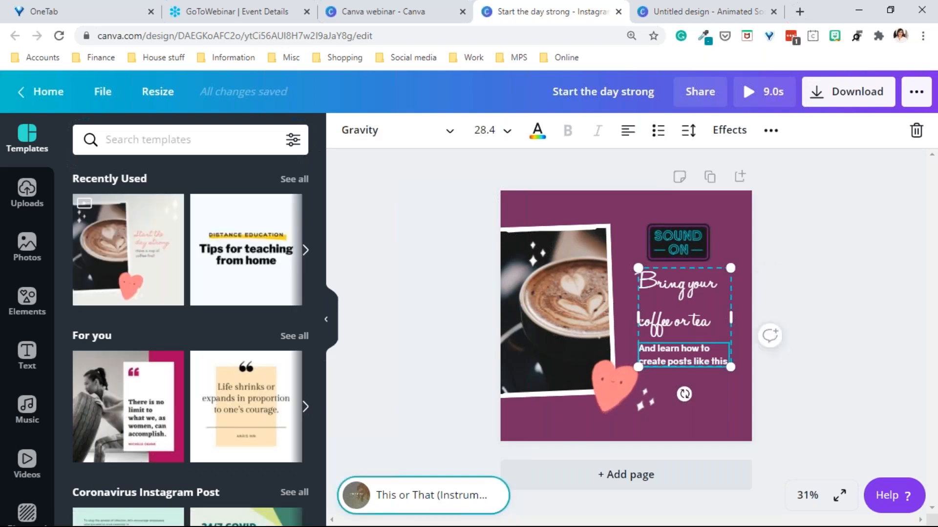
left_click(703, 11)
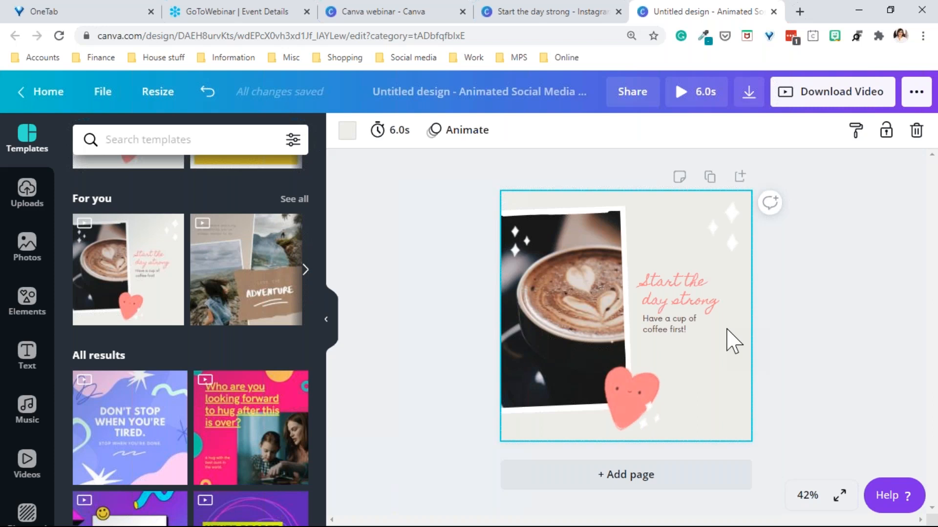
left_click(539, 10)
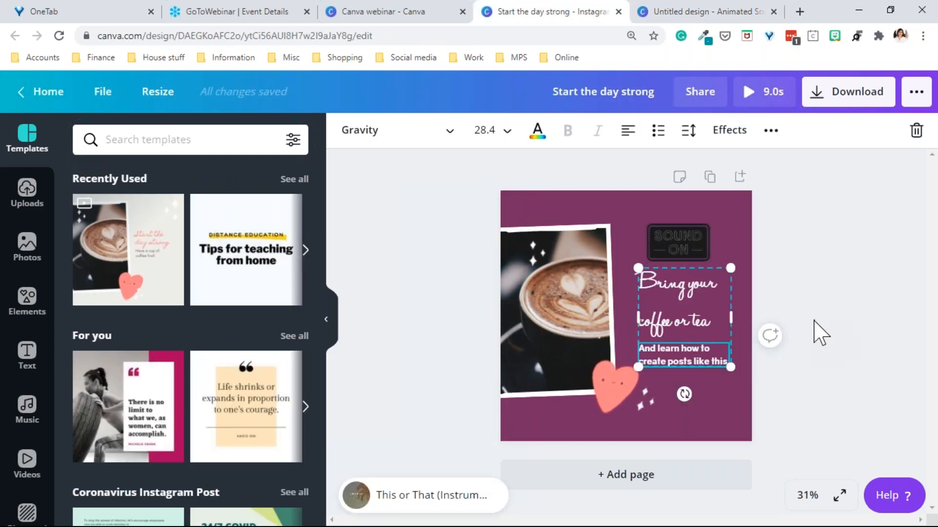
left_click(820, 335)
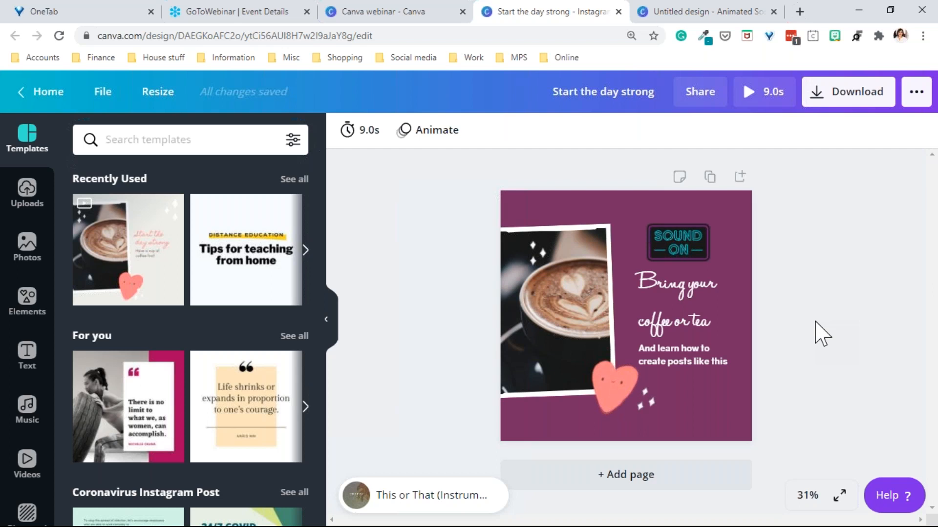
- Look over the editor's design tools and the branded heading, and close both coffee designs
scroll(8, 359, "down", 2)
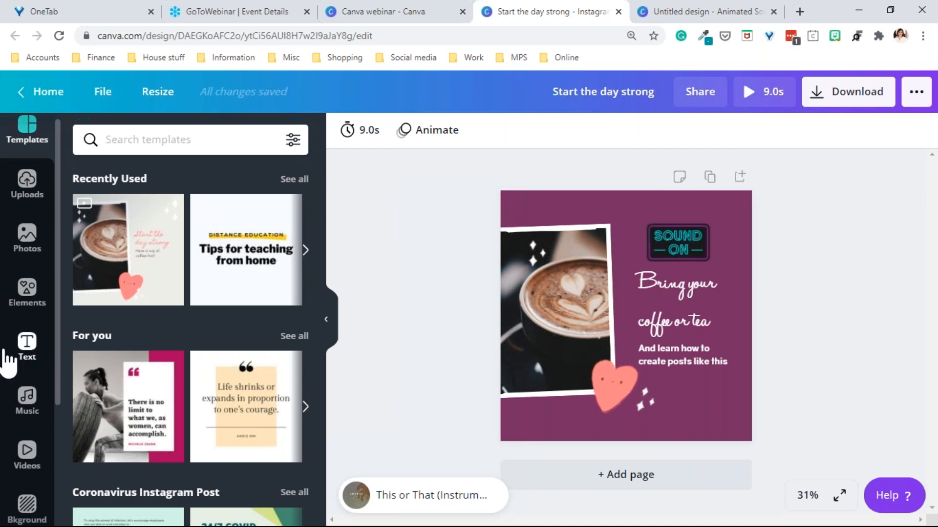
scroll(7, 364, "down", 3)
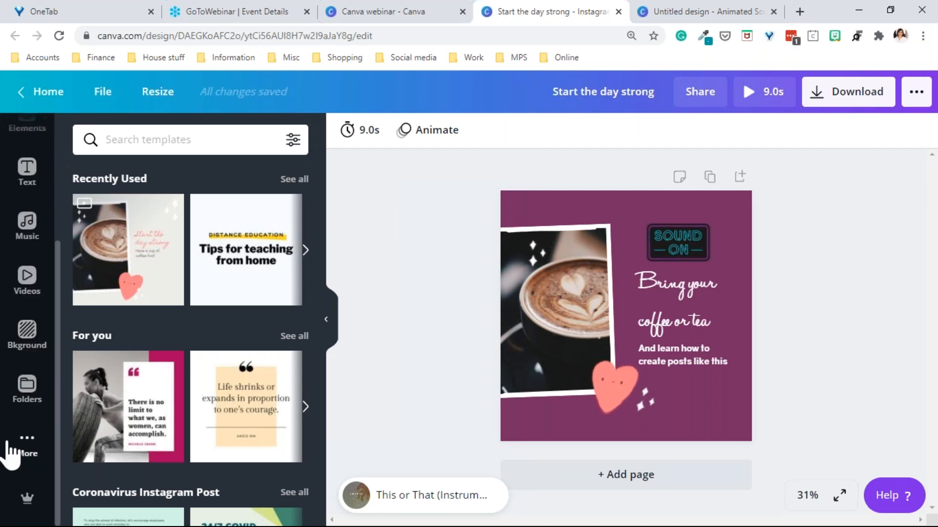
scroll(22, 429, "up", 5)
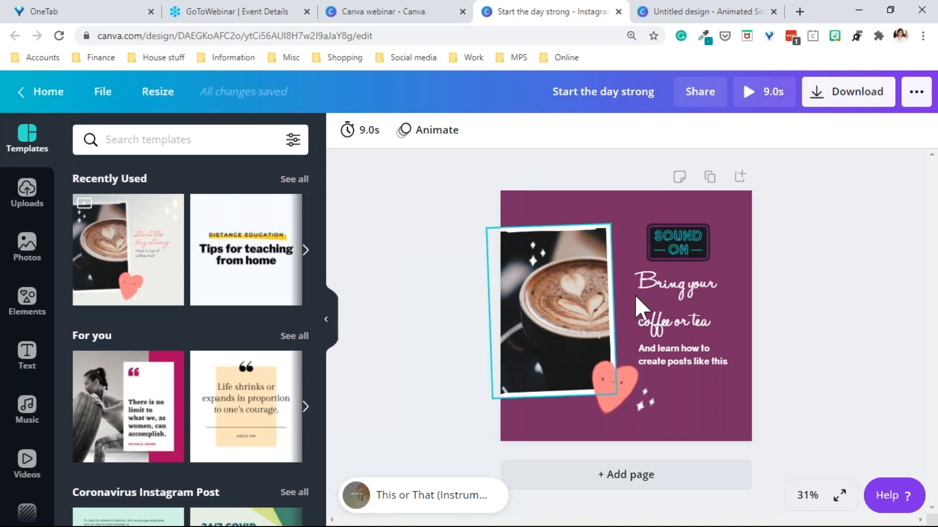
left_click(674, 286)
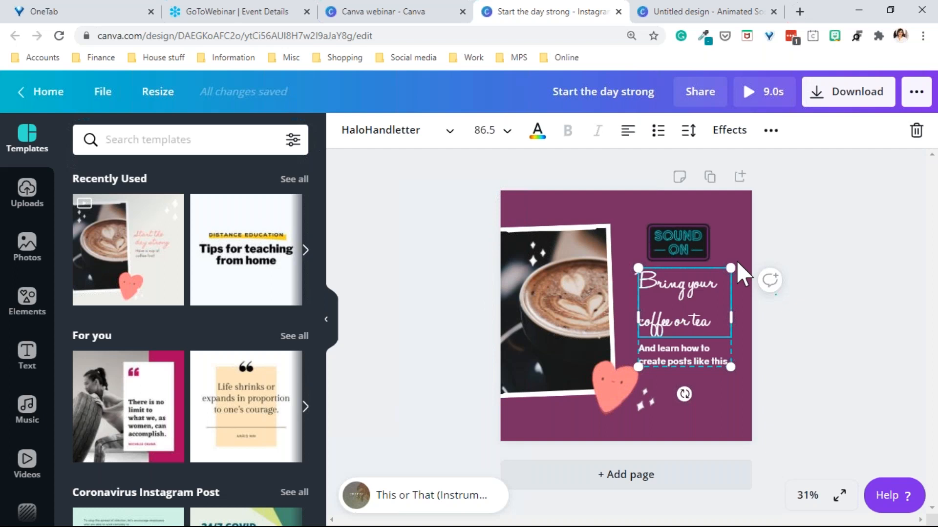
left_click(703, 14)
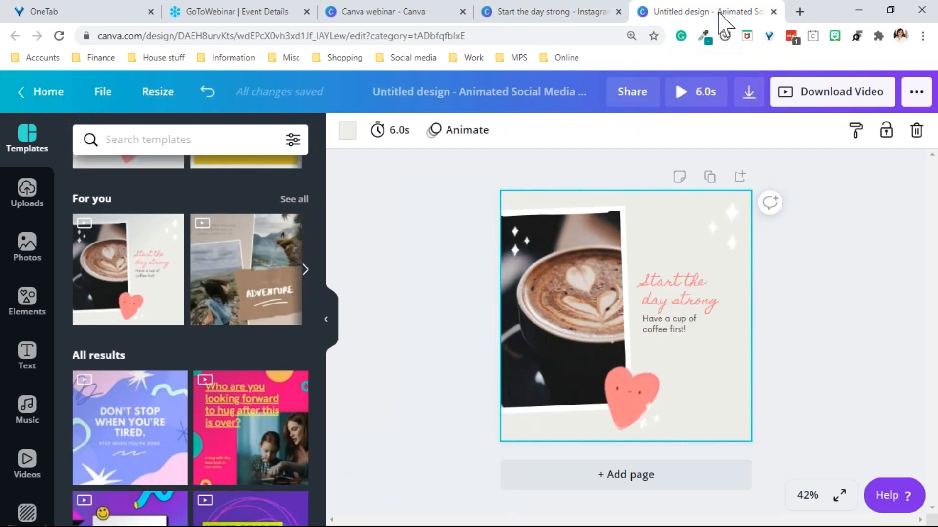
left_click(773, 11)
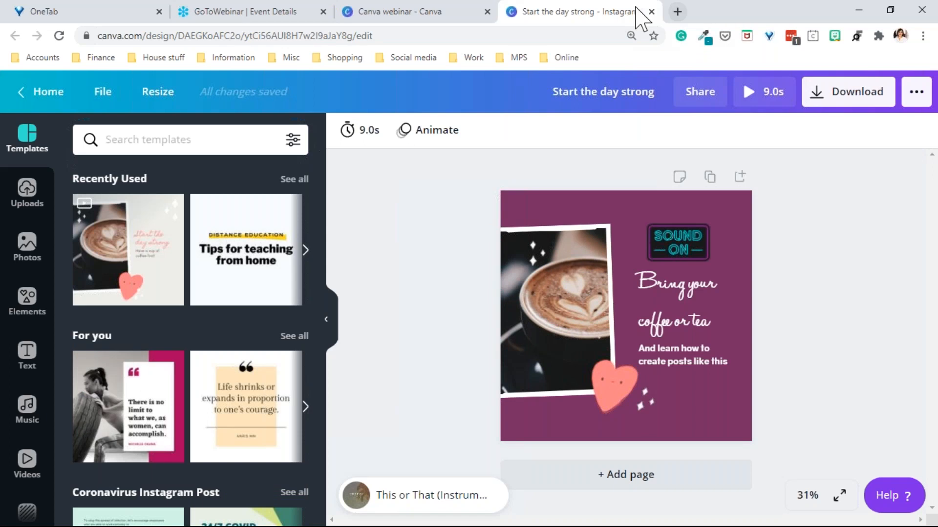
left_click(651, 11)
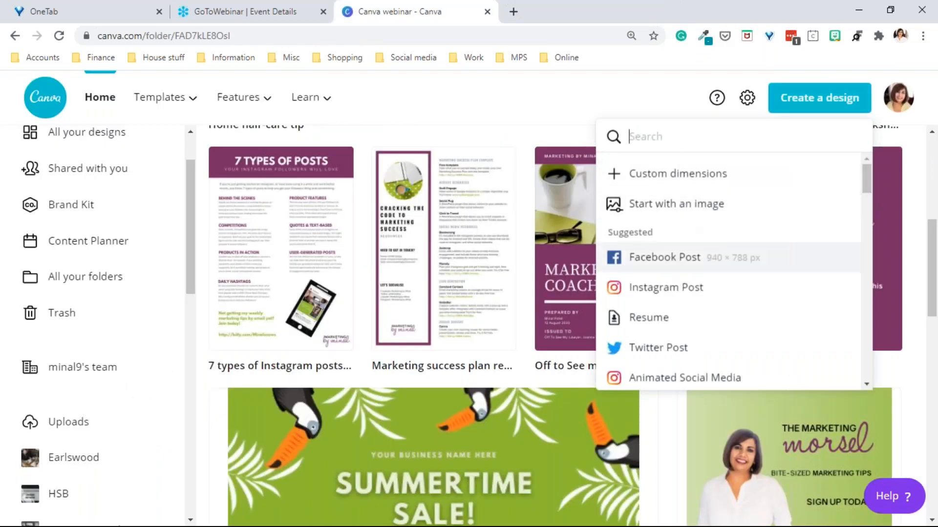
- Create a Facebook Post design and add the "Pool Party" font combination to the blank page
left_click(664, 257)
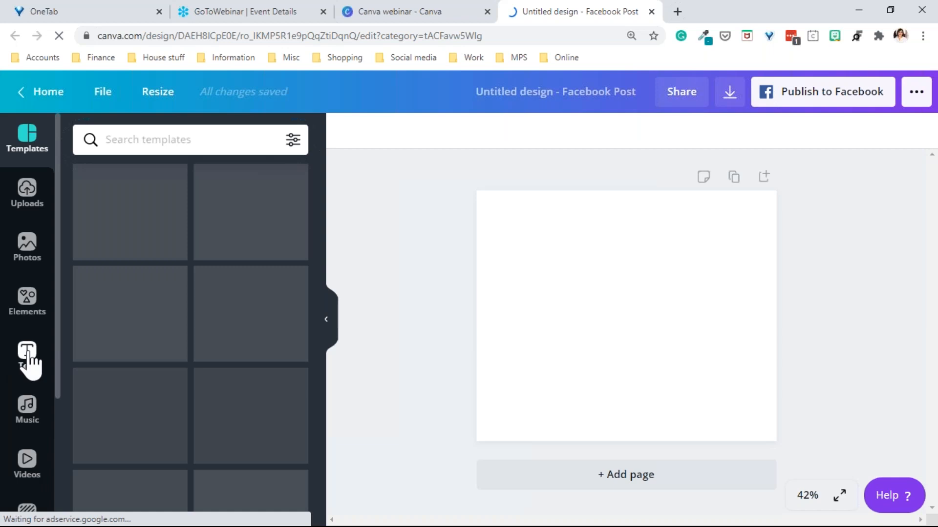
left_click(29, 357)
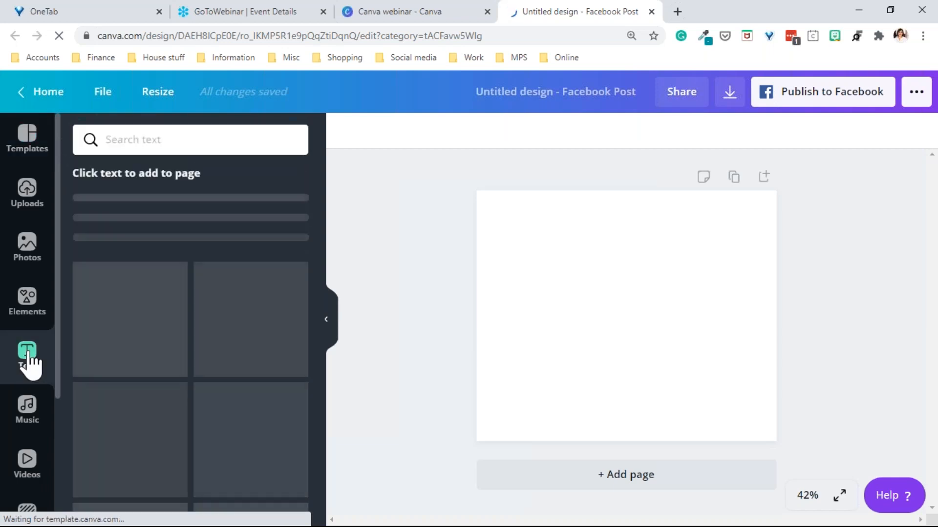
scroll(178, 356, "down", 4)
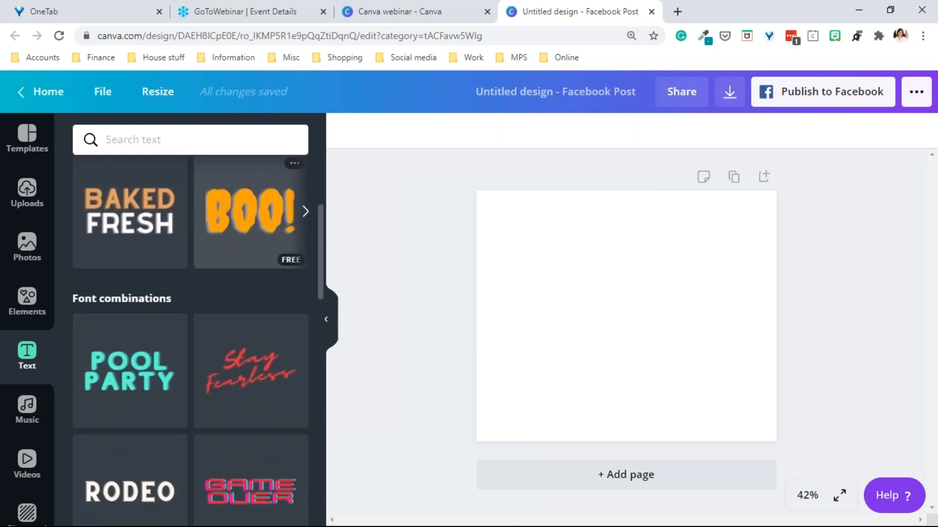
scroll(181, 332, "down", 2)
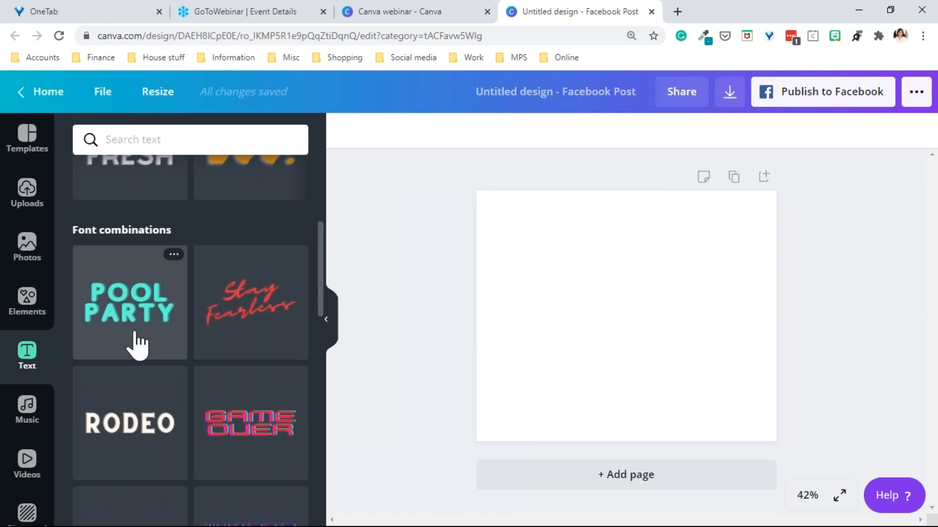
left_click(135, 334)
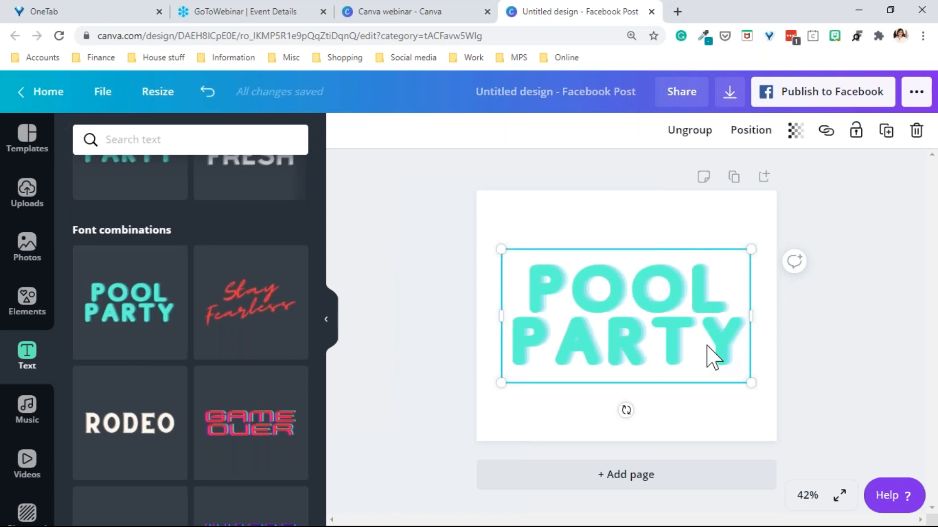
left_click(706, 345)
left_click(838, 310)
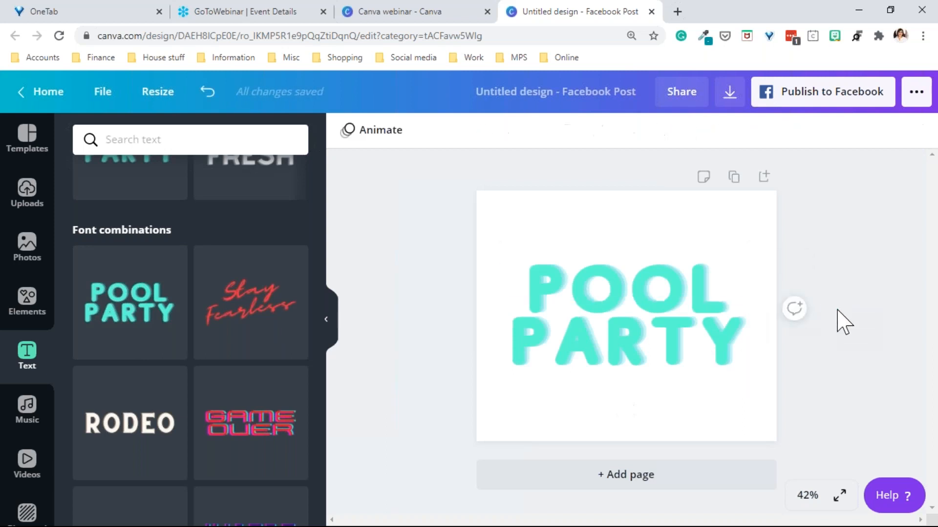
- Ungroup the "Pool Party" text and check that the words POOL and PARTY can be selected separately
left_click(708, 292)
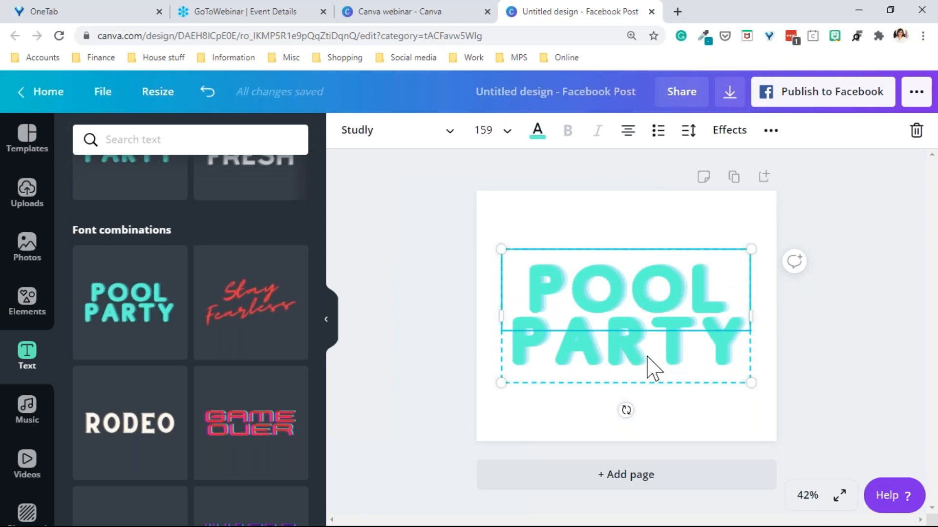
left_click(770, 132)
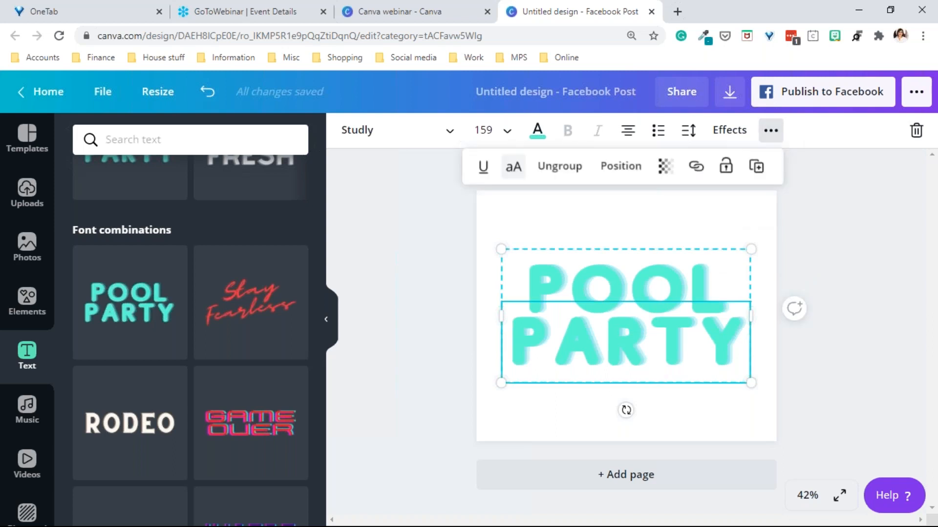
left_click(584, 169)
left_click(750, 227)
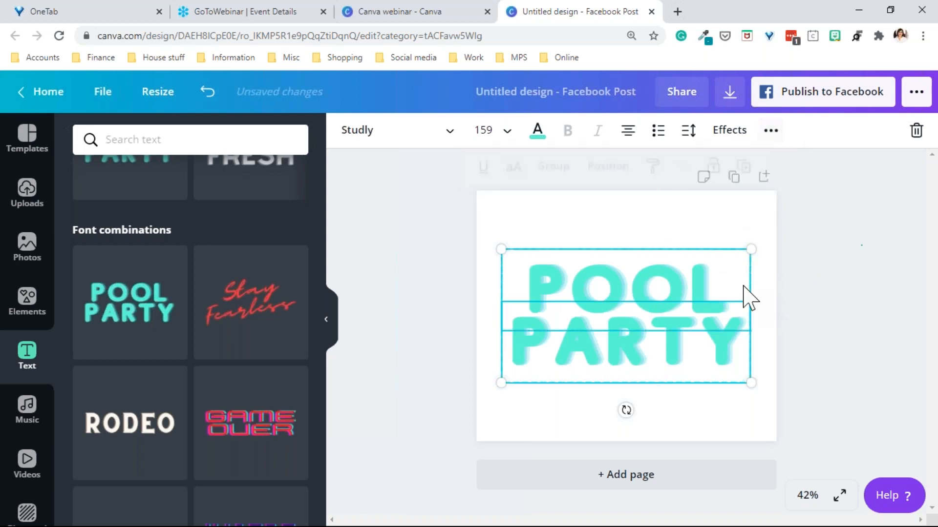
left_click(812, 360)
left_click(643, 377)
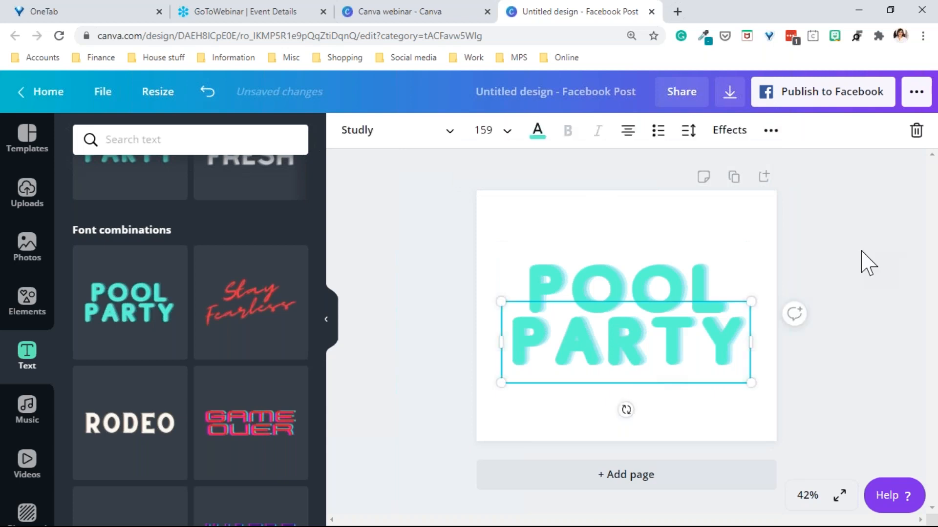
left_click(646, 282)
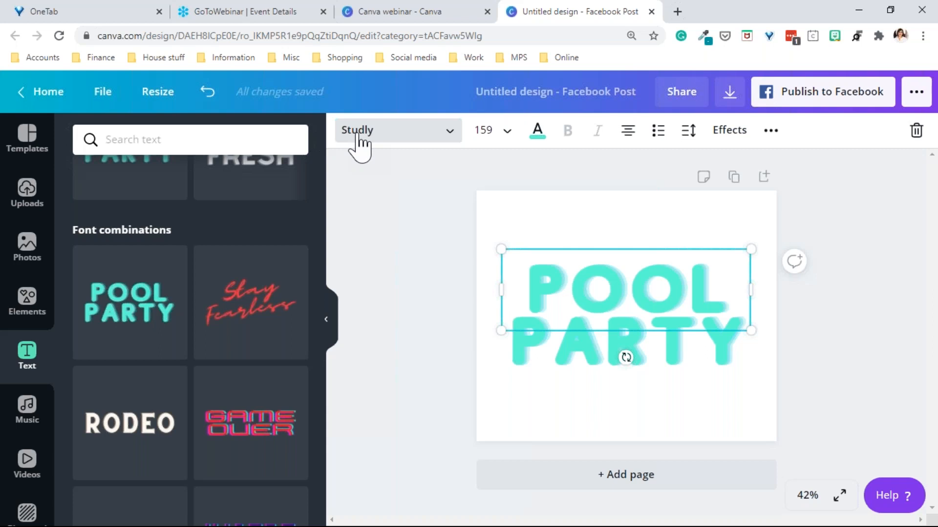
left_click(889, 219)
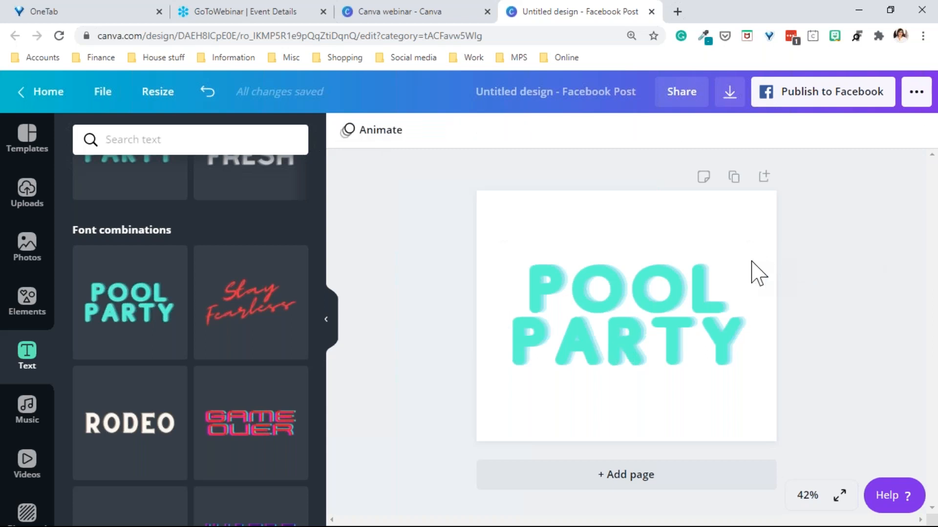
- Look over the text effects for the word POOL and apply the Lift effect to it
left_click(728, 283)
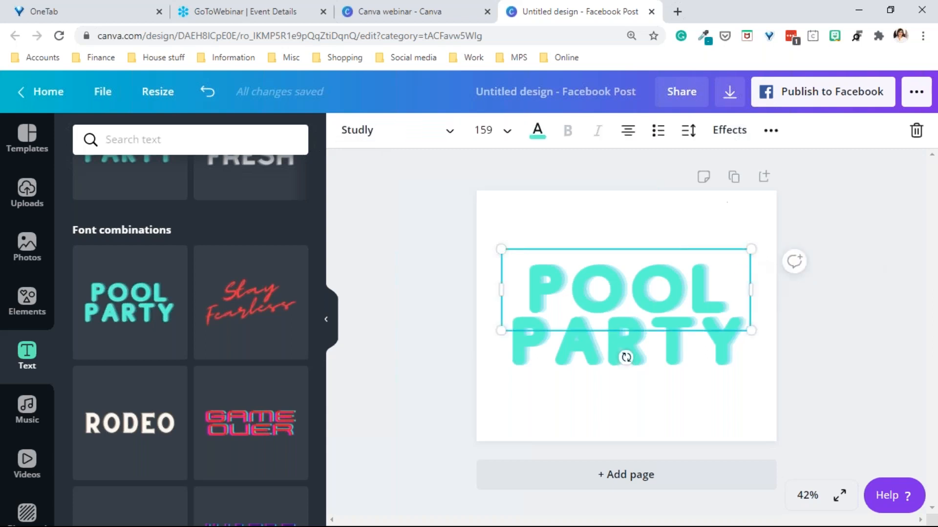
left_click(731, 138)
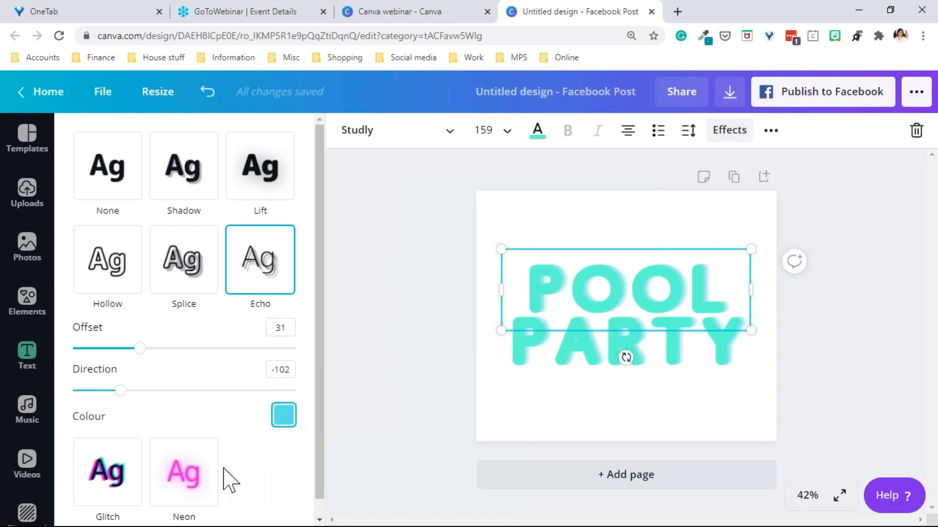
scroll(262, 459, "down", 1)
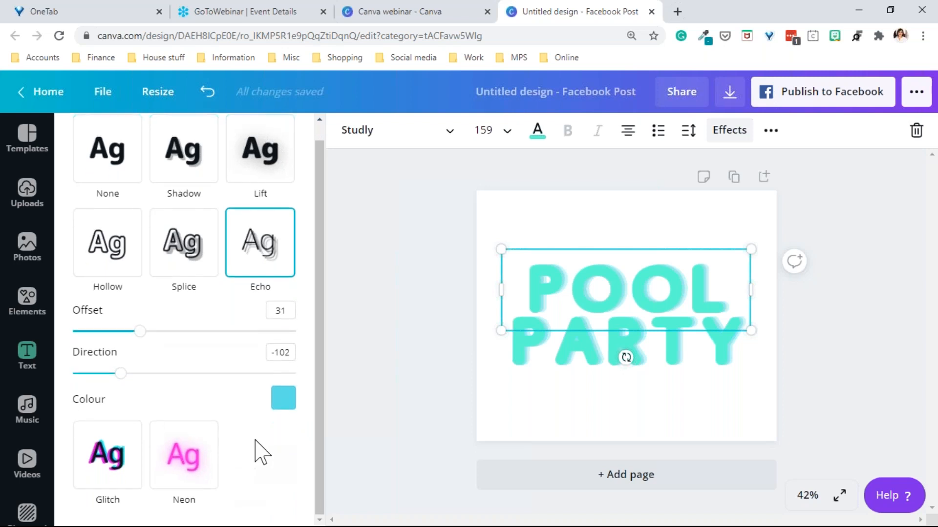
scroll(262, 454, "up", 1)
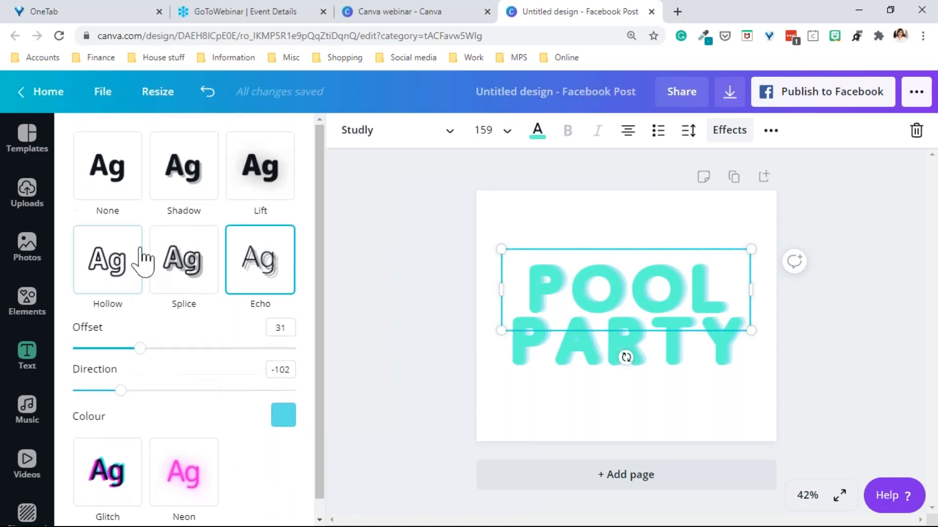
left_click(272, 190)
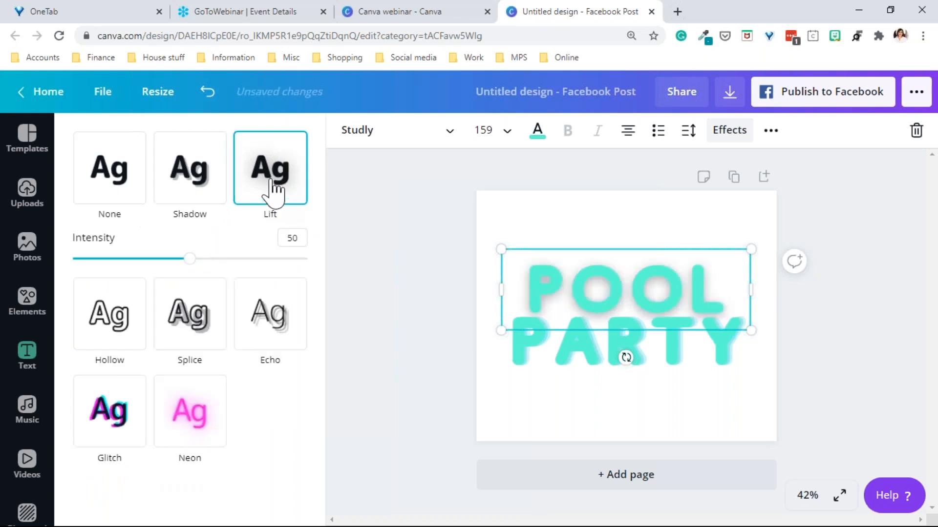
left_click(458, 413)
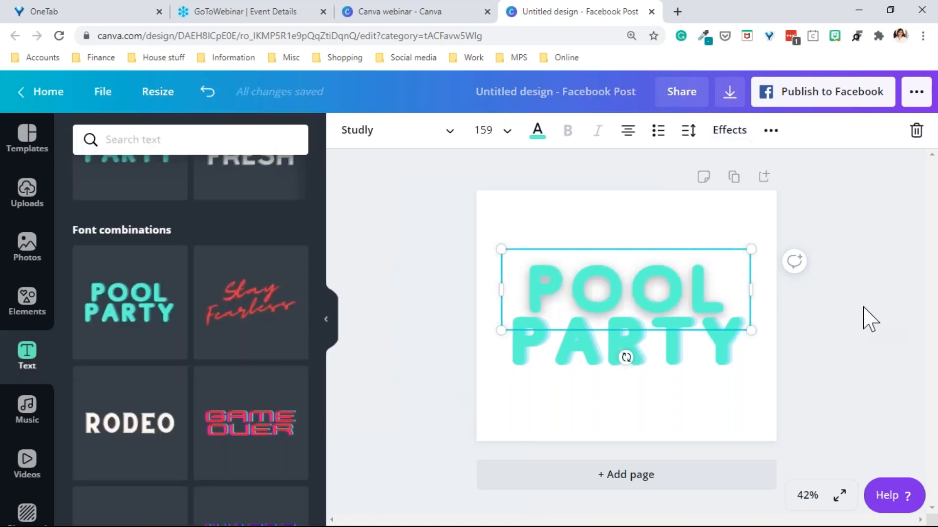
left_click(793, 309)
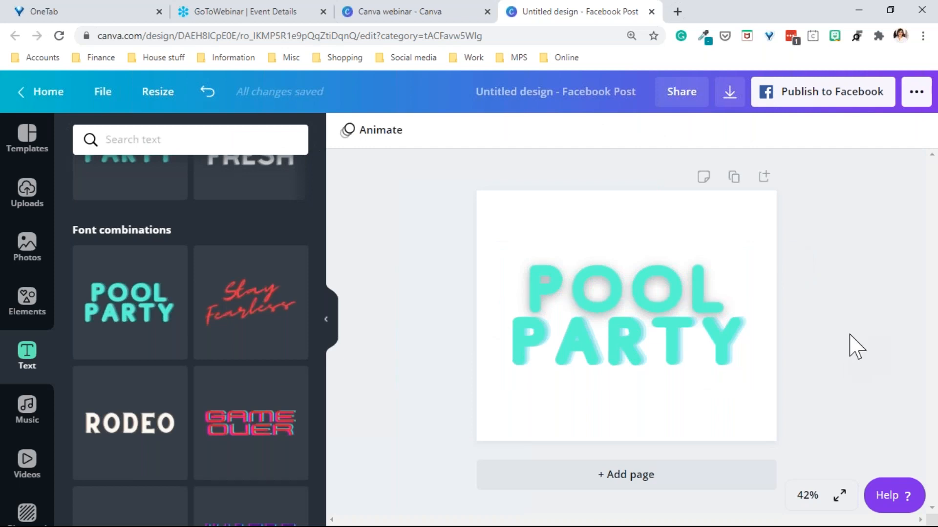
- Apply the Lift text effect to the word PARTY as well
left_click(669, 367)
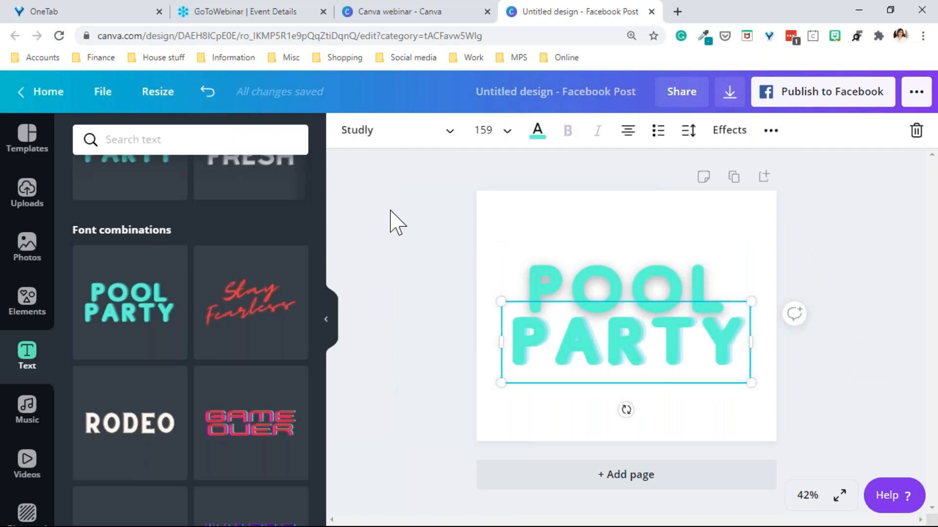
left_click(725, 139)
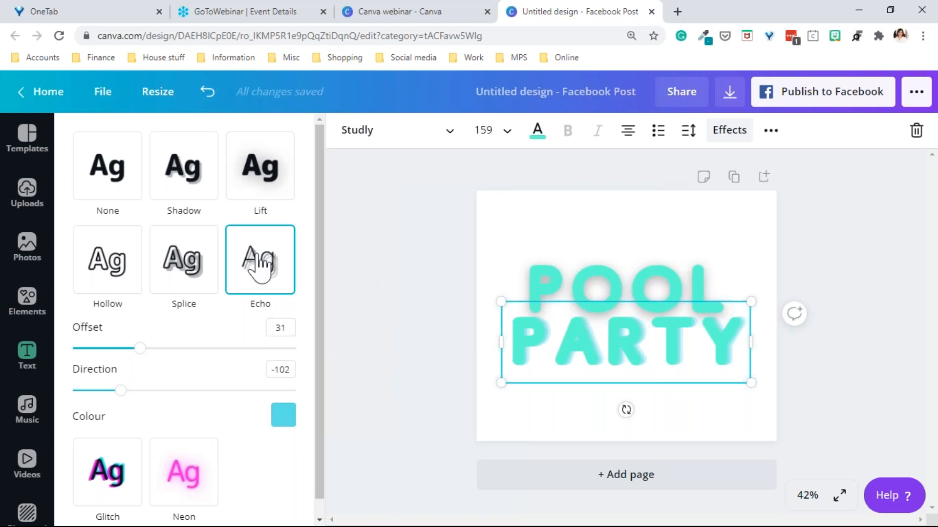
left_click(264, 193)
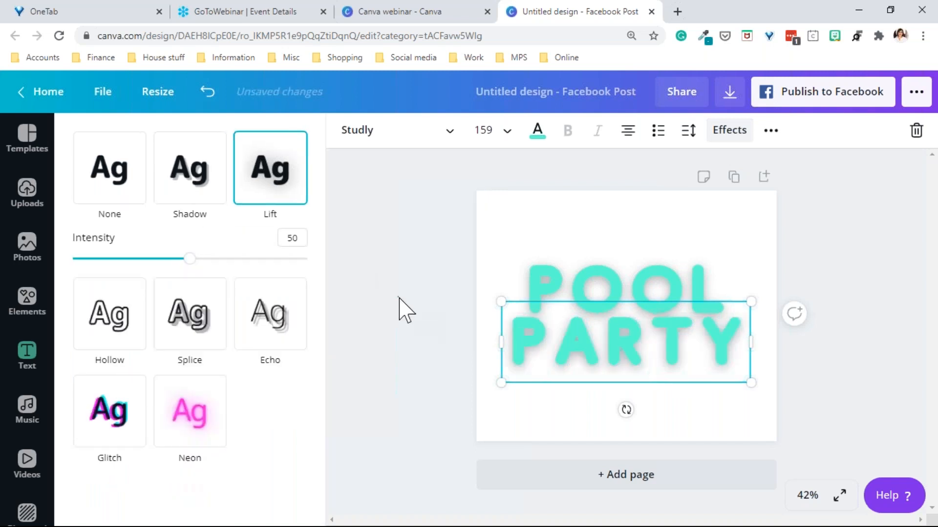
key("Escape")
left_click(891, 291)
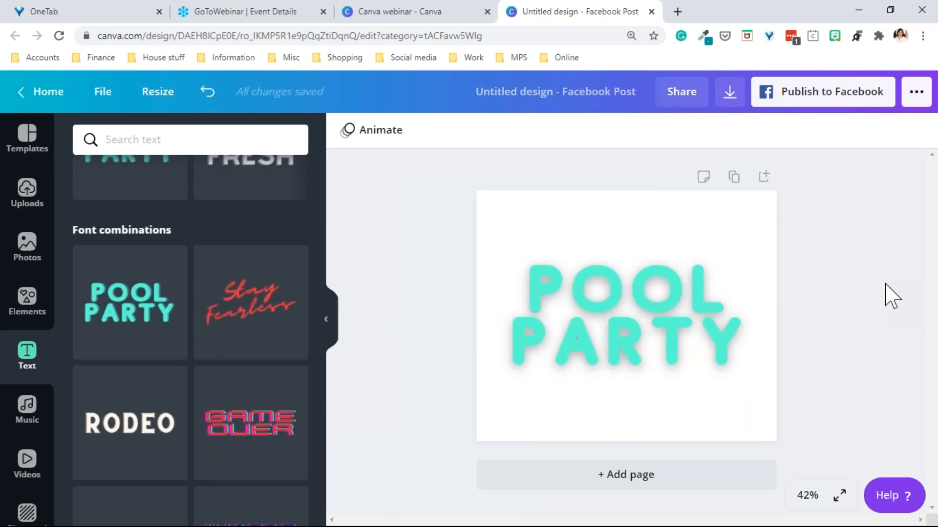
- Browse the other font combinations, and colour the word POOL with the brand palette's purple
scroll(247, 378, "down", 5)
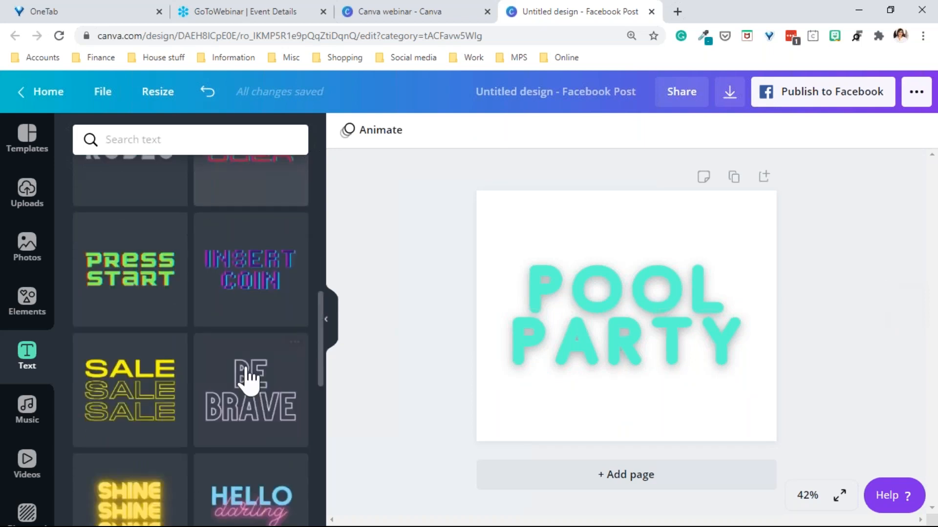
scroll(247, 378, "down", 3)
scroll(247, 378, "up", 4)
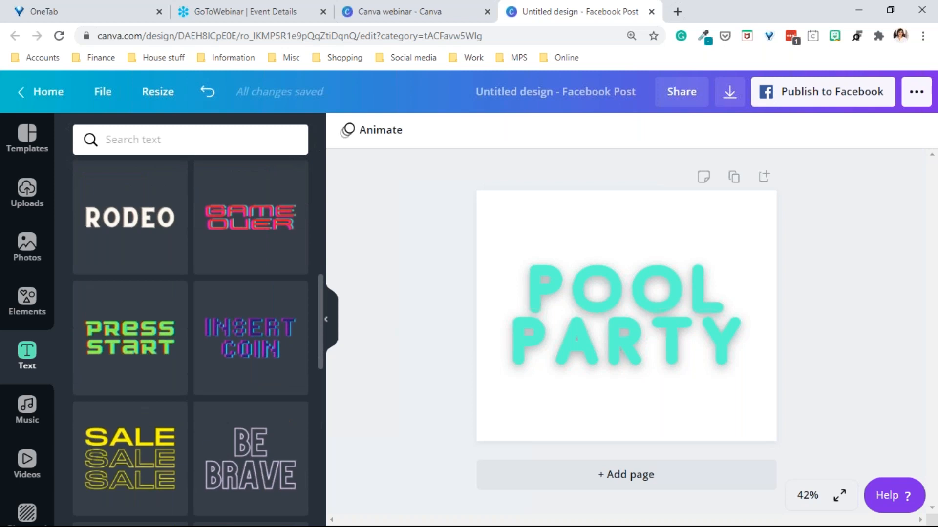
scroll(246, 373, "up", 8)
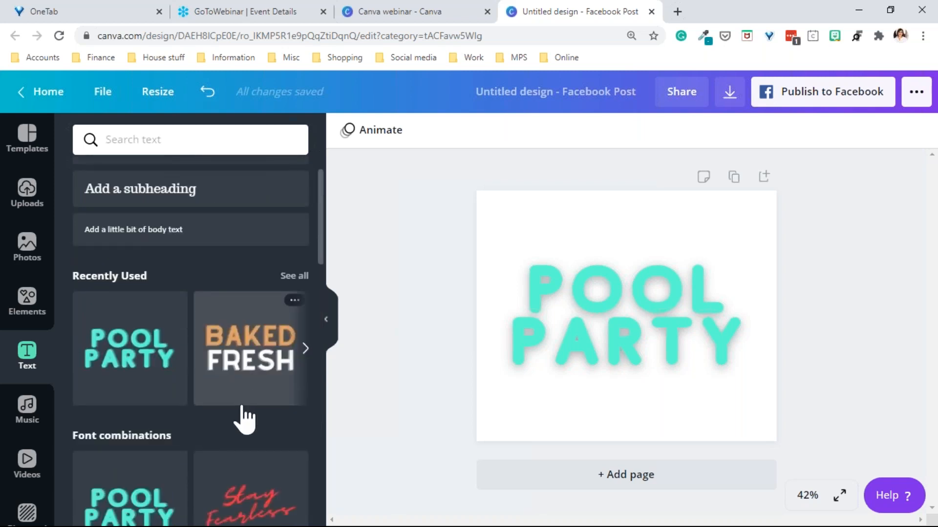
left_click(560, 293)
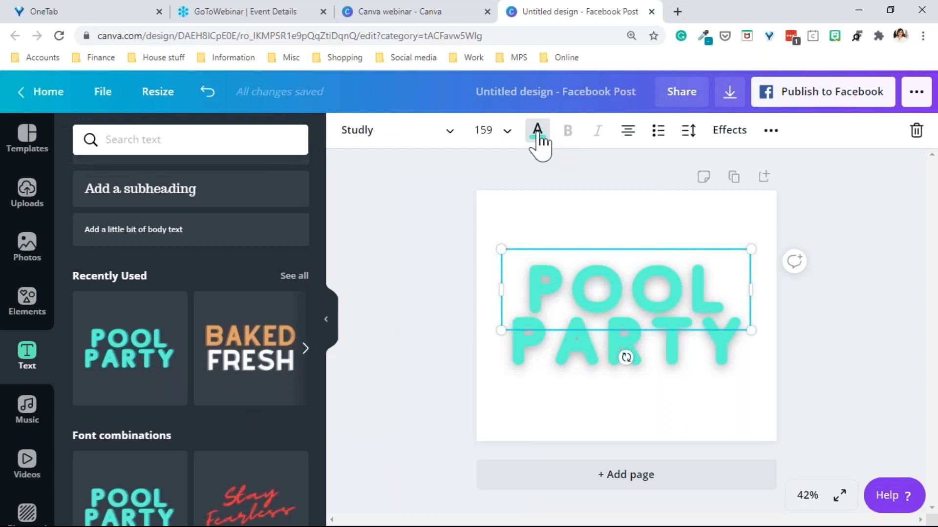
left_click(537, 131)
left_click(292, 360)
- Colour the word PARTY with the same purple from the brand palette
left_click(548, 350)
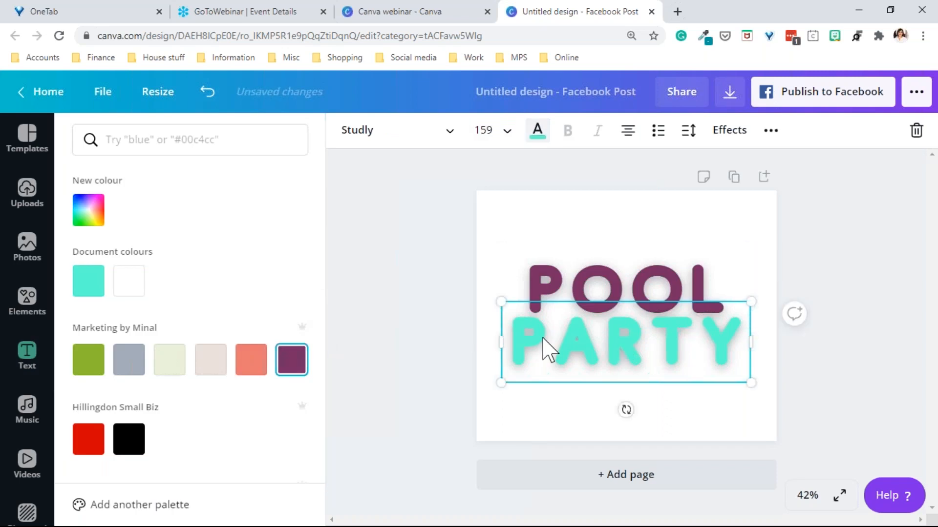
left_click(532, 141)
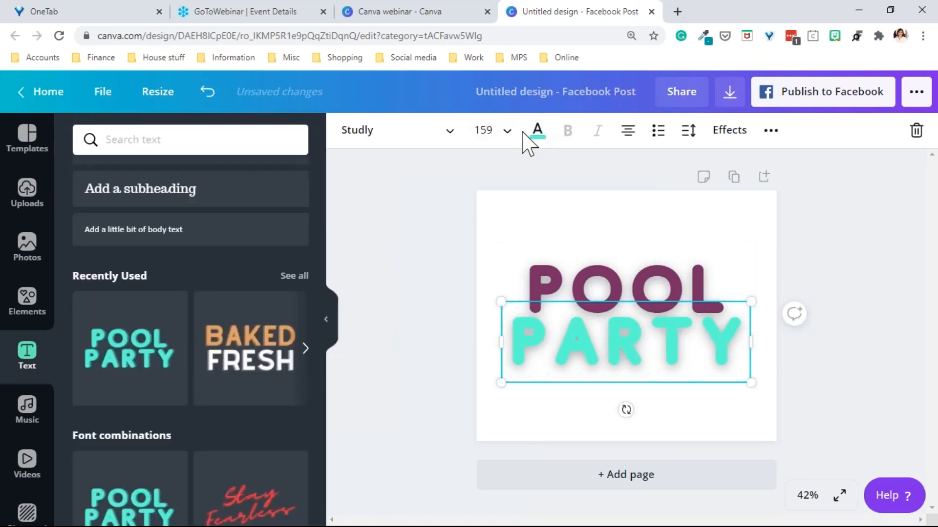
left_click(292, 360)
left_click(597, 378)
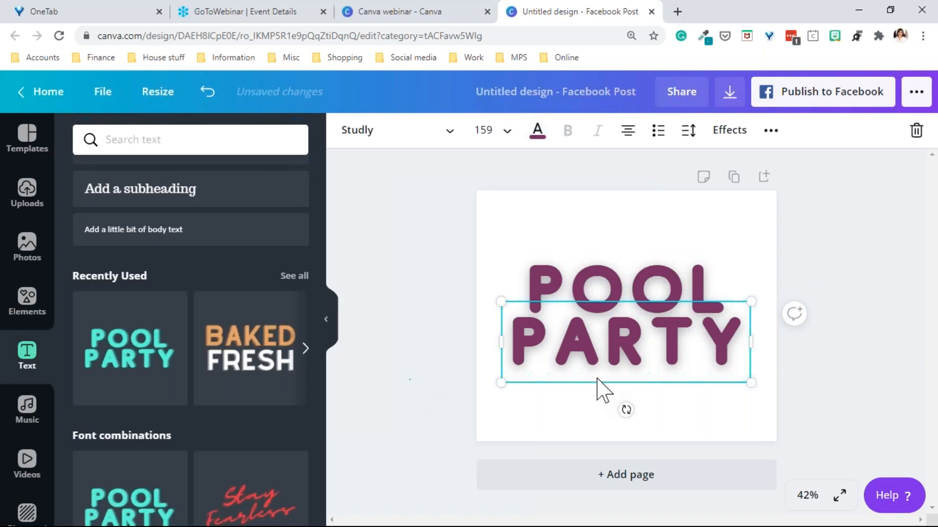
left_click(887, 355)
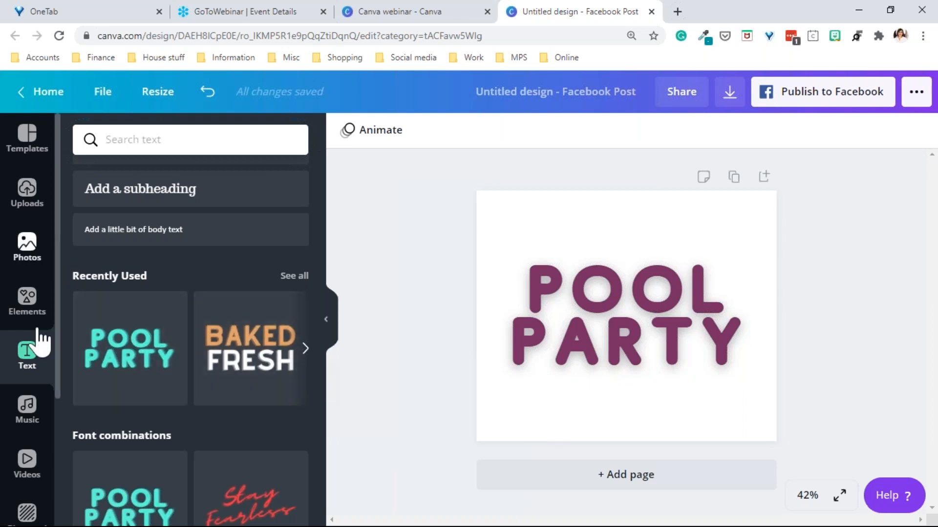
- Open the saved Marketing by Minal folder and show only its photos
scroll(32, 459, "down", 2)
scroll(34, 459, "down", 1)
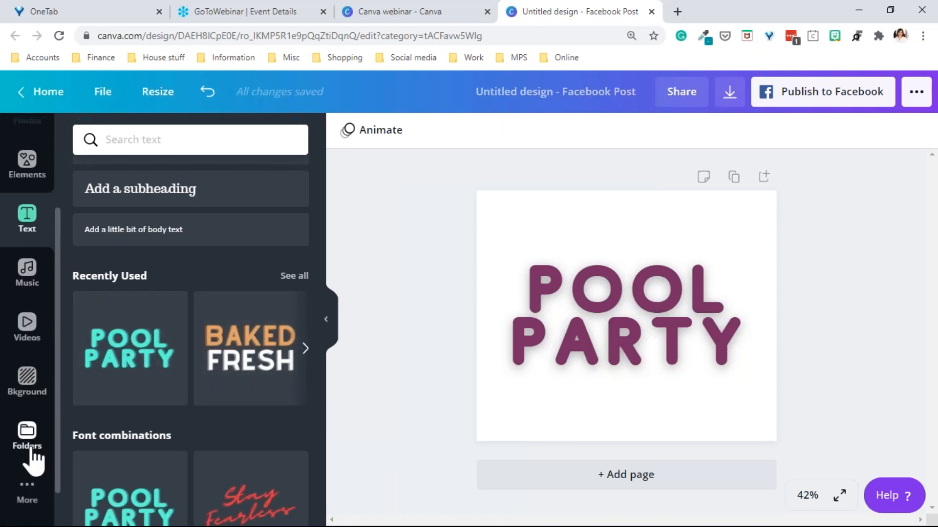
scroll(31, 448, "down", 1)
scroll(31, 448, "up", 1)
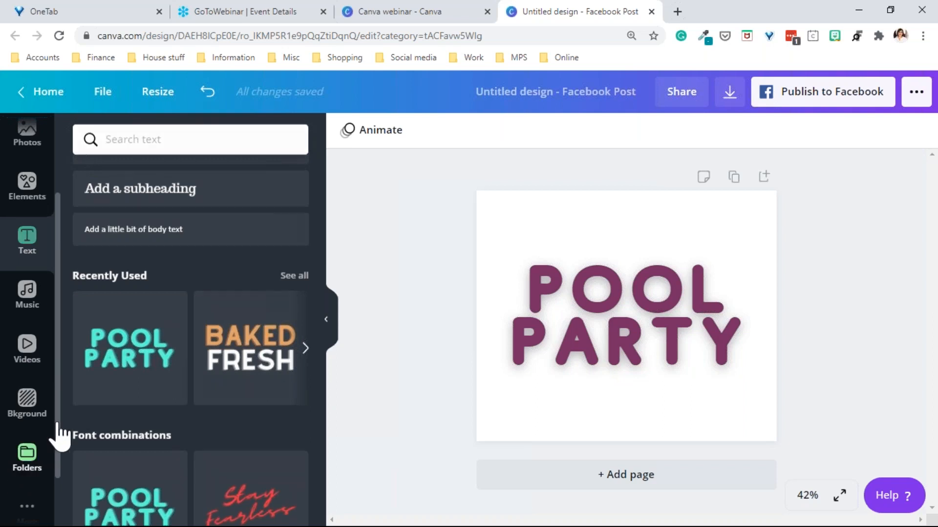
left_click(44, 452)
scroll(202, 355, "down", 1)
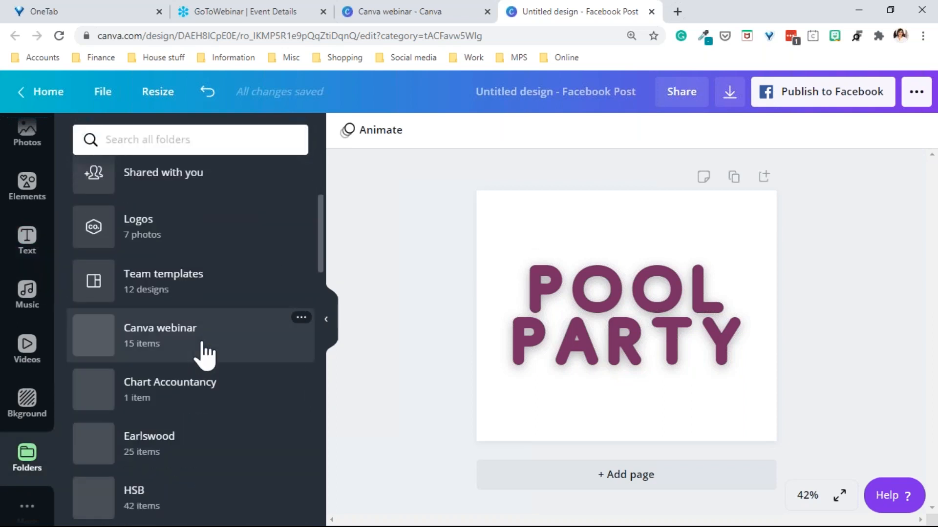
scroll(205, 356, "down", 3)
scroll(205, 355, "down", 5)
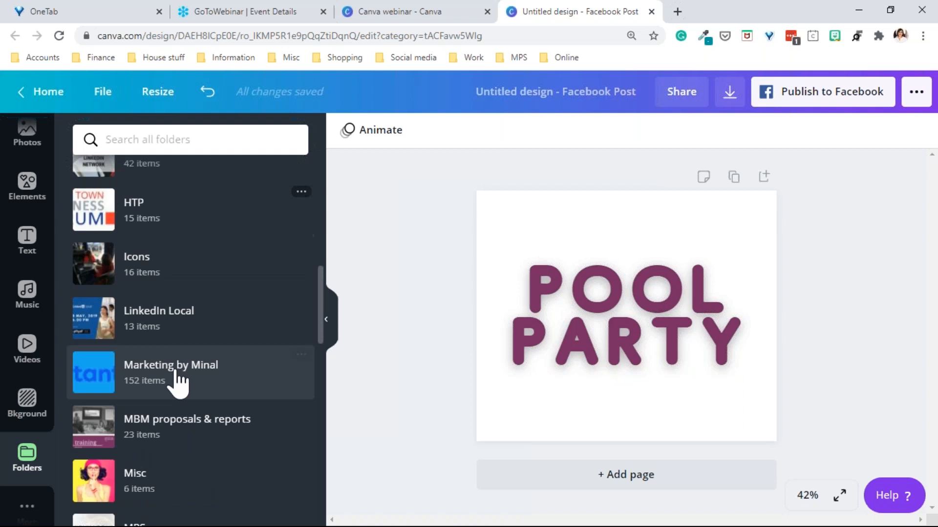
left_click(178, 380)
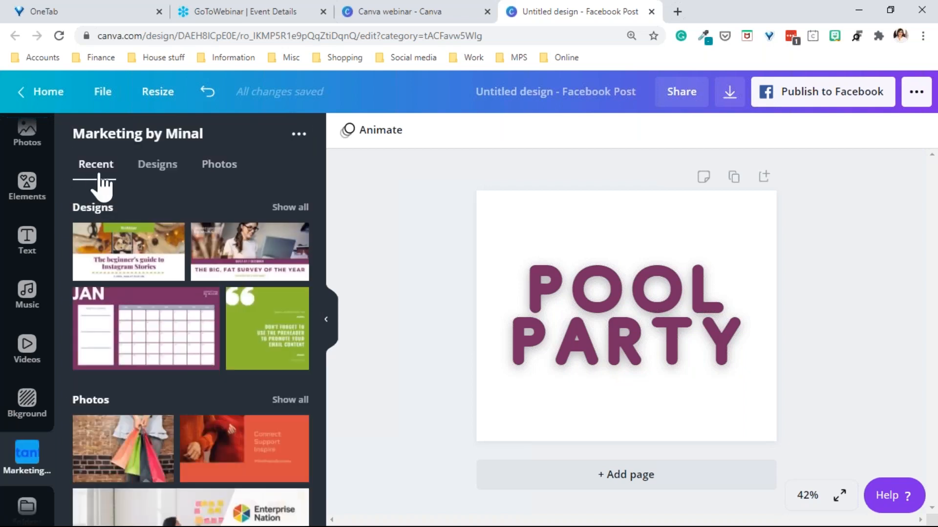
left_click(226, 170)
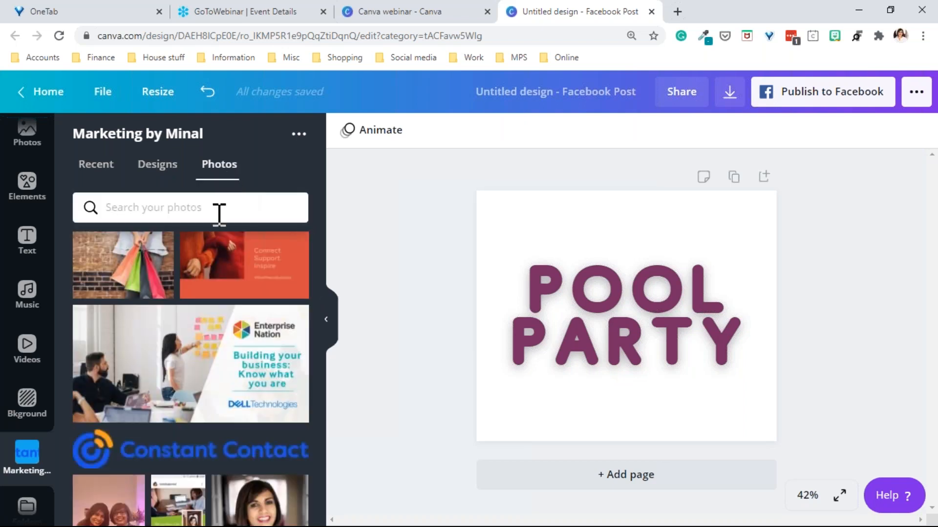
left_click(169, 210)
- Upload 20190925_125055-01.jpeg from the computer's Images folder inside Marketing by Minal into the open Canva folder
left_click(297, 135)
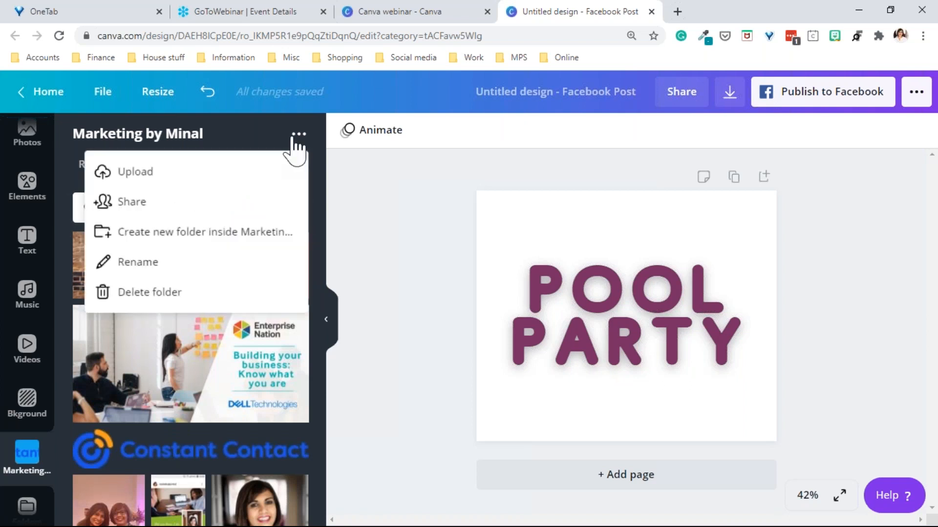
left_click(141, 173)
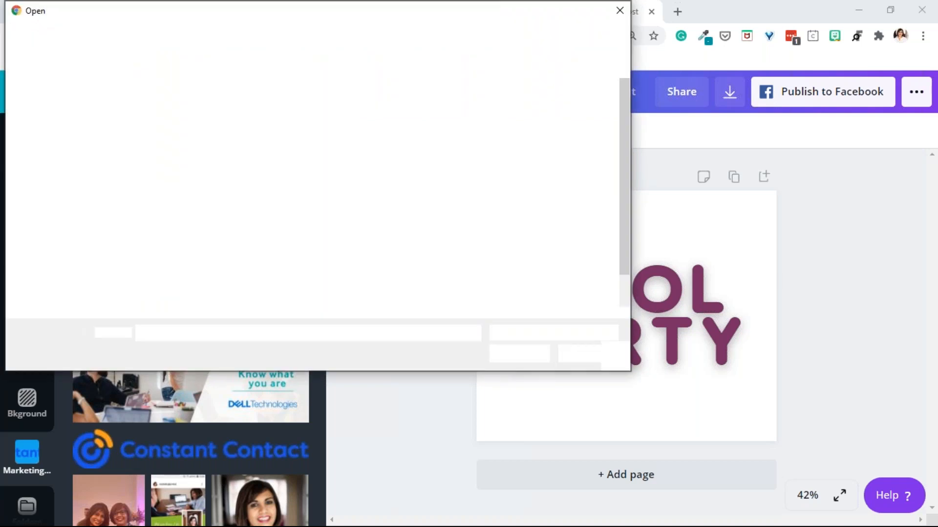
left_click(63, 168)
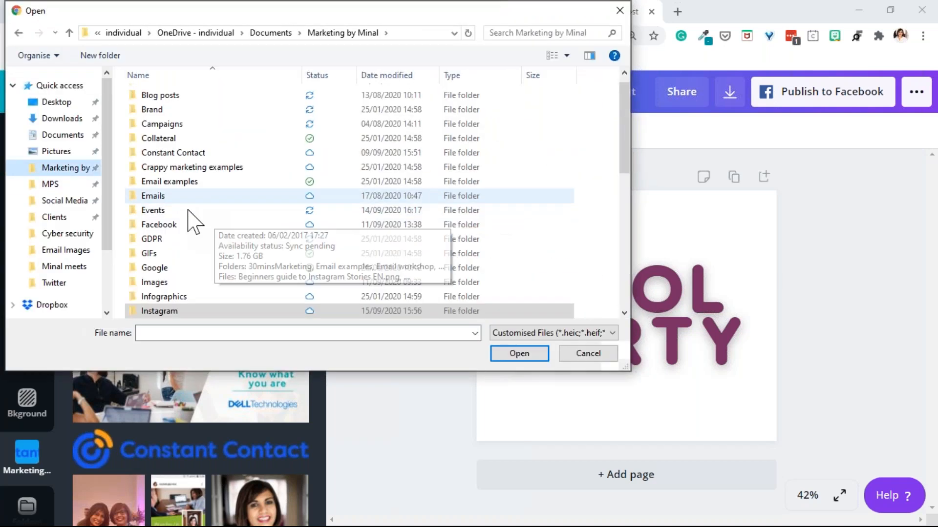
double_click(159, 284)
scroll(276, 234, "down", 6)
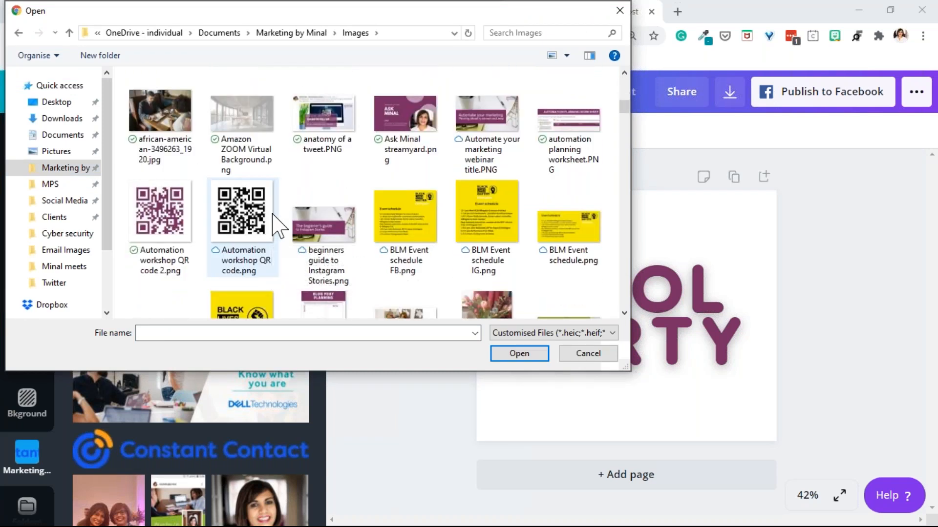
scroll(275, 227, "up", 3)
left_click(406, 290)
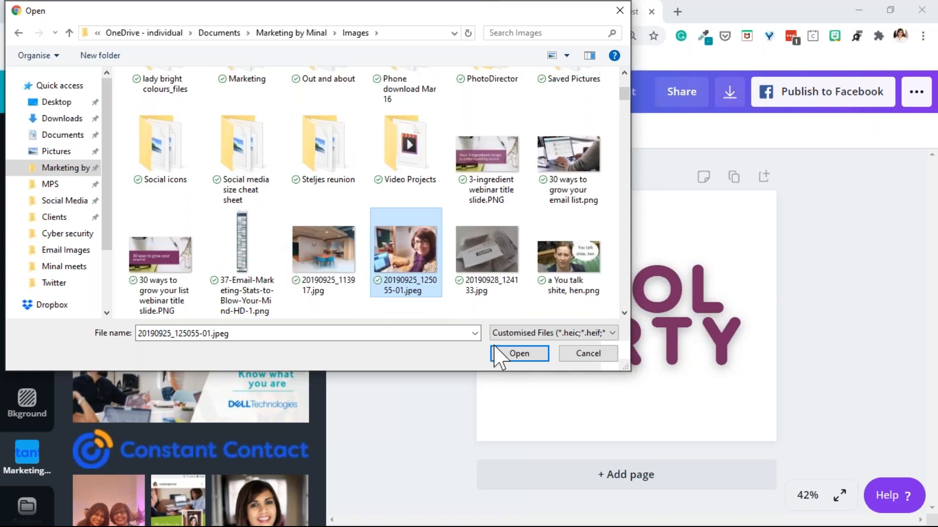
left_click(510, 356)
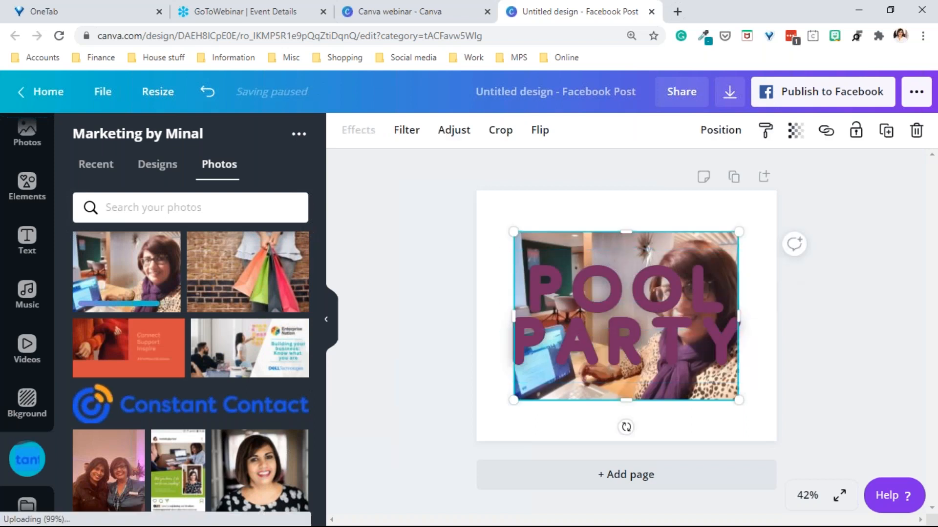
- Delete the words POOL and PARTY and the photo from the page, leaving the canvas blank
left_click(682, 296)
key("Delete")
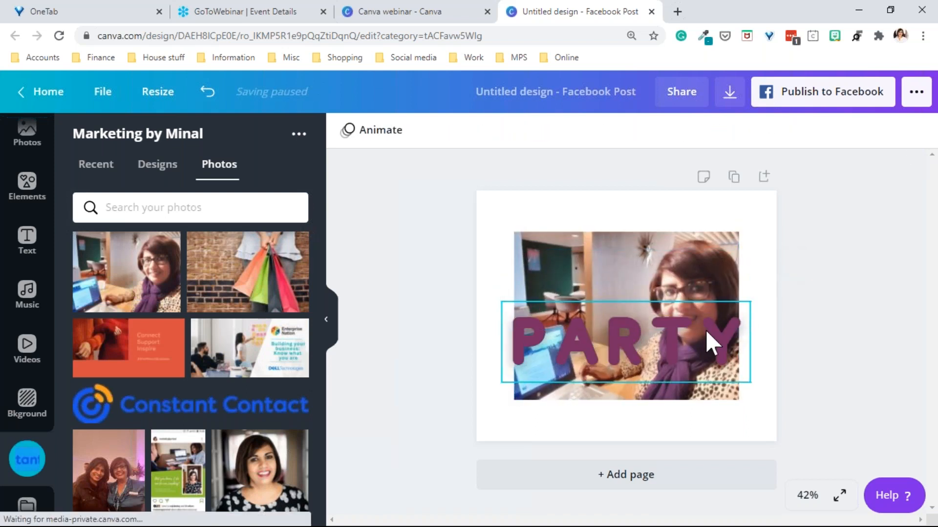
left_click(706, 332)
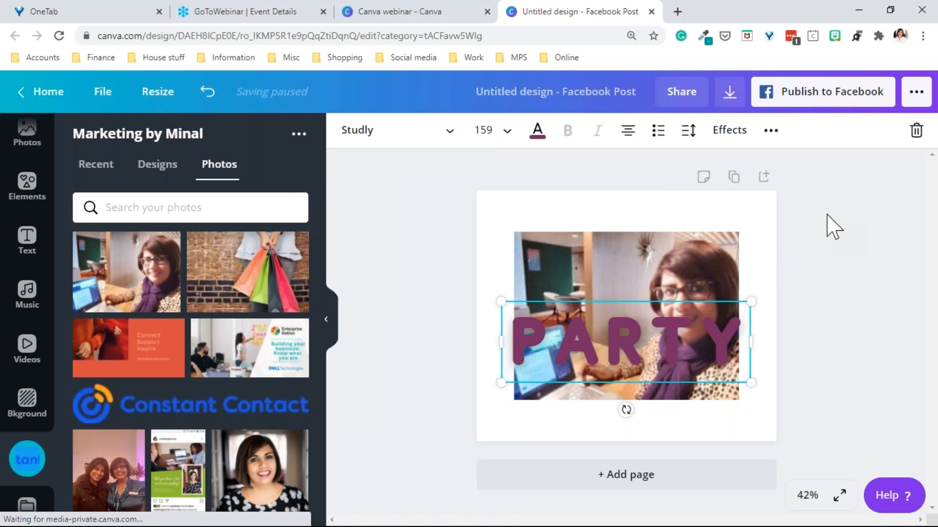
key("Delete")
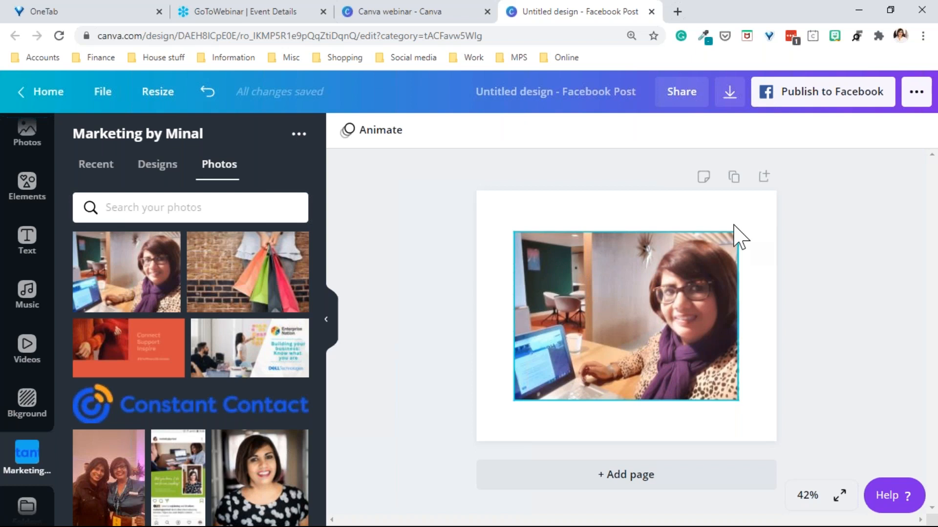
left_click(689, 259)
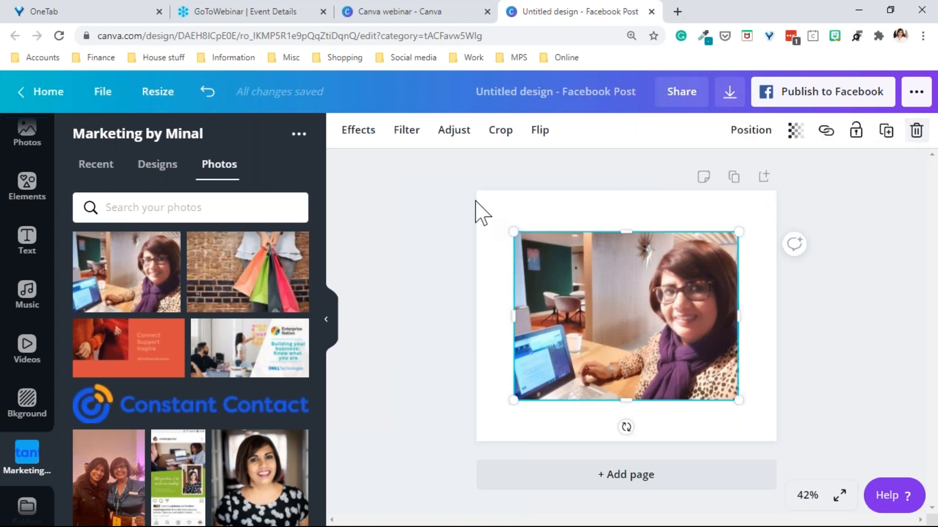
key("Delete")
- Set the newly uploaded photo as the page background and remove its backdrop with Background Remover
left_click_drag(126, 272, 485, 255)
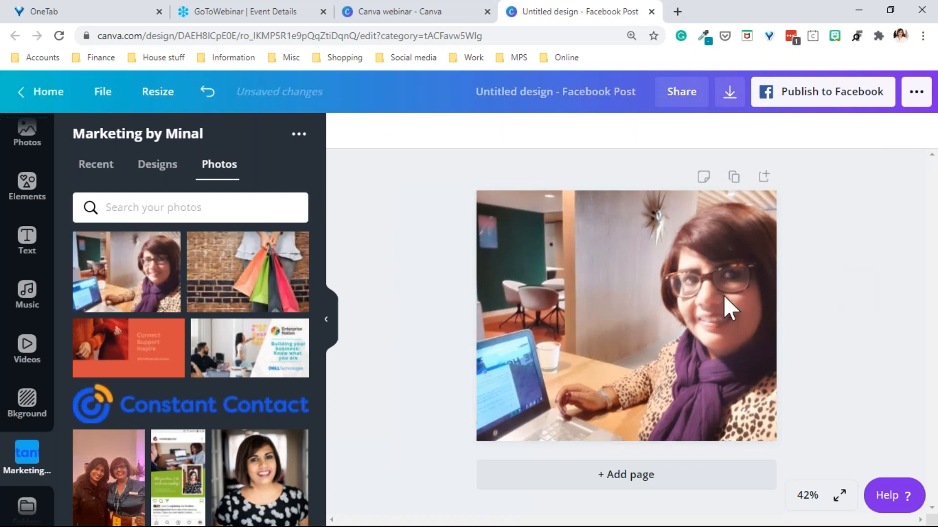
left_click(614, 270)
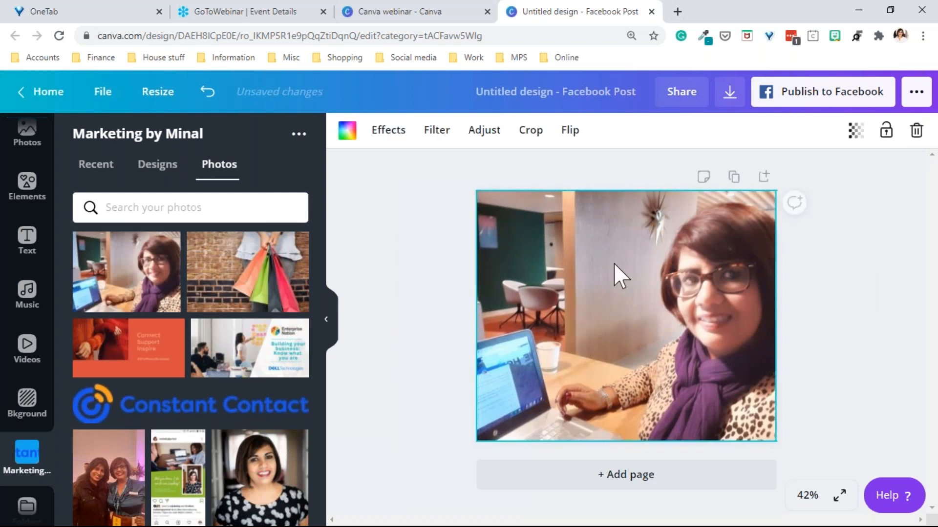
left_click(388, 130)
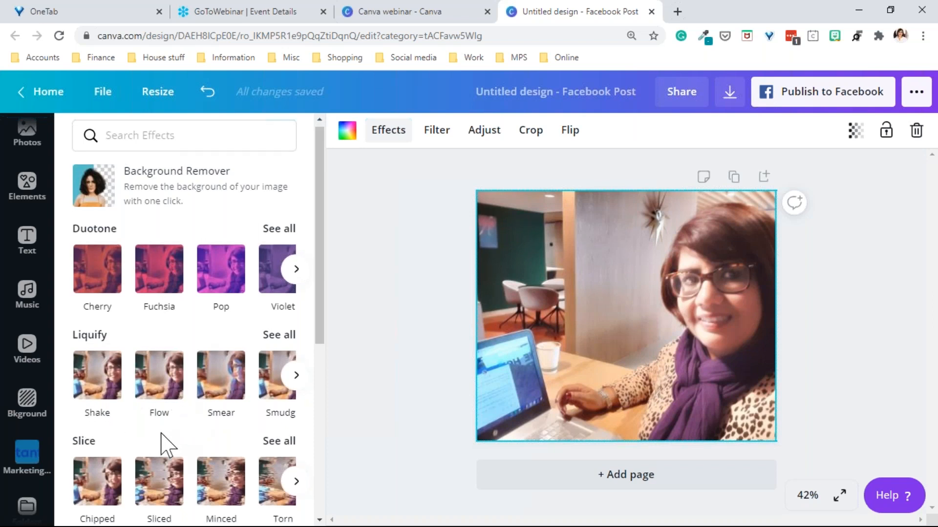
scroll(164, 436, "down", 6)
scroll(163, 435, "up", 6)
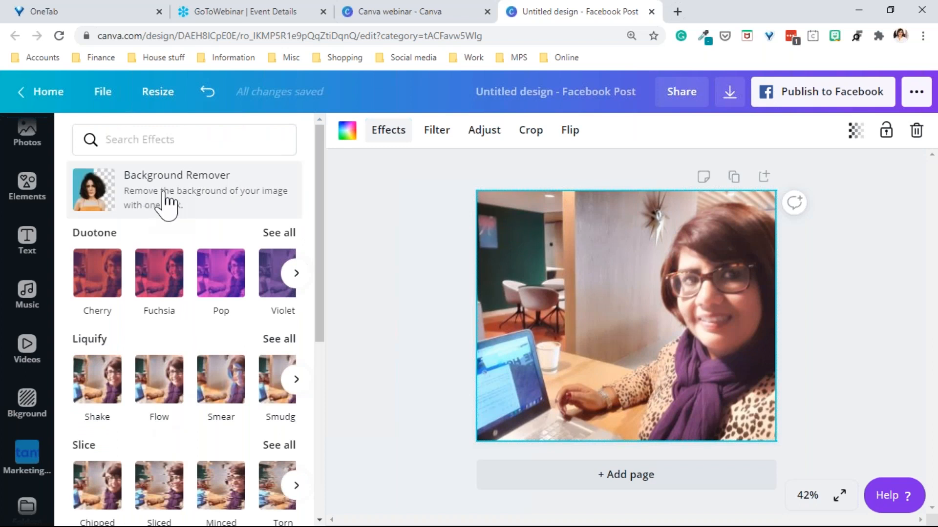
left_click(166, 196)
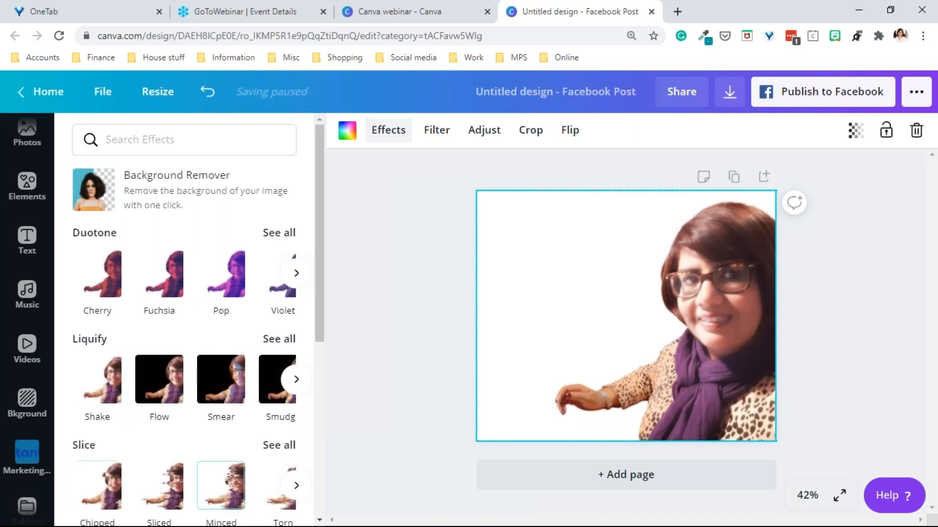
- Look through the Duotone and Liquify photo effects and try the Spin effect on the cut-out photo
scroll(195, 457, "down", 3)
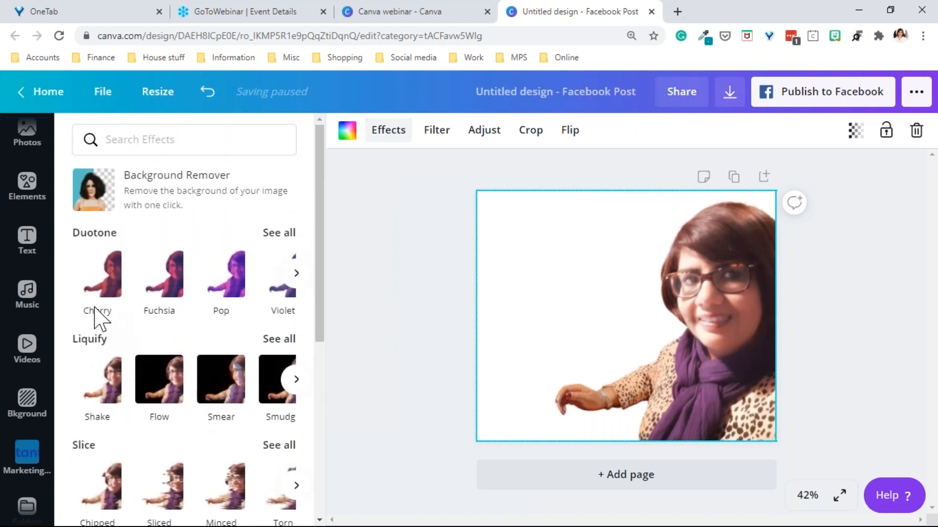
left_click(298, 273)
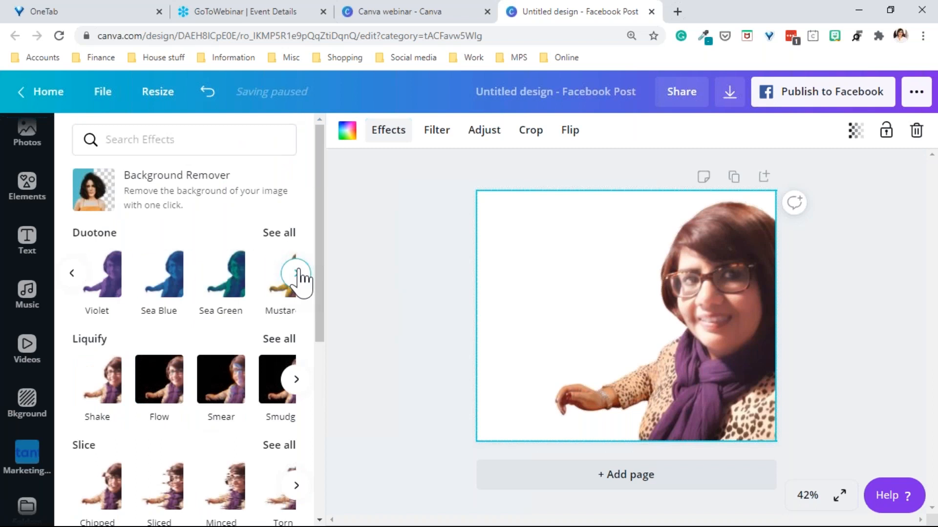
left_click(298, 275)
left_click(297, 274)
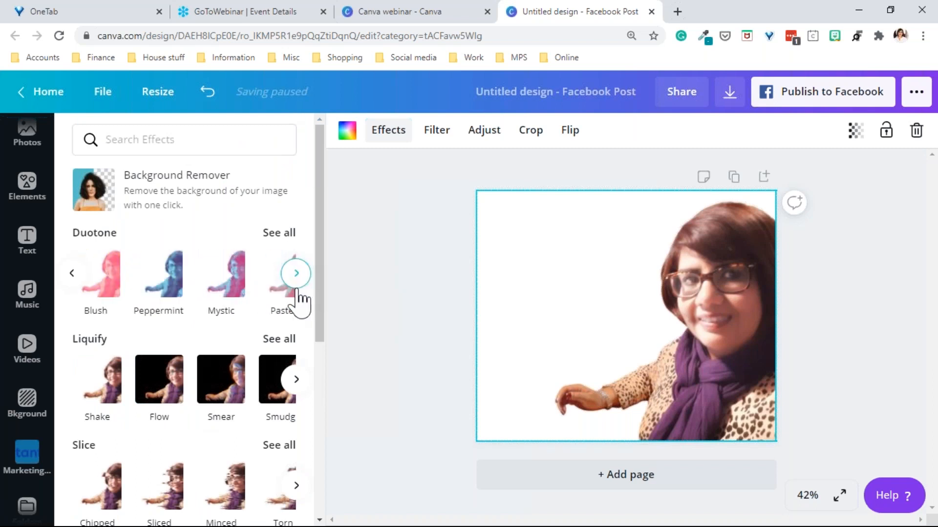
left_click(297, 380)
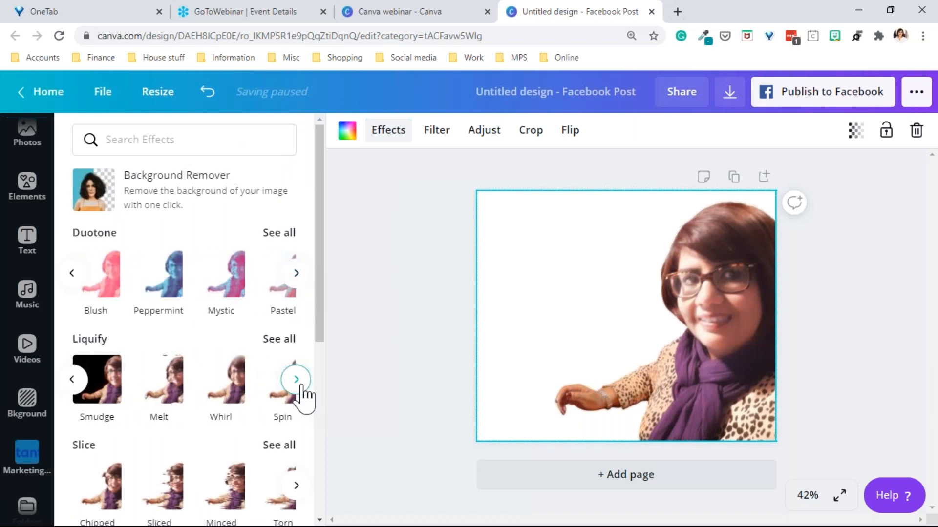
left_click(297, 380)
left_click(210, 381)
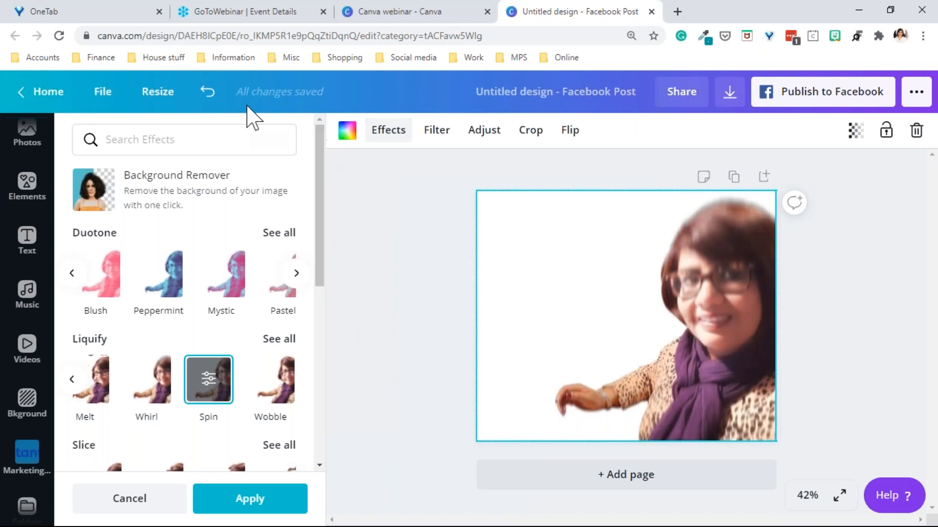
- Undo the photo edits back to a blank page, and discard a loosely placed copy of the photo
left_click(209, 94)
left_click(209, 94)
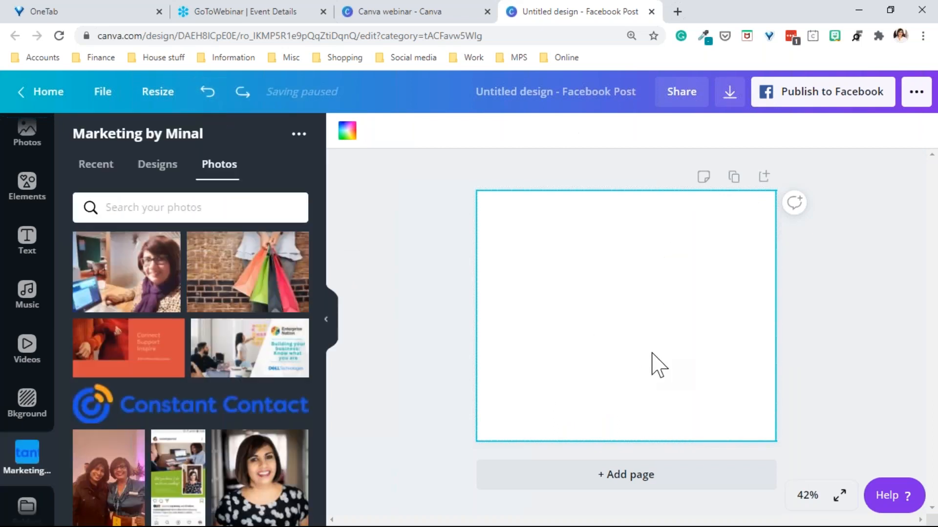
mouse_move(127, 272)
left_mouse_down()
mouse_move(484, 244)
mouse_move(450, 221)
mouse_move(559, 288)
left_mouse_up()
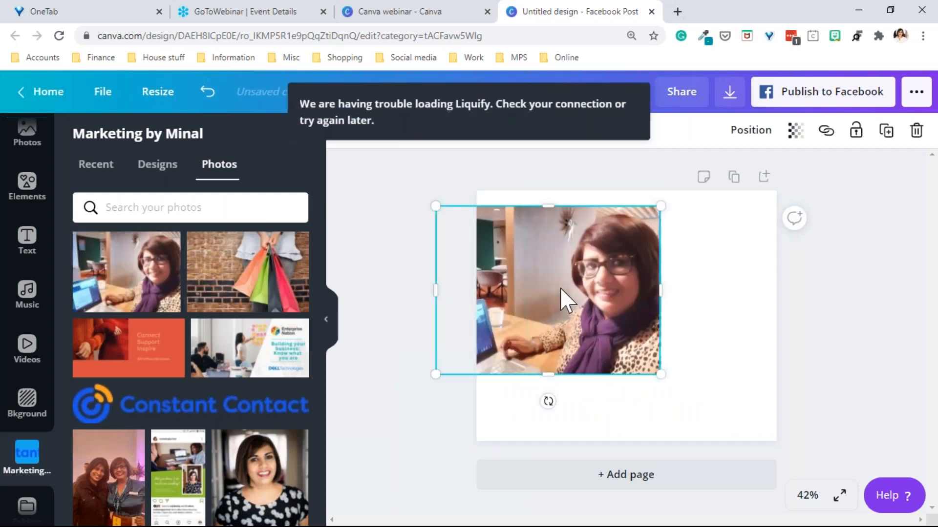
key("Delete")
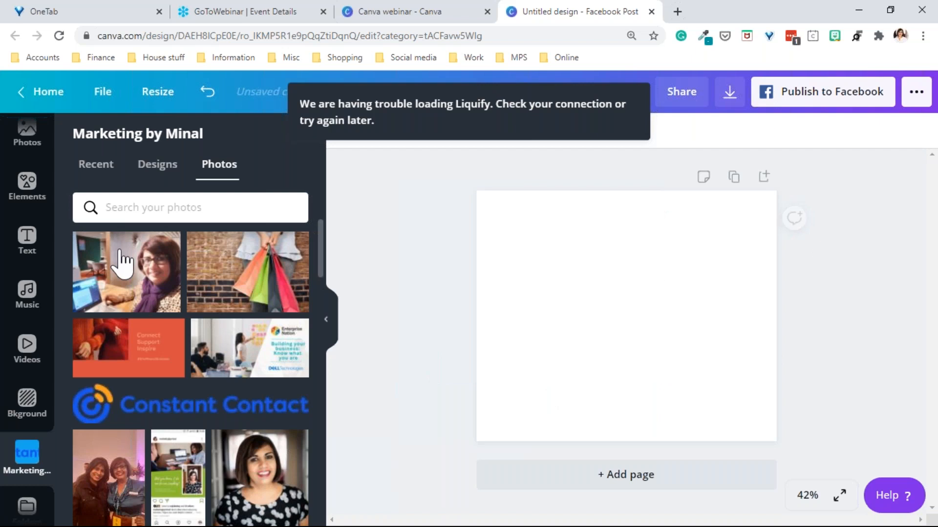
- Fill the page background with the uploaded photo and shift its crop so the photo's right edge meets the page edge
mouse_move(97, 274)
left_mouse_down()
mouse_move(508, 281)
mouse_move(493, 271)
left_mouse_up()
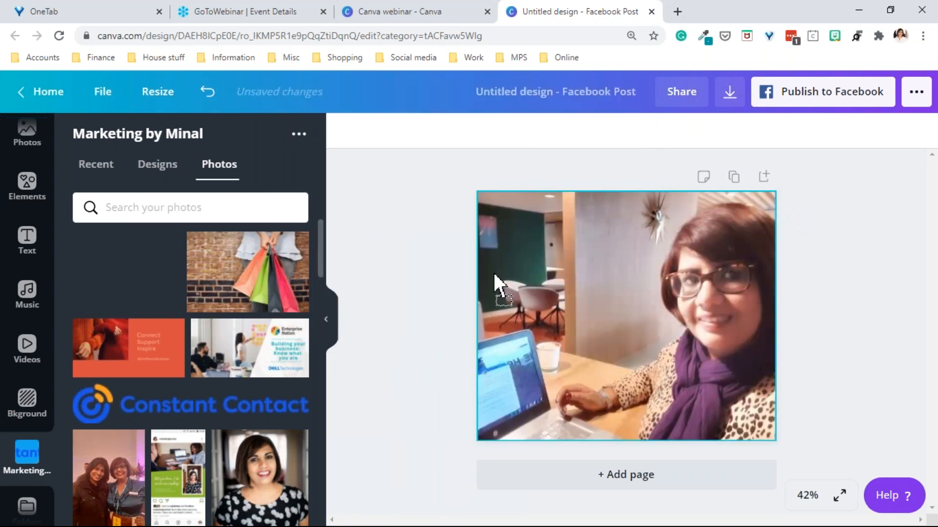
left_click(608, 318)
double_click(608, 318)
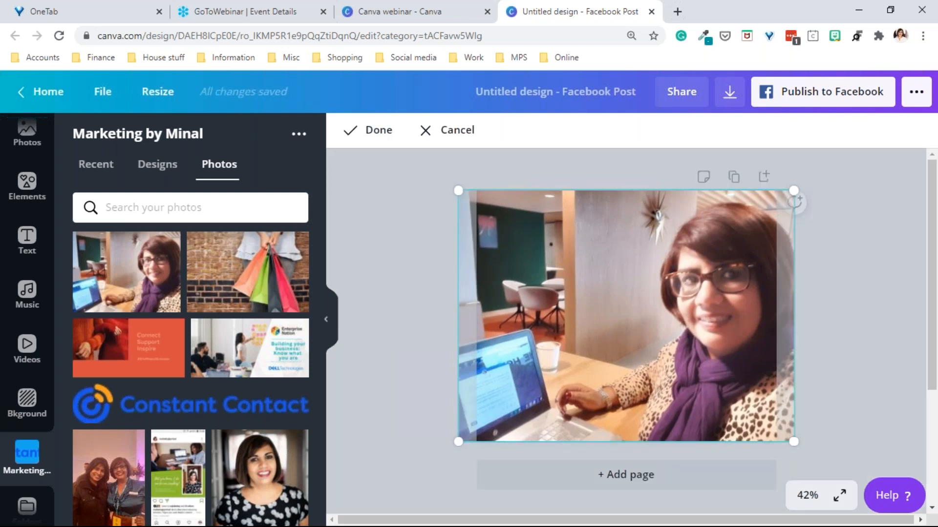
left_click_drag(798, 442, 785, 434)
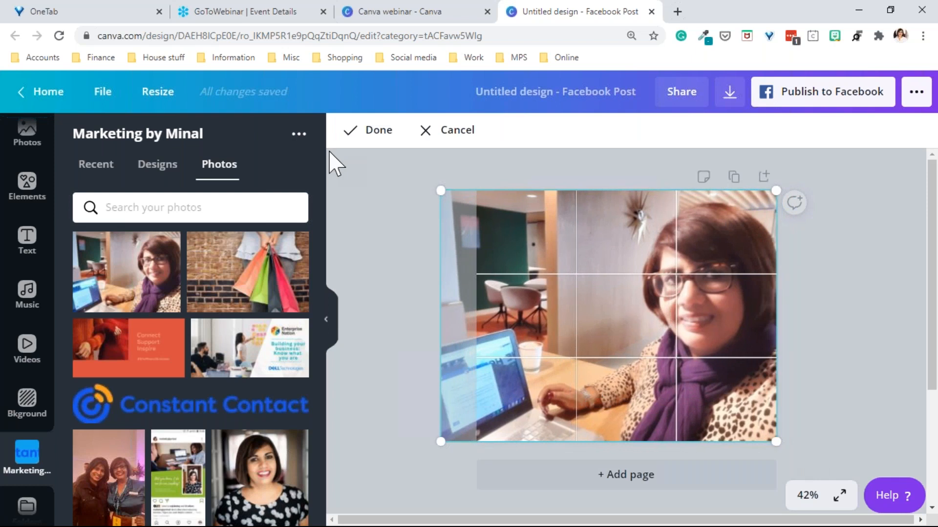
left_click(352, 141)
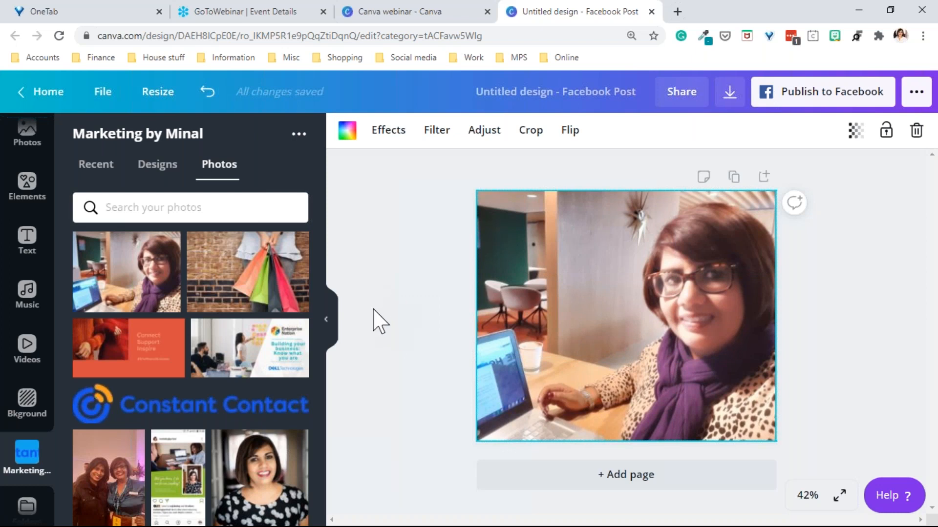
- Browse the extra Canva content, the apps and integrations, and the suggested add-ons for the design
scroll(6, 436, "down", 3)
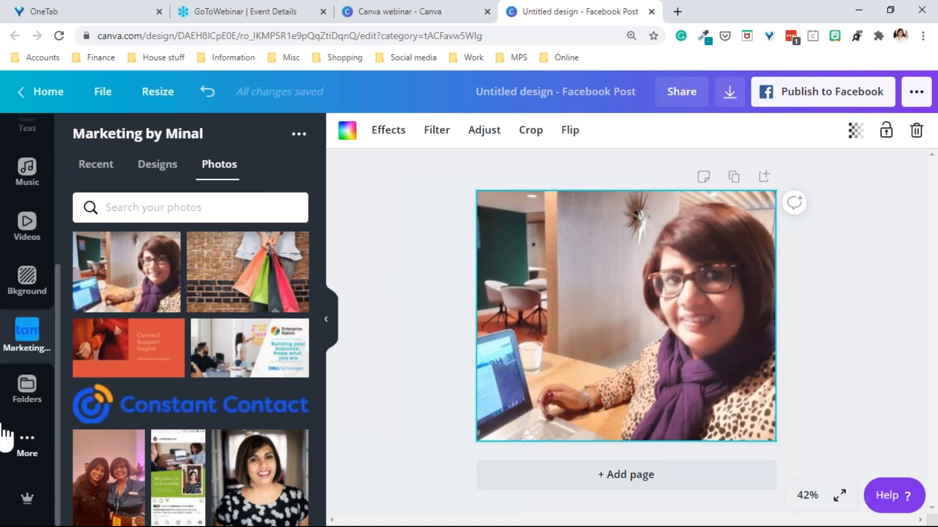
left_click(24, 446)
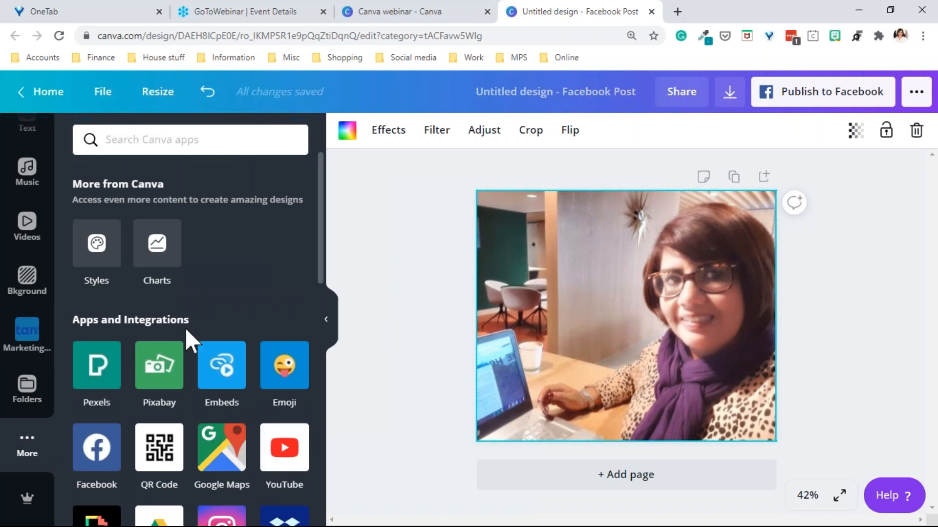
scroll(185, 327, "down", 3)
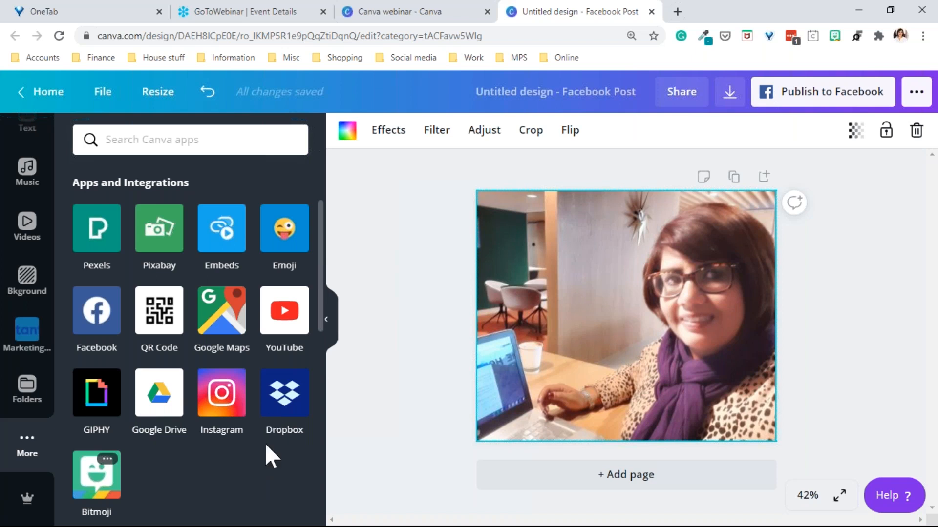
scroll(240, 468, "down", 7)
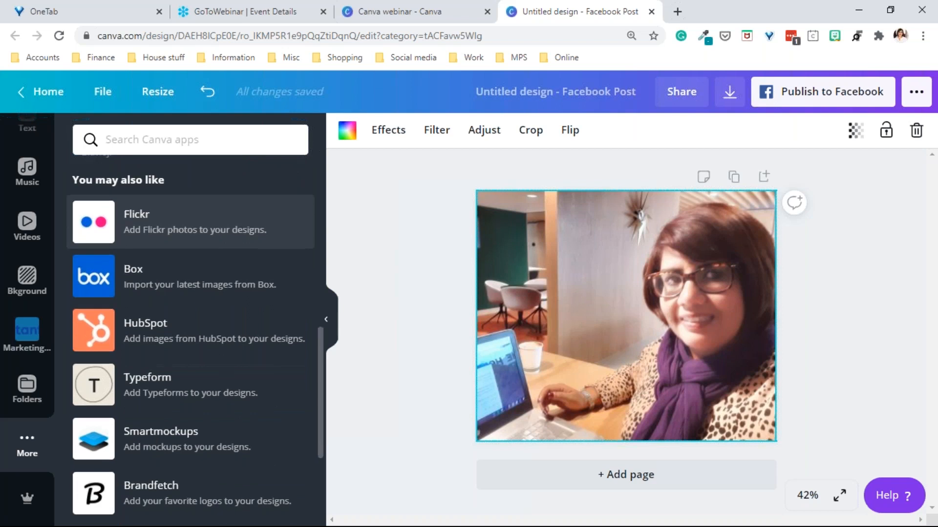
scroll(191, 322, "up", 6)
scroll(233, 491, "up", 3)
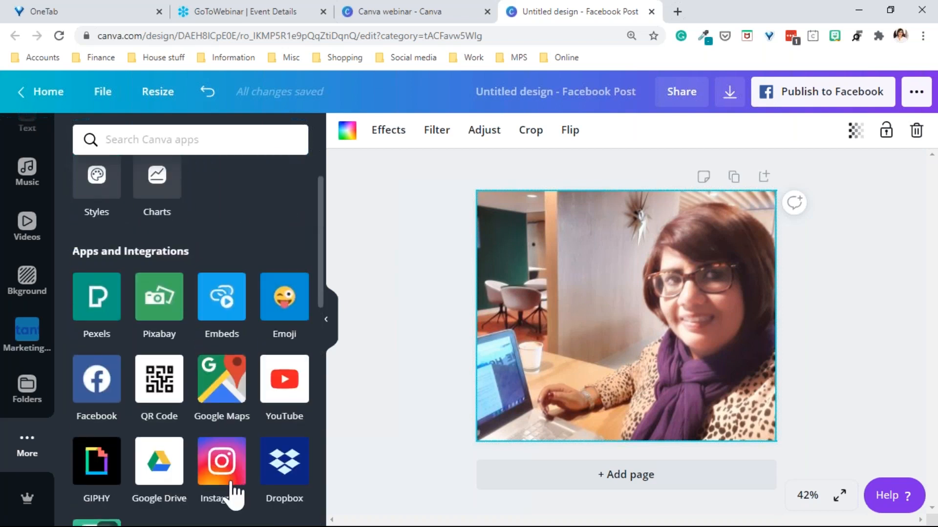
scroll(233, 493, "up", 2)
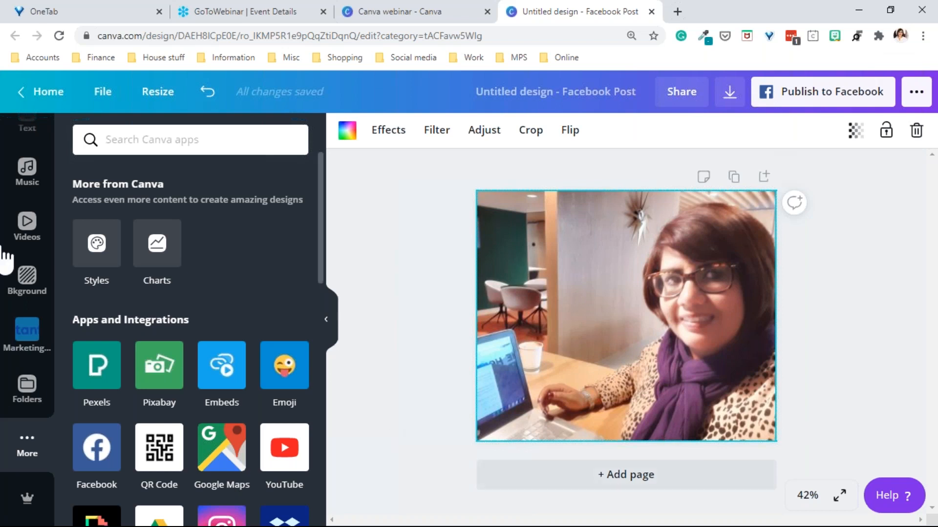
- Open the Styles and Charts extras from More from Canva to view the brand kit palettes and chart types
left_click(109, 257)
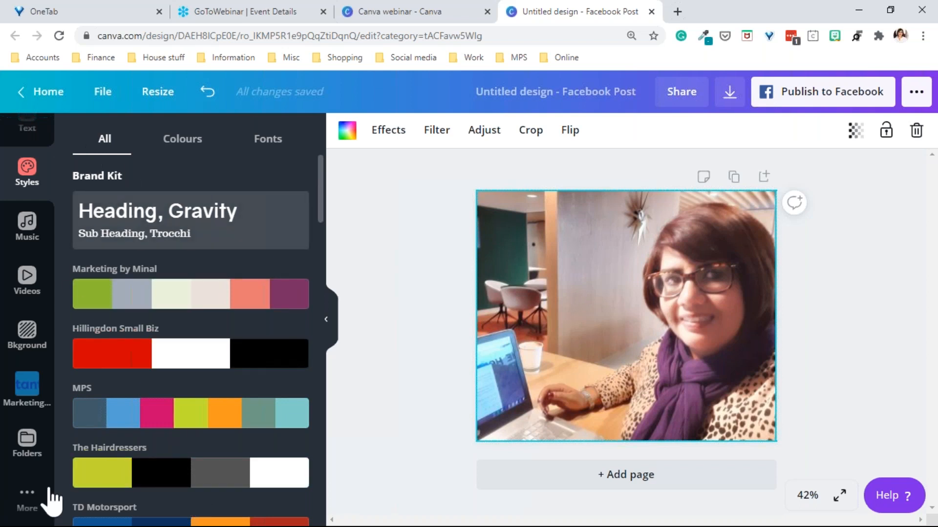
left_click(25, 494)
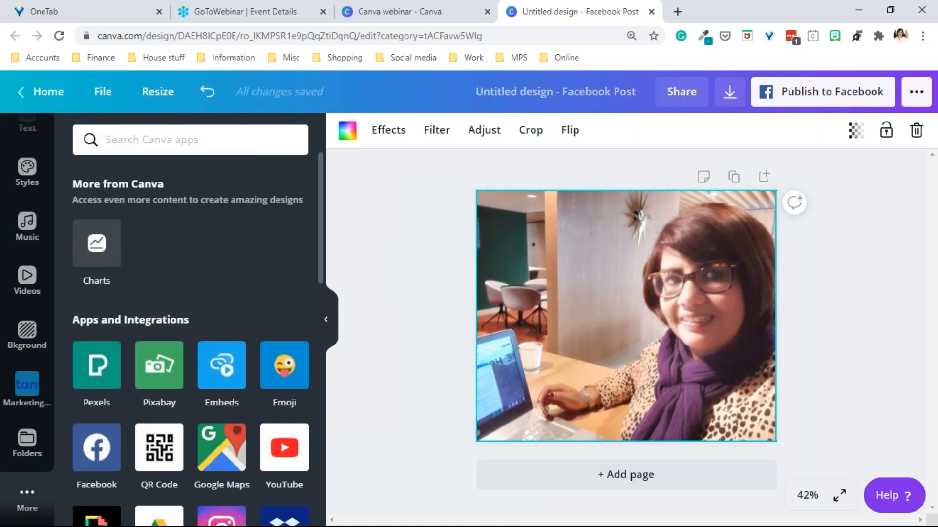
left_click(96, 243)
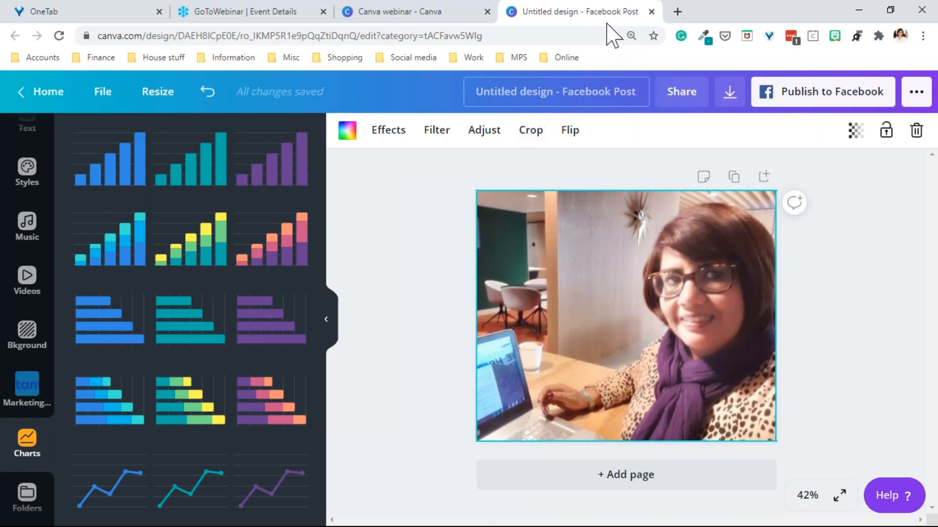
- Close the untitled Facebook post design and return to the Canva webinar folder, dismissing the list of new design types
left_click(651, 11)
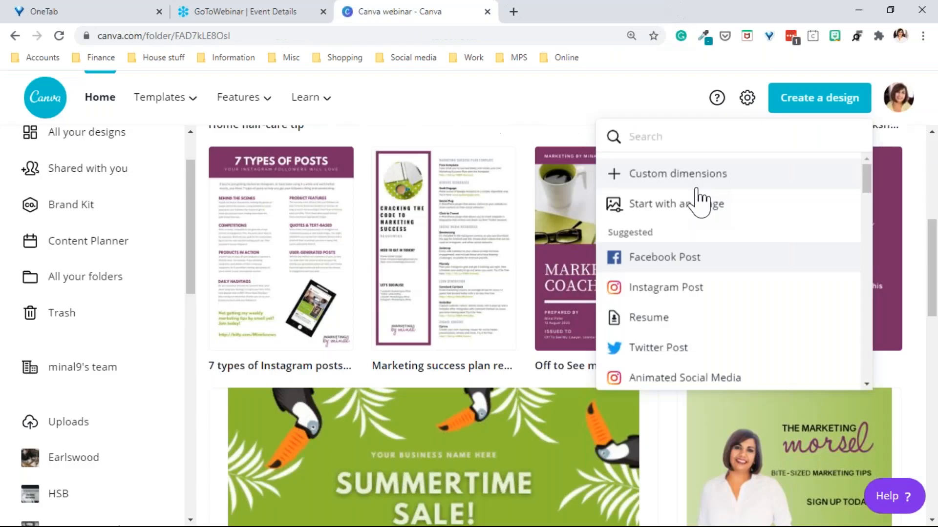
left_click(918, 405)
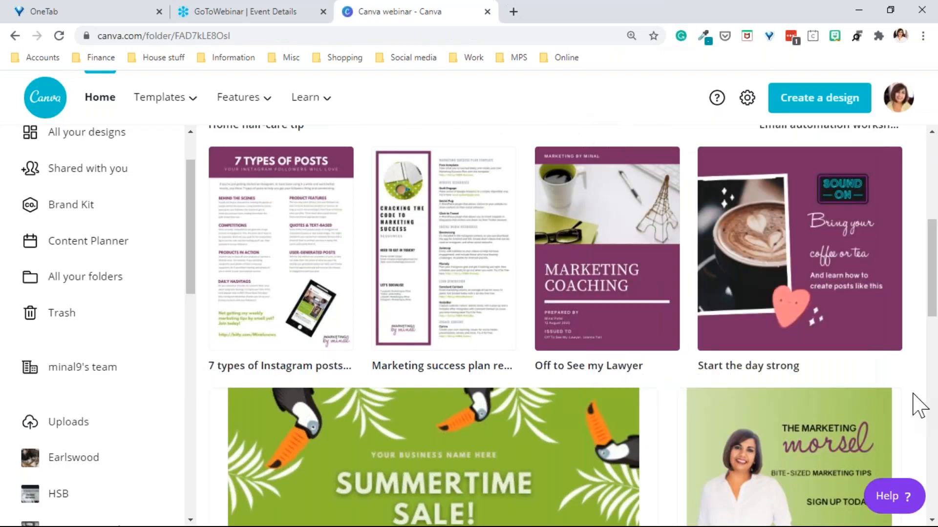